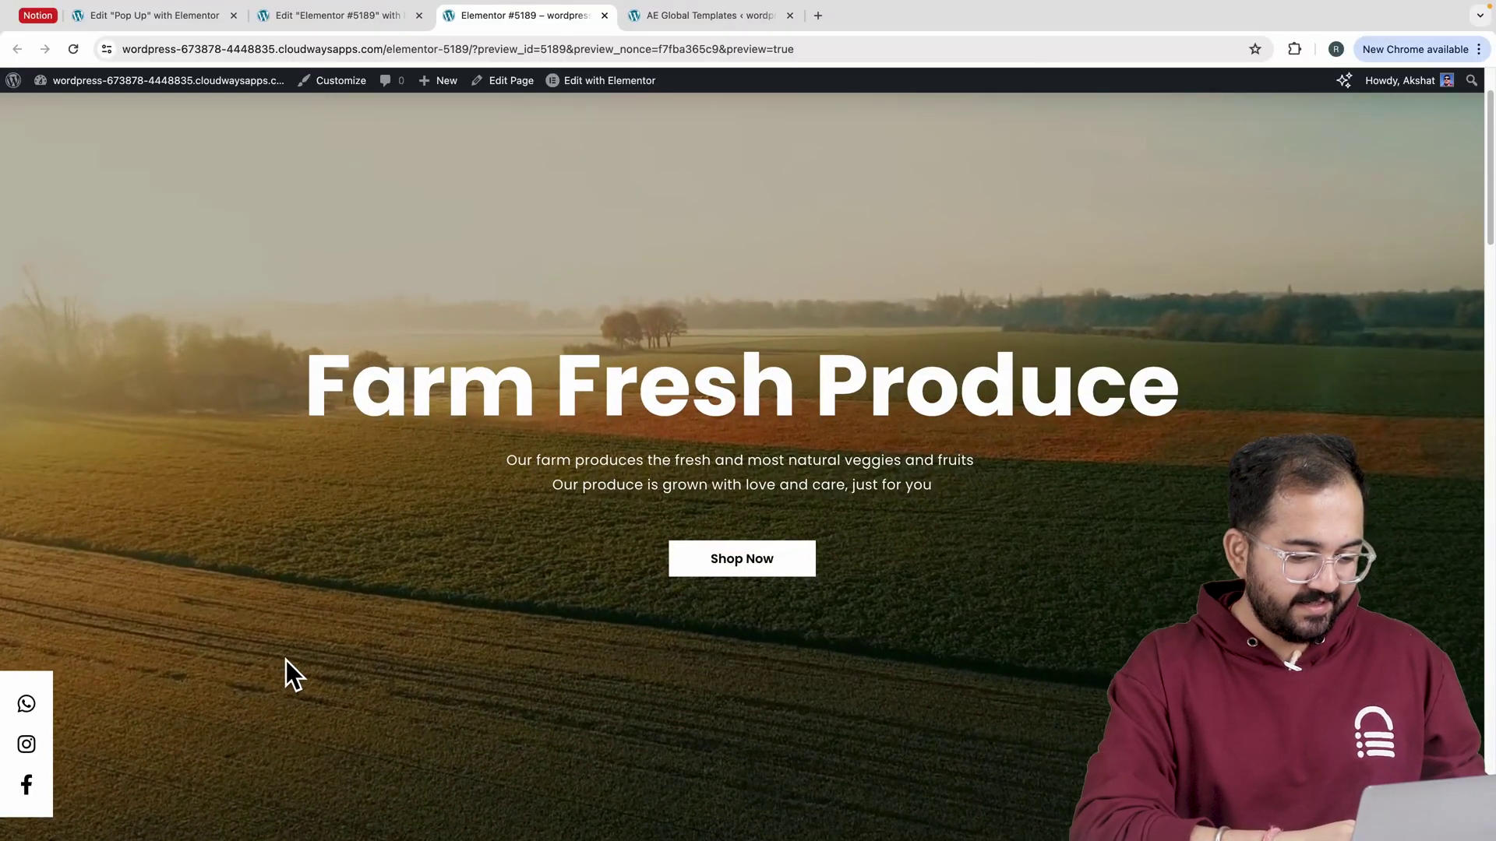
Show the Farm Fresh page's Shop Now button opening the fruits-and-veggies box pop-up.
click(683, 561)
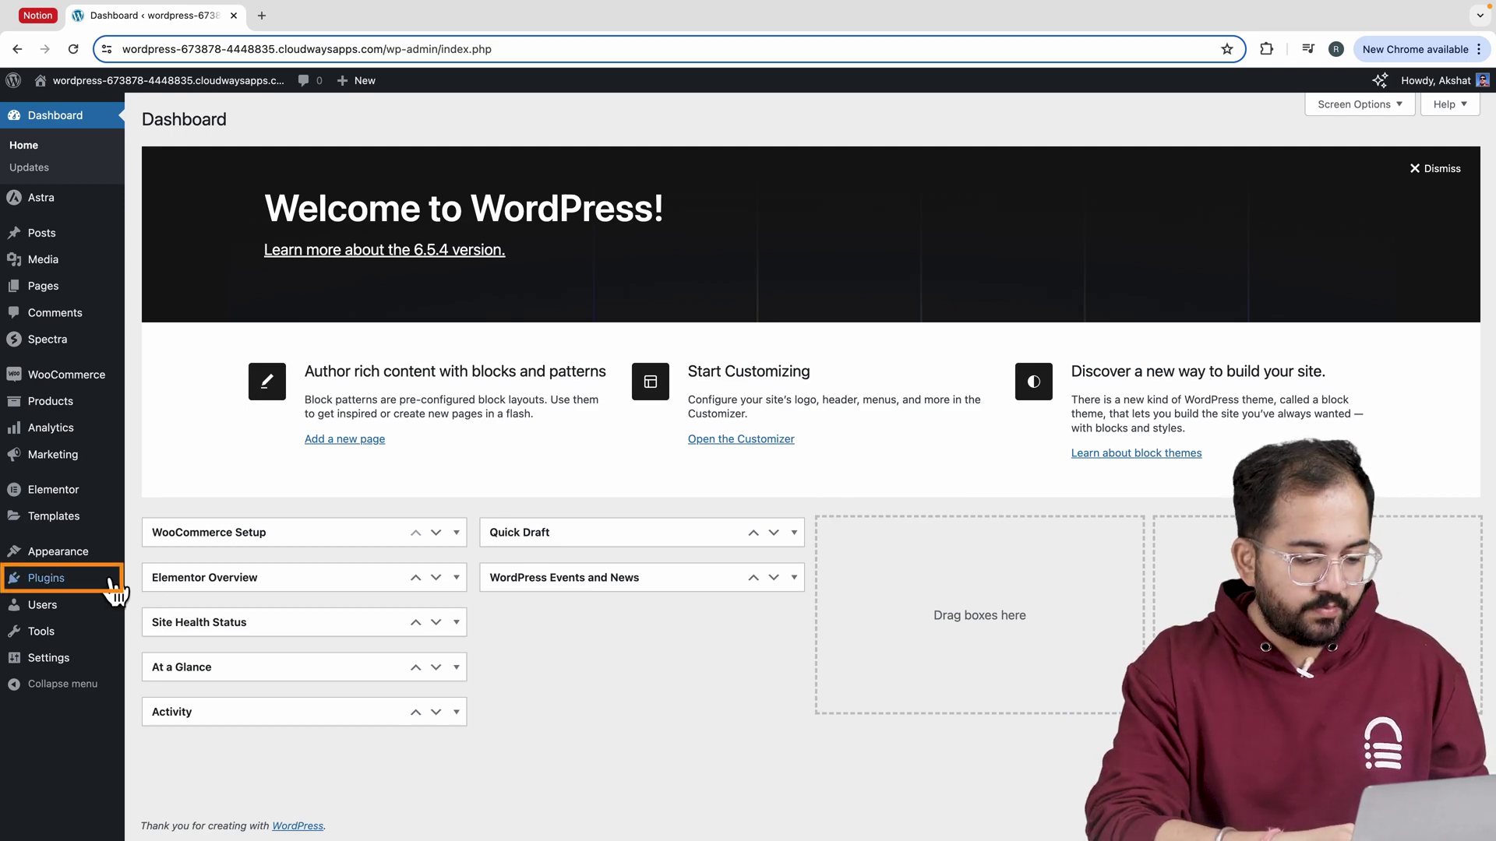
Install and activate Exclusive Addons for Elementor, then install AnyWhere Elementor found by searching 'anywhere'.
mouse_move(113, 586)
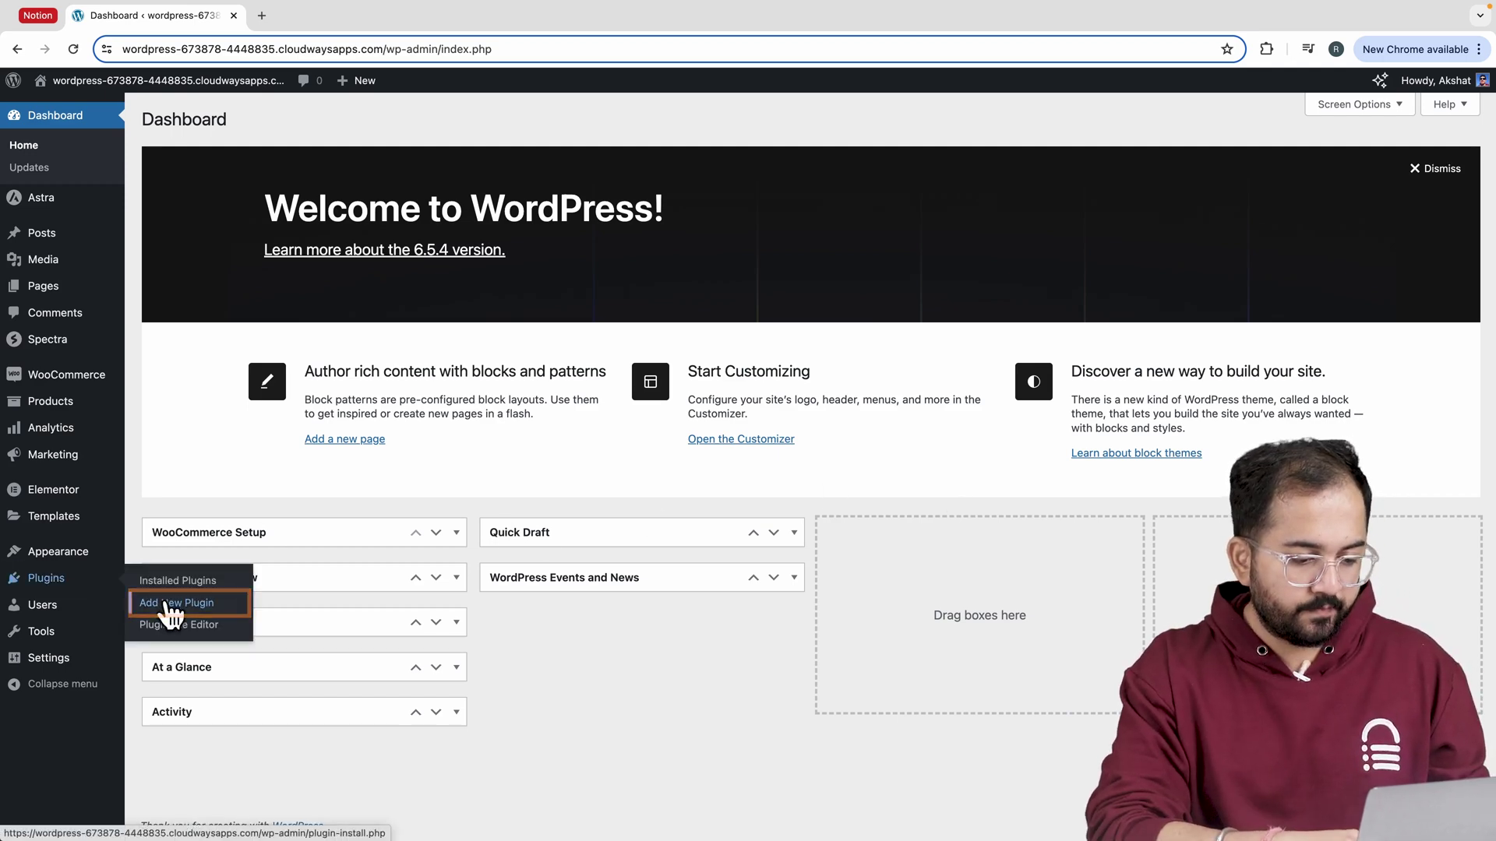
click(161, 611)
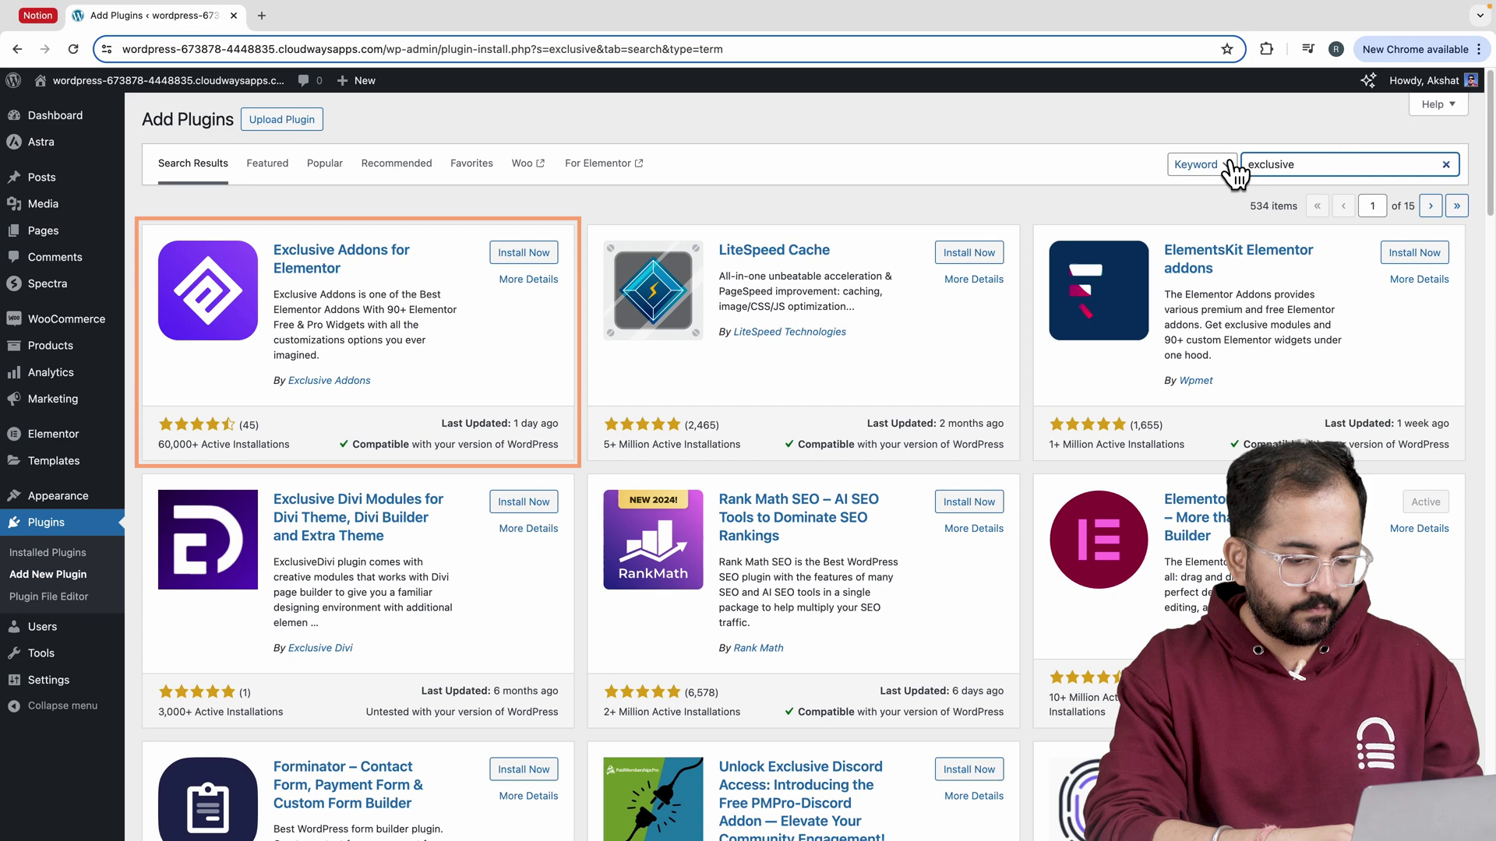
click(529, 260)
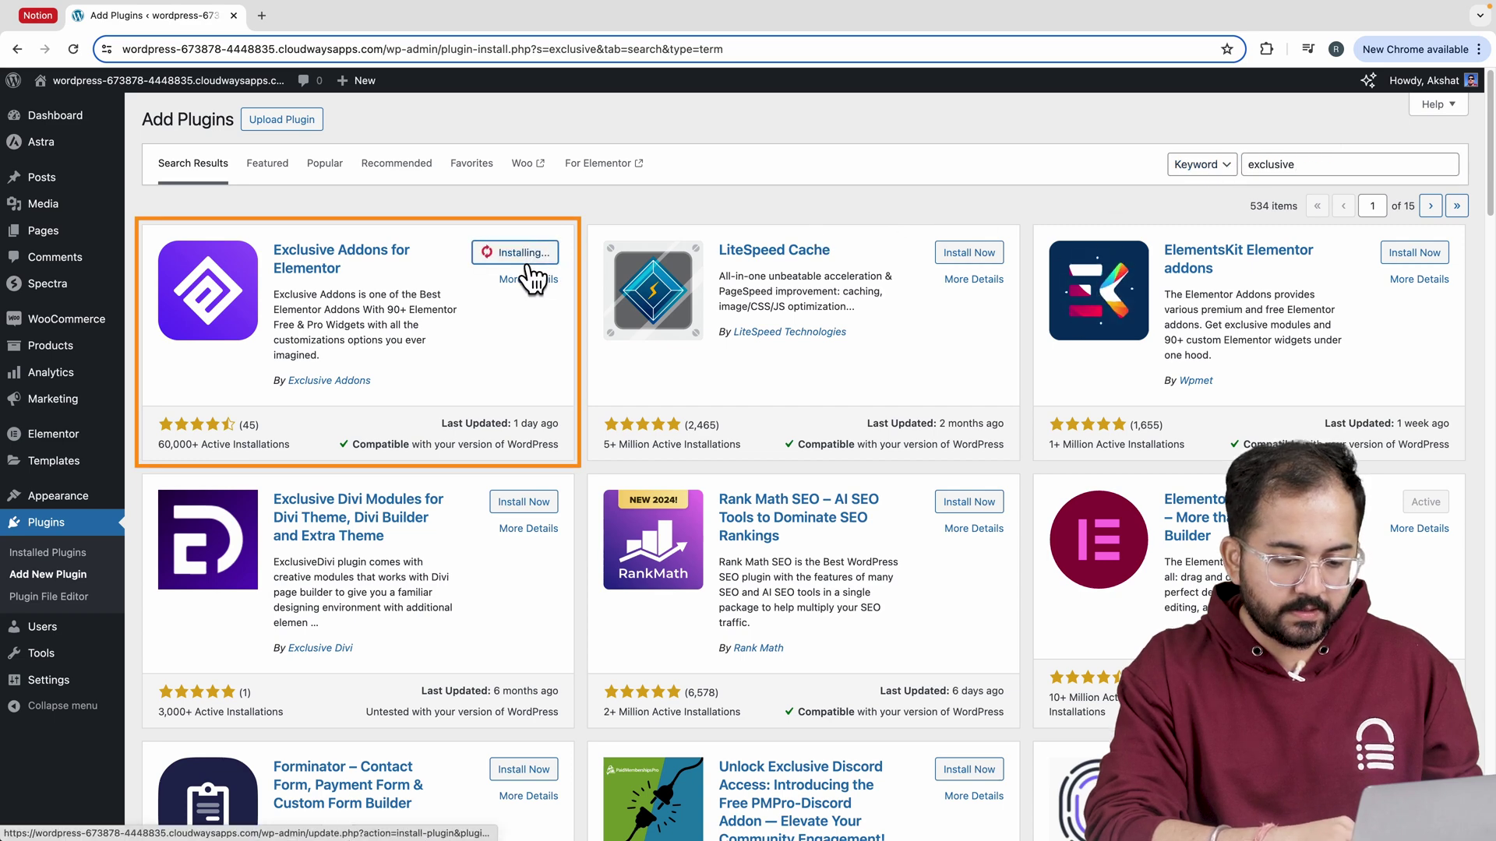
click(529, 259)
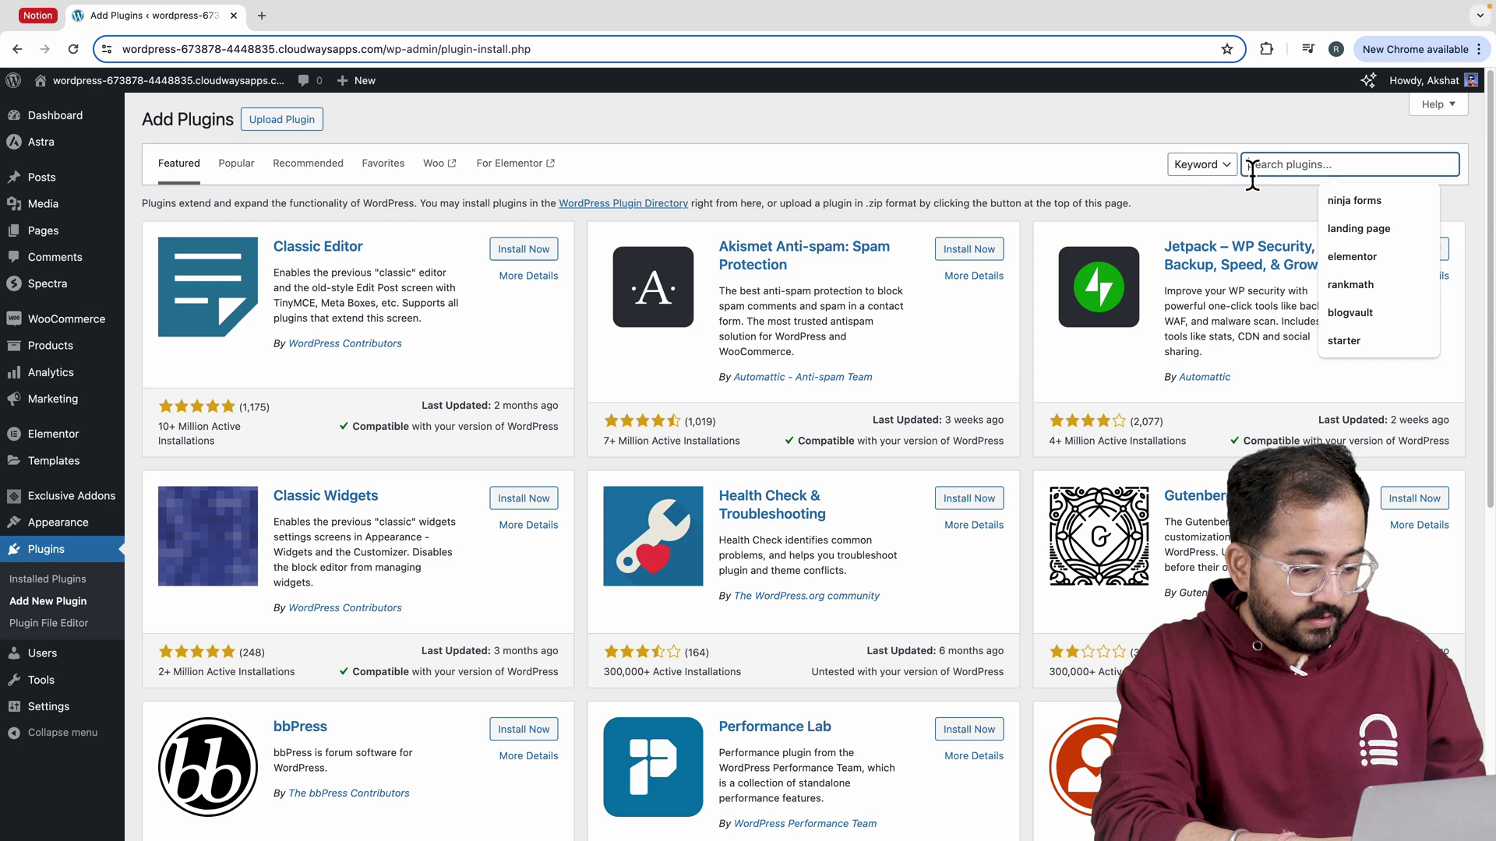
text(anywhere)
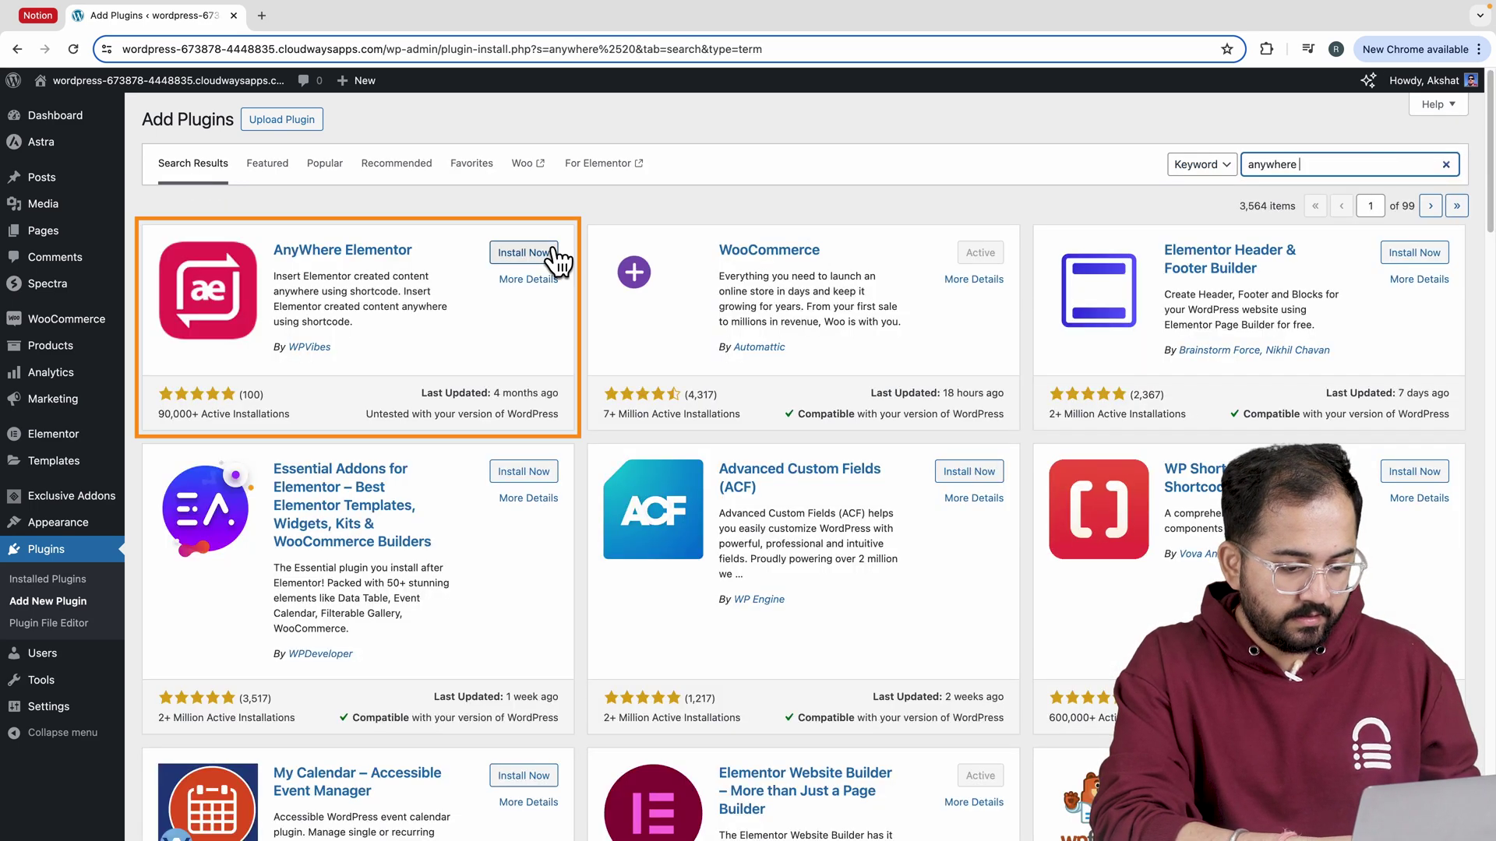
click(552, 254)
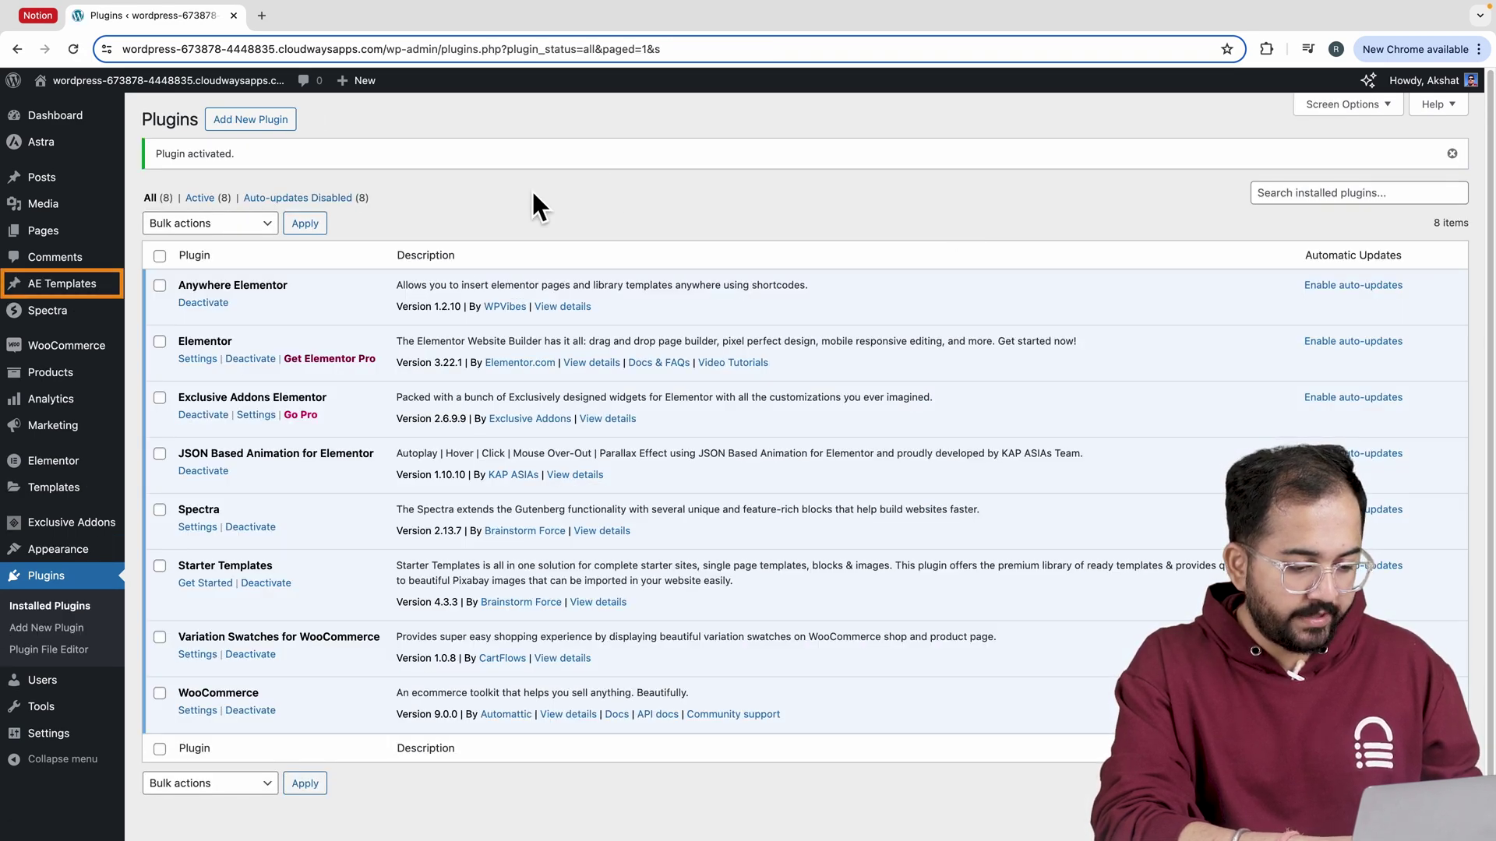
Create a new AE template titled 'Pop Up' and publish it.
mouse_move(97, 300)
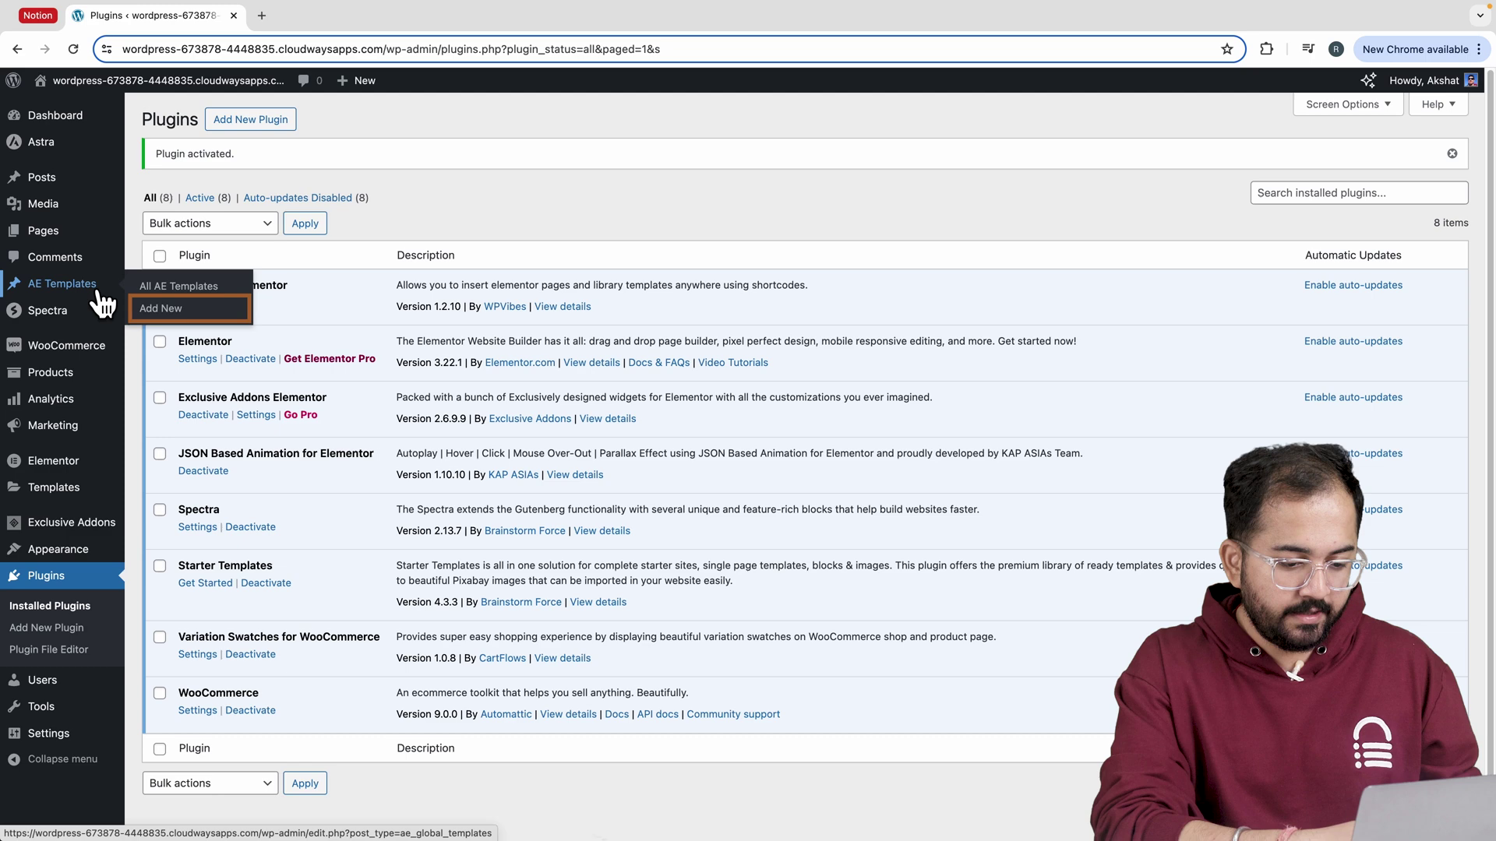
click(161, 310)
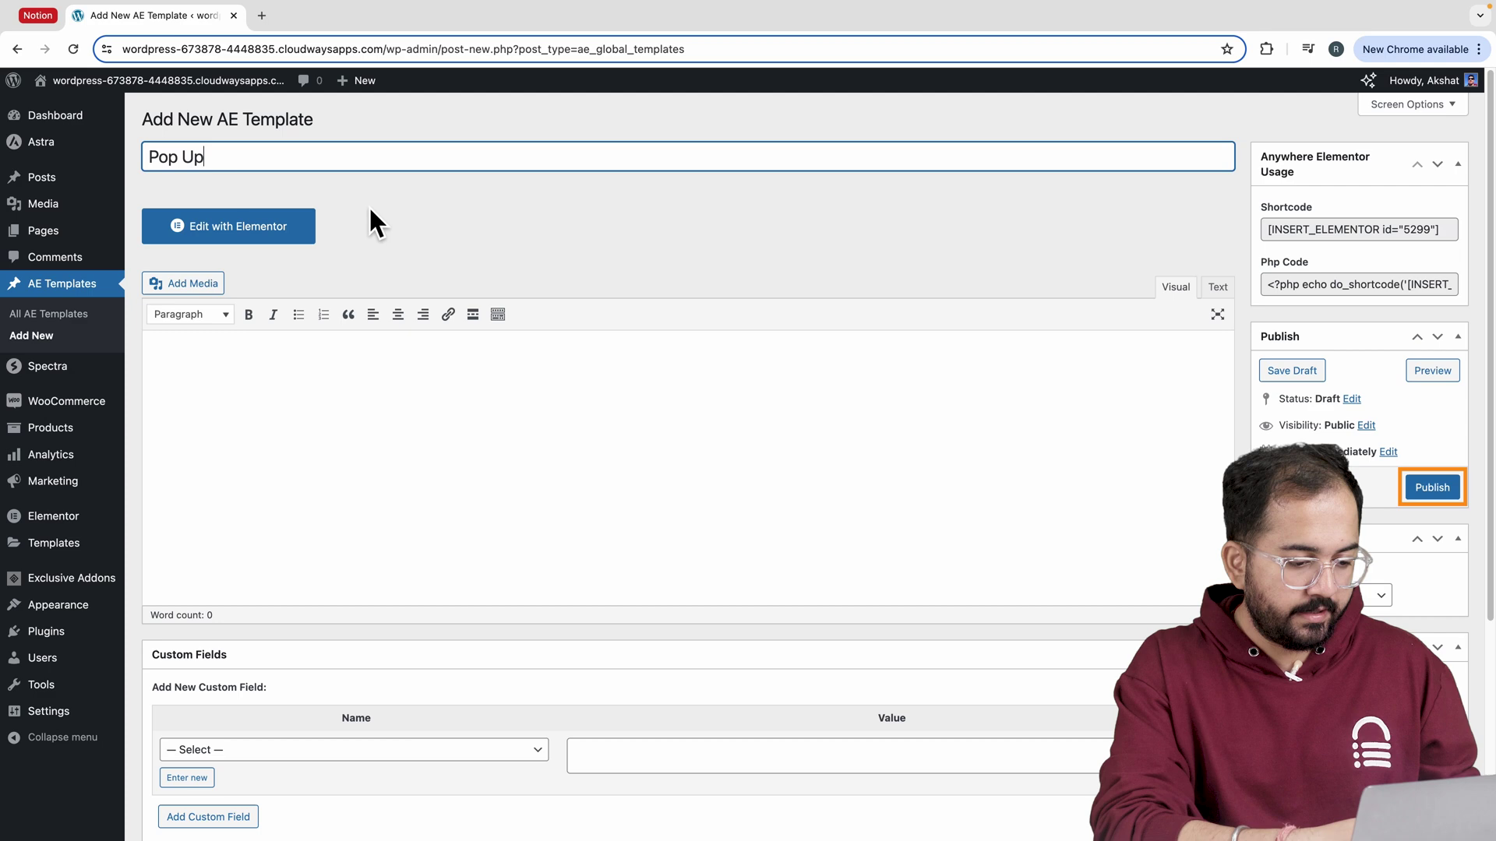
click(1413, 487)
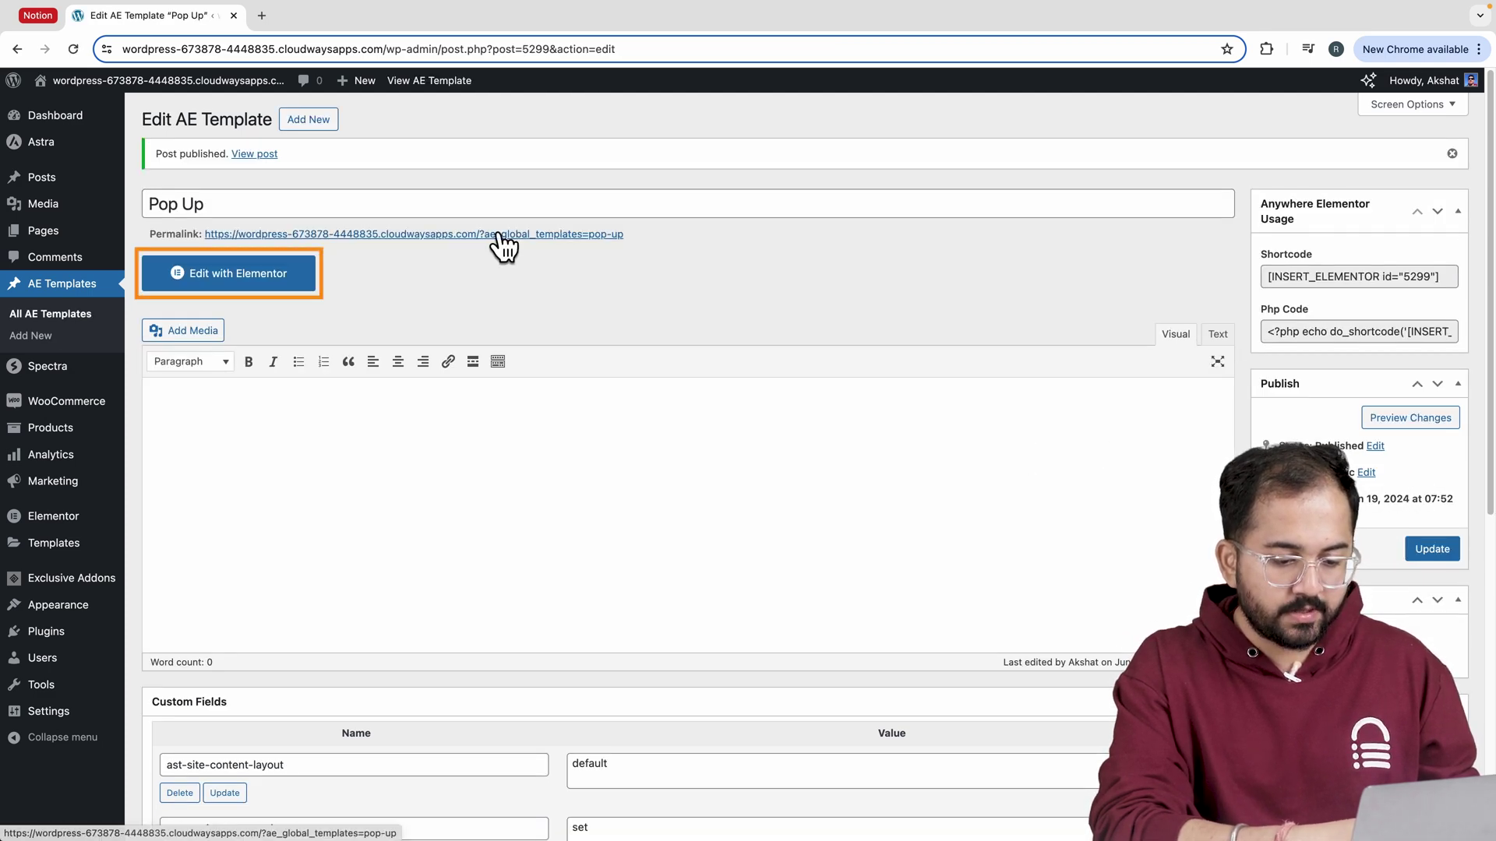
Set the Pop Up template's page layout to Elementor Canvas.
click(307, 278)
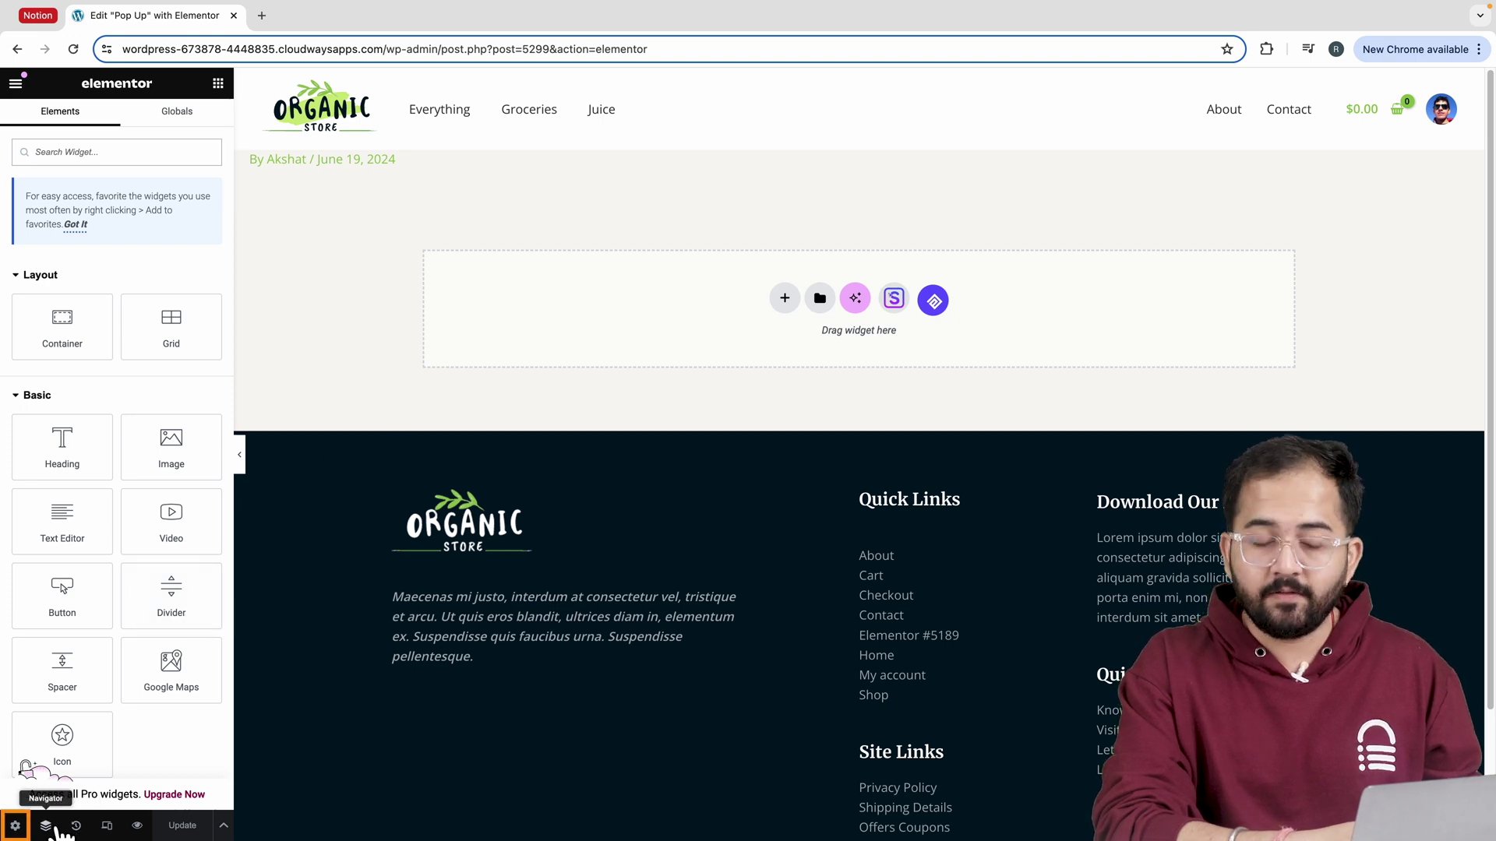
click(15, 827)
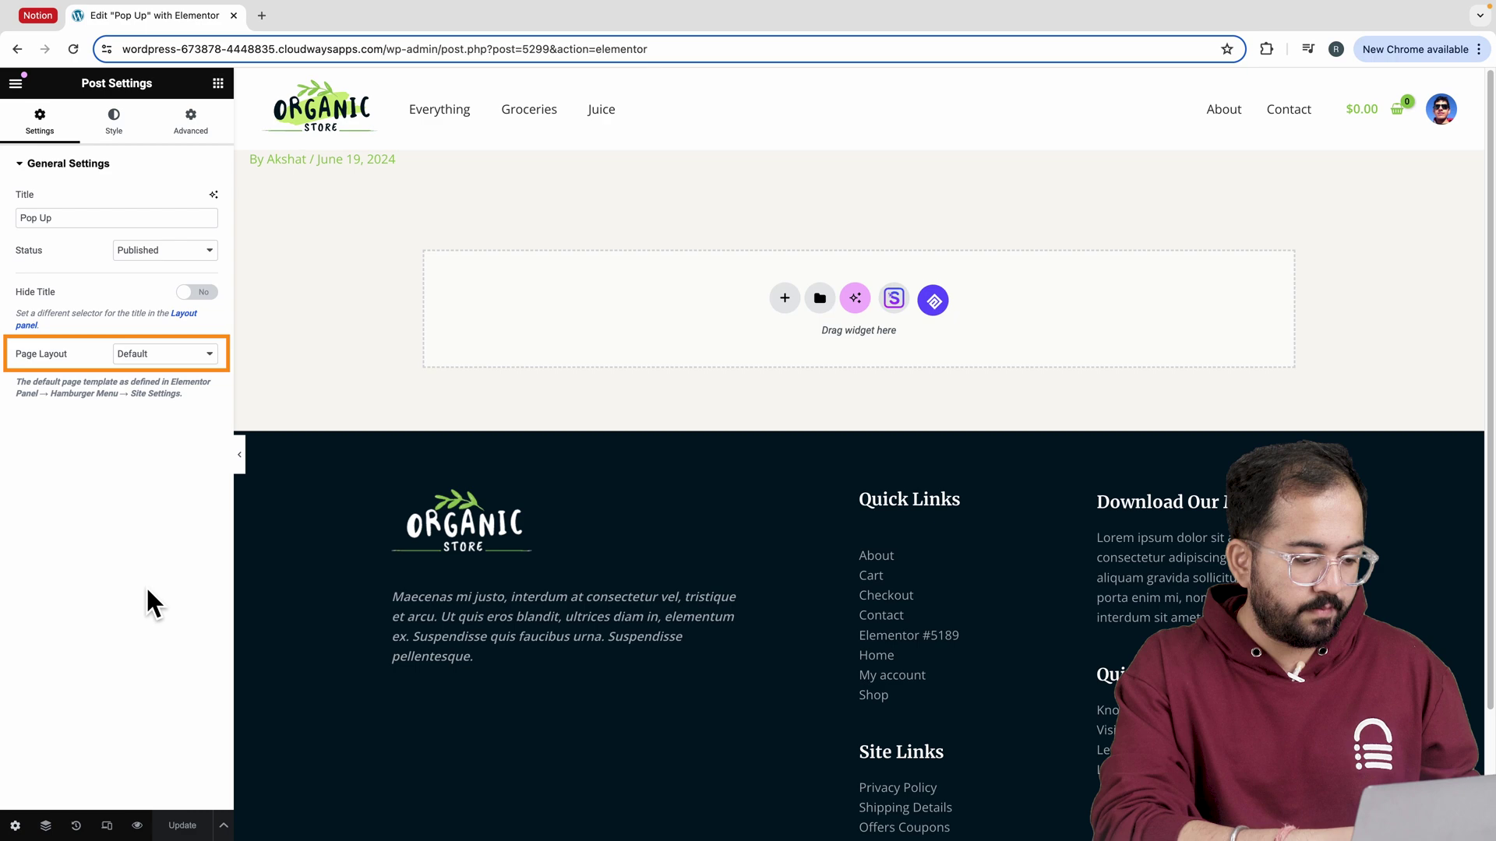
click(180, 360)
click(179, 372)
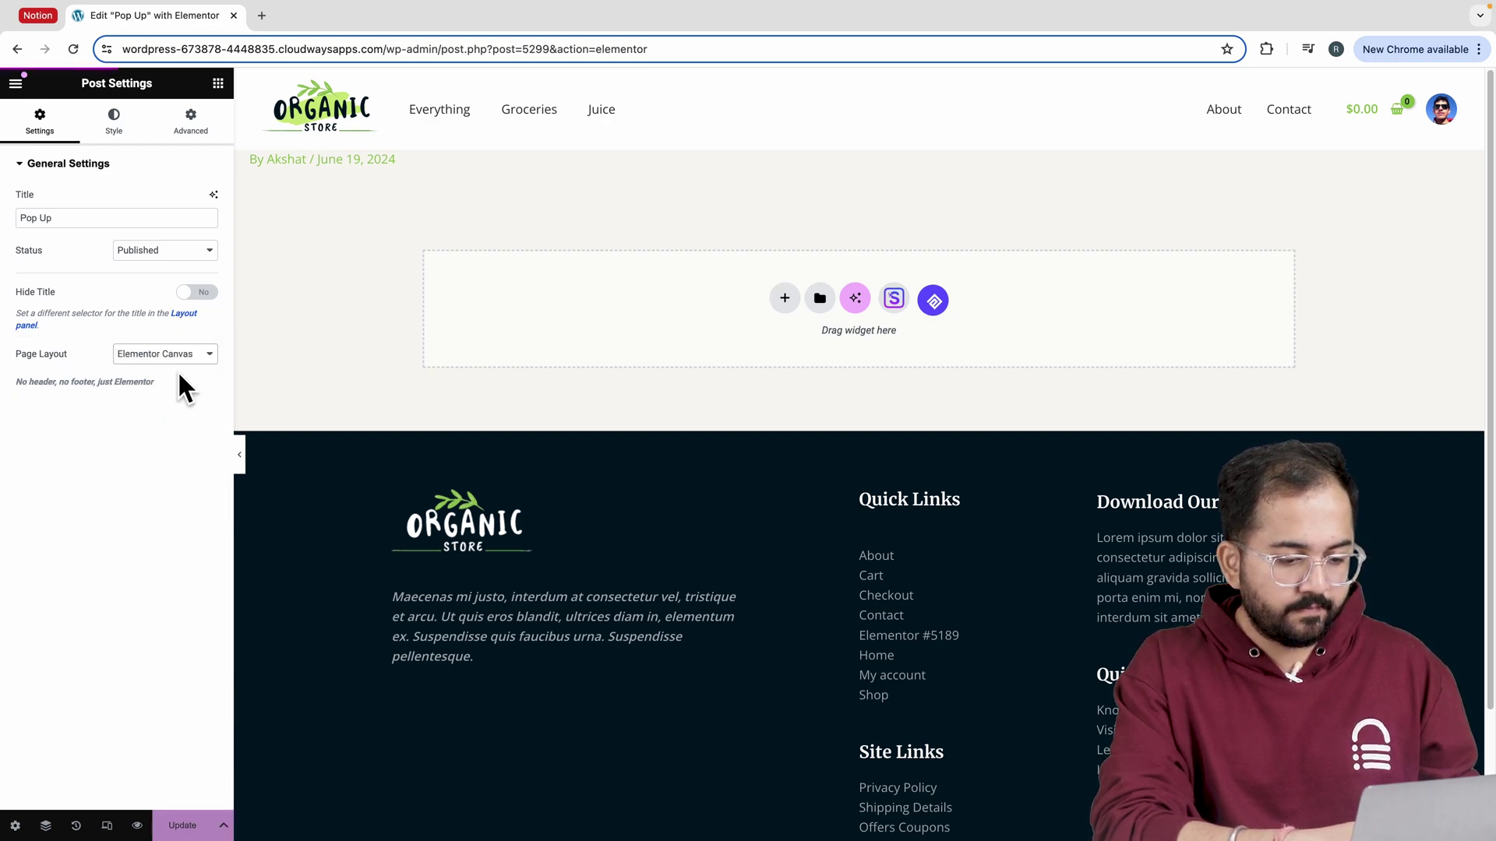
Insert the 'This Headline Grabs Visitors' Attention' block from the Elementor library.
click(830, 201)
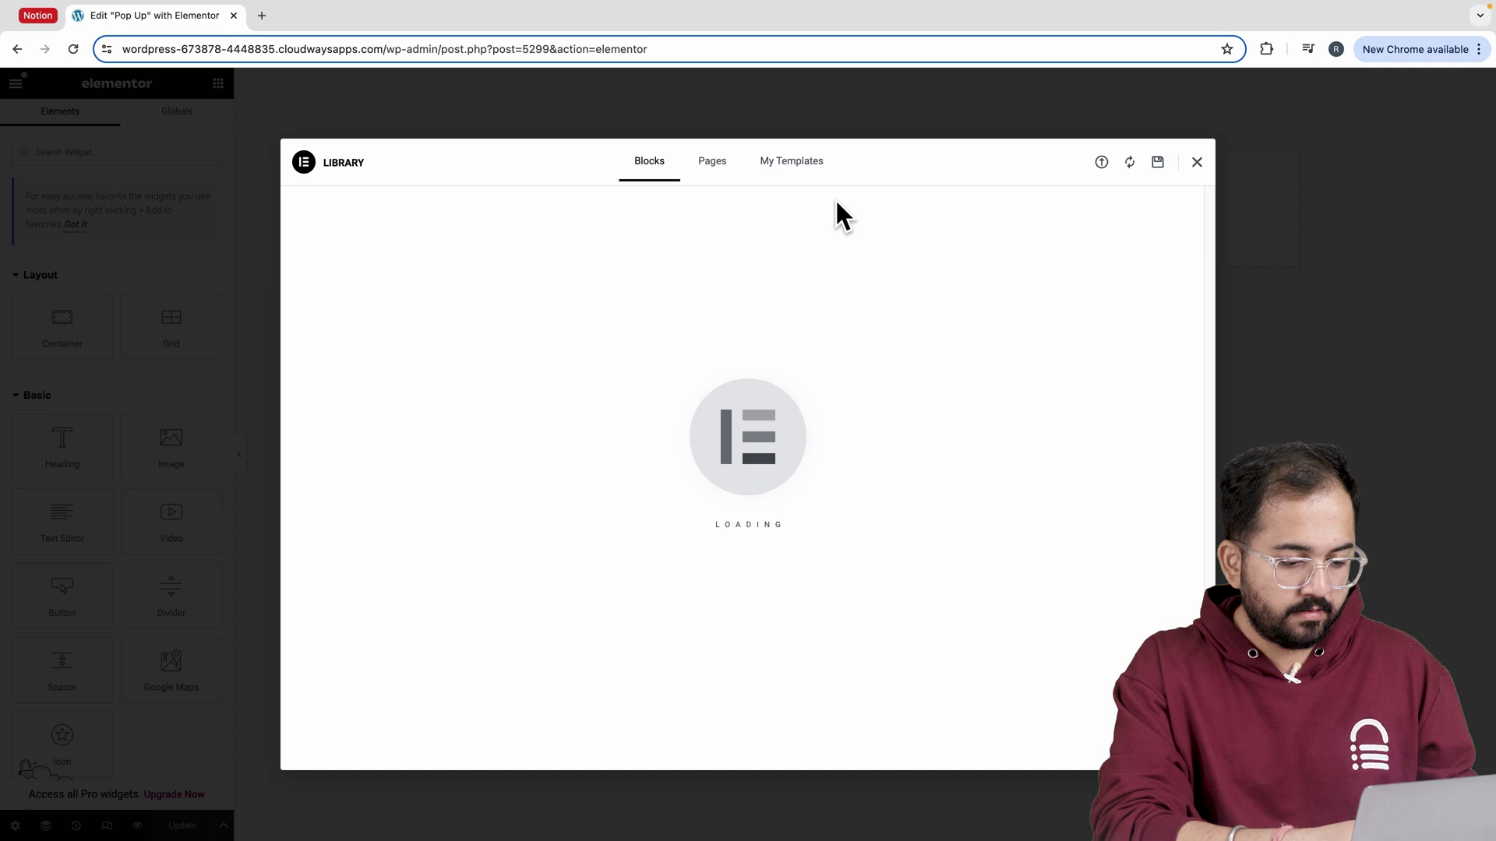
scroll(900, 346, down, 3)
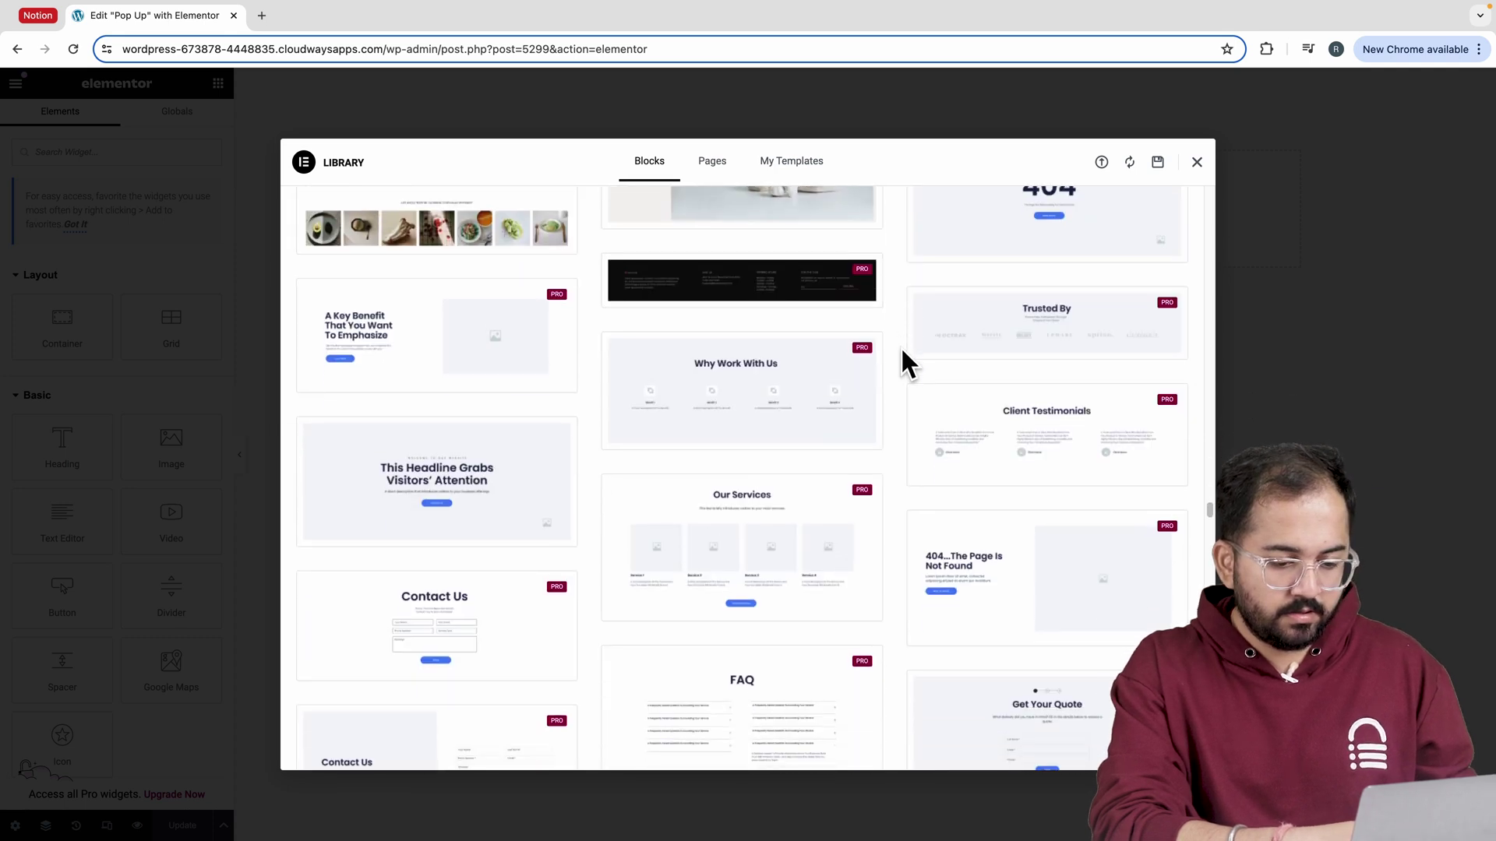
click(538, 463)
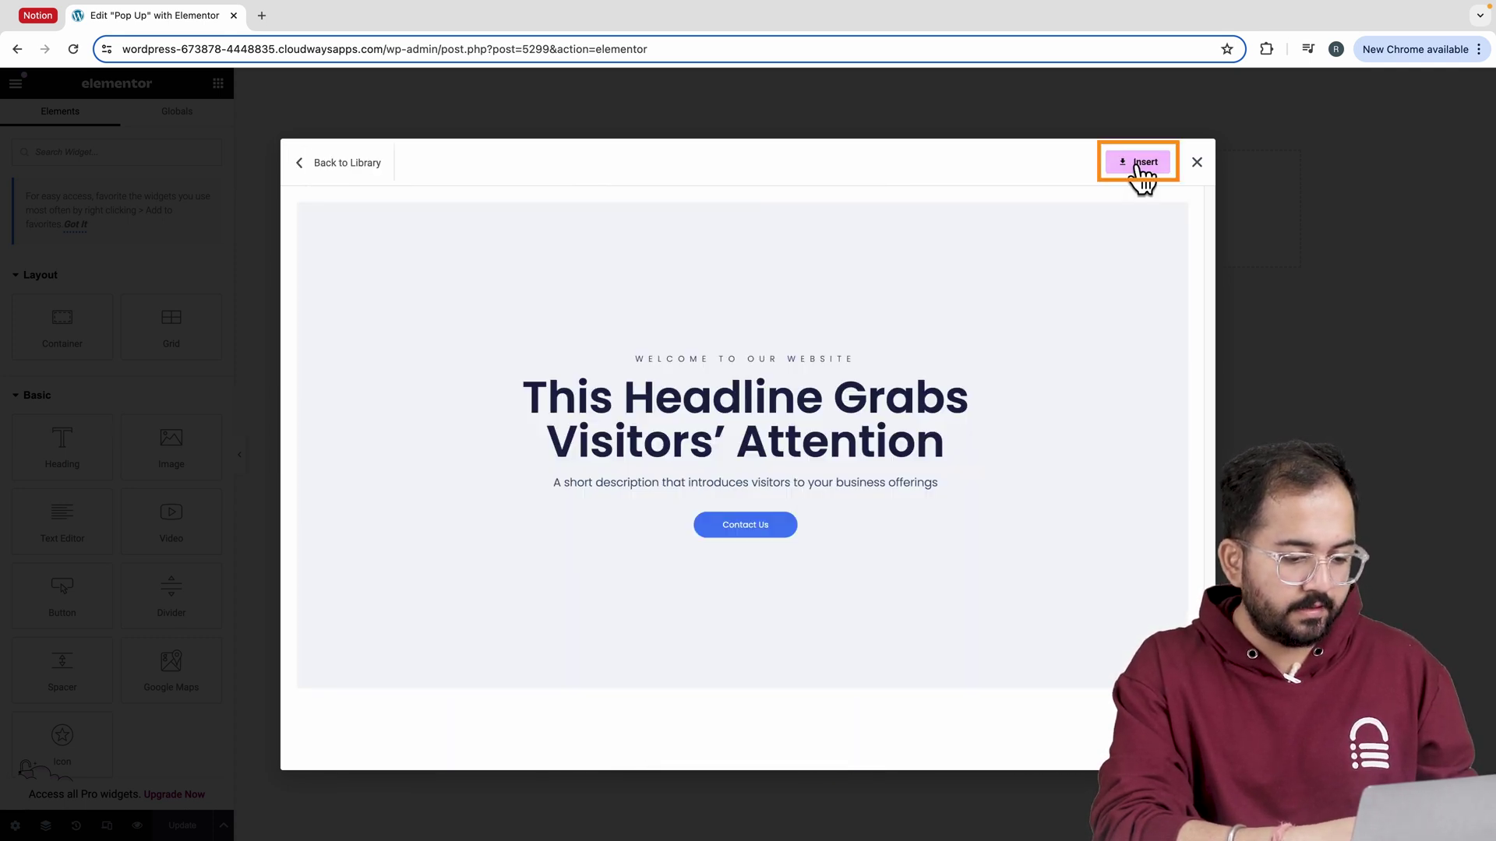
click(1142, 163)
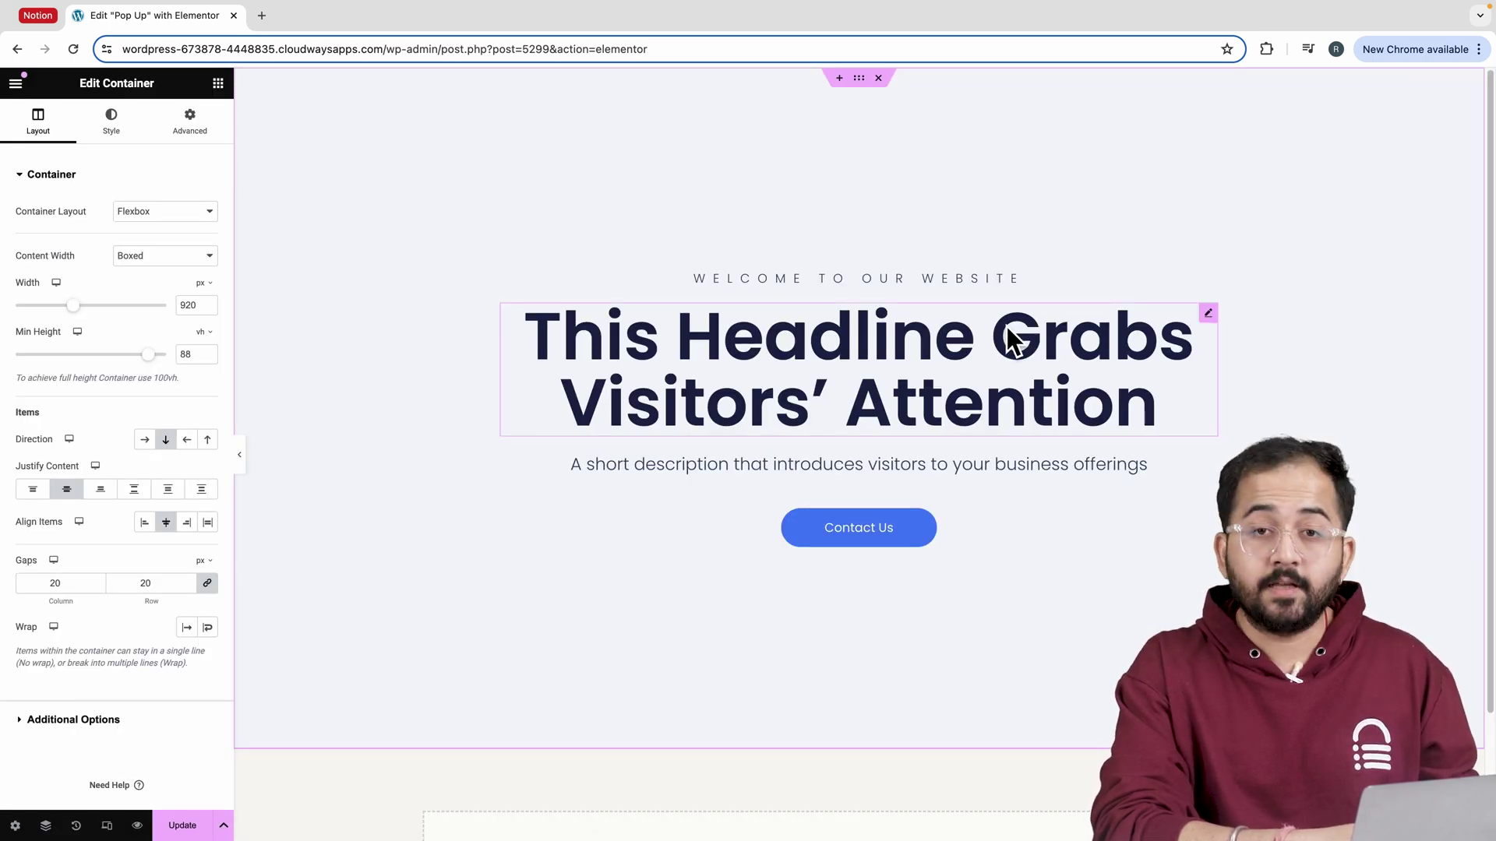
Change the main headline to 'Grab Your Fruits and Veggies Box Today'.
click(935, 324)
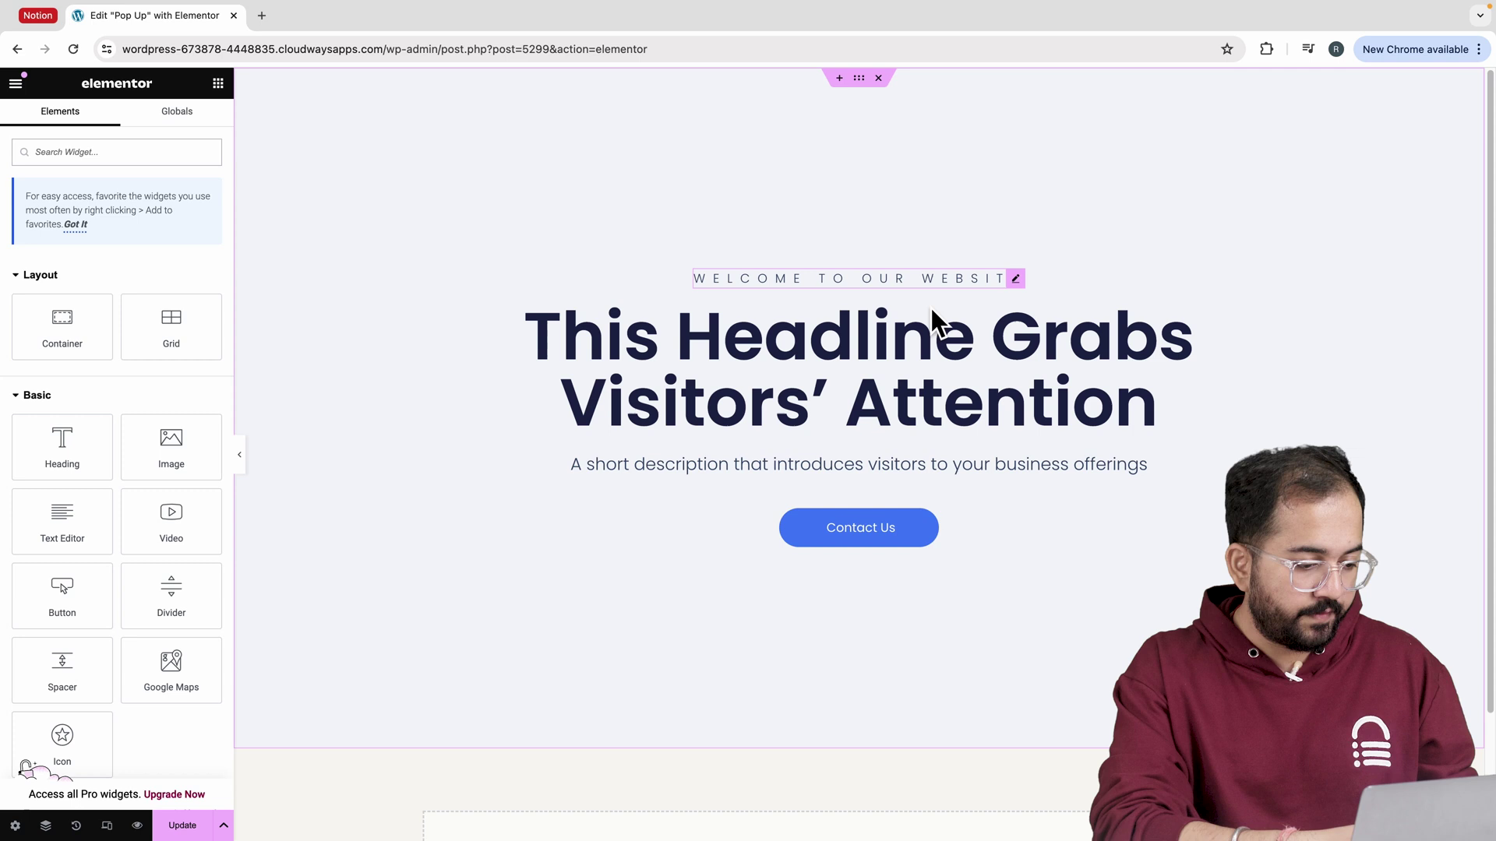
triple_click(909, 333)
text(Grab Your F)
text(ruits and Veggies Box Today)
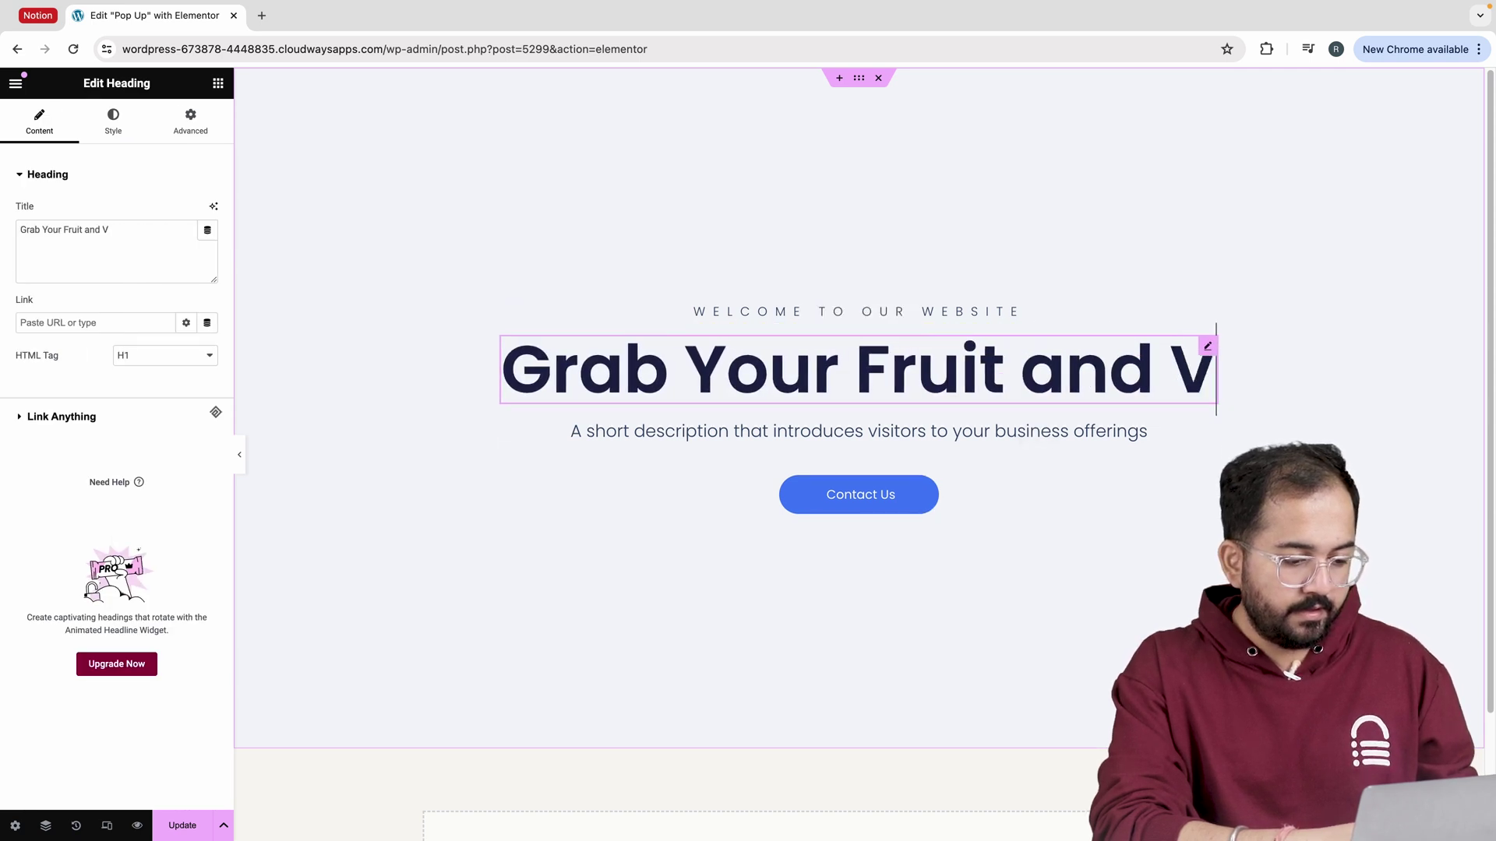
click(1052, 354)
text(s)
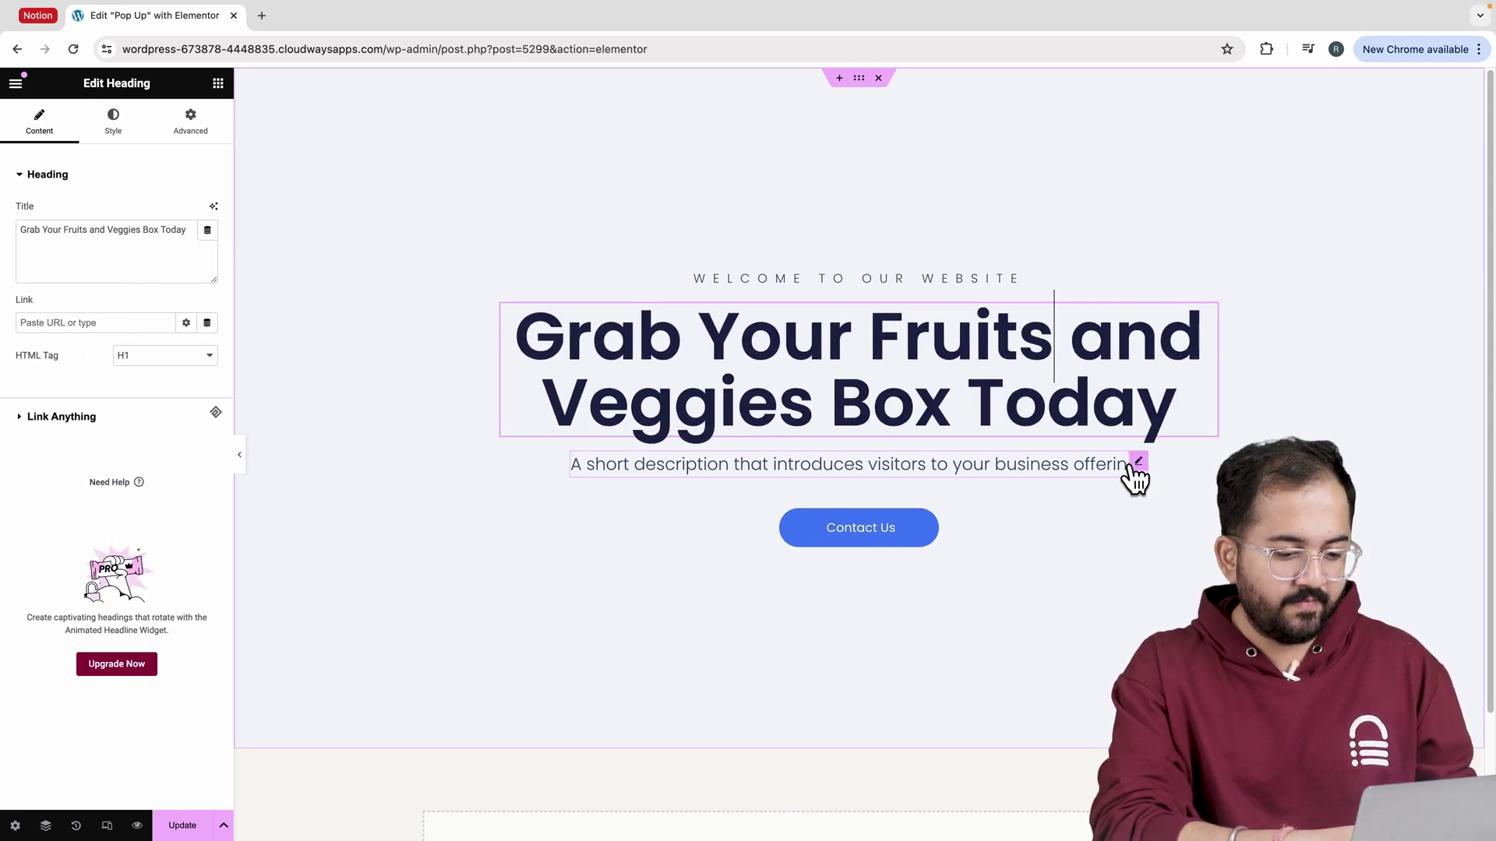
Clear the WELCOME TO OUR WEBSITE label and set the description to 'An apple a day keeps the doctor away!'.
double_click(964, 278)
triple_click(963, 278)
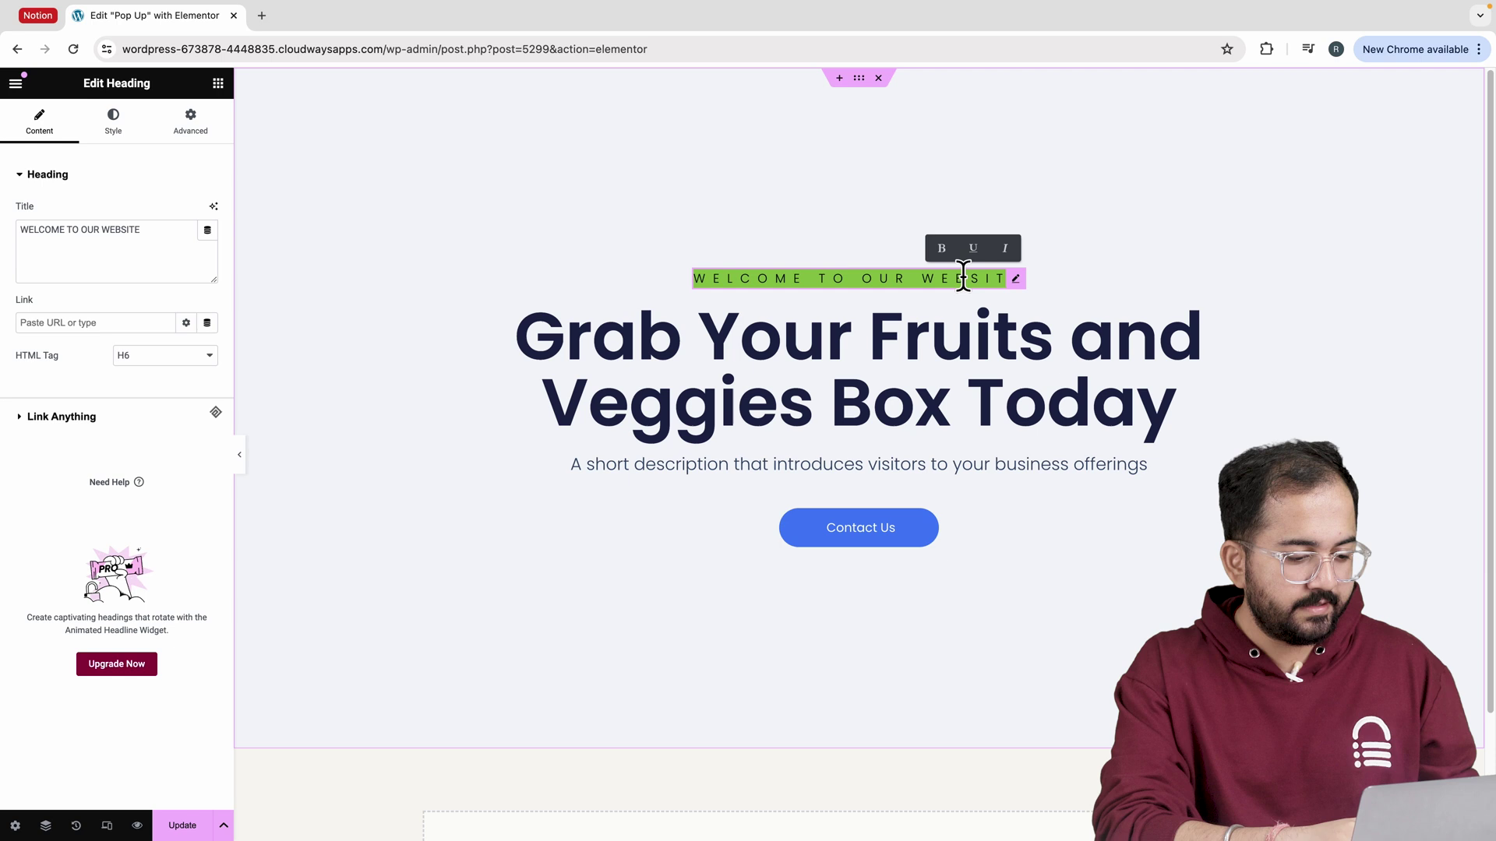
key(BackSpace)
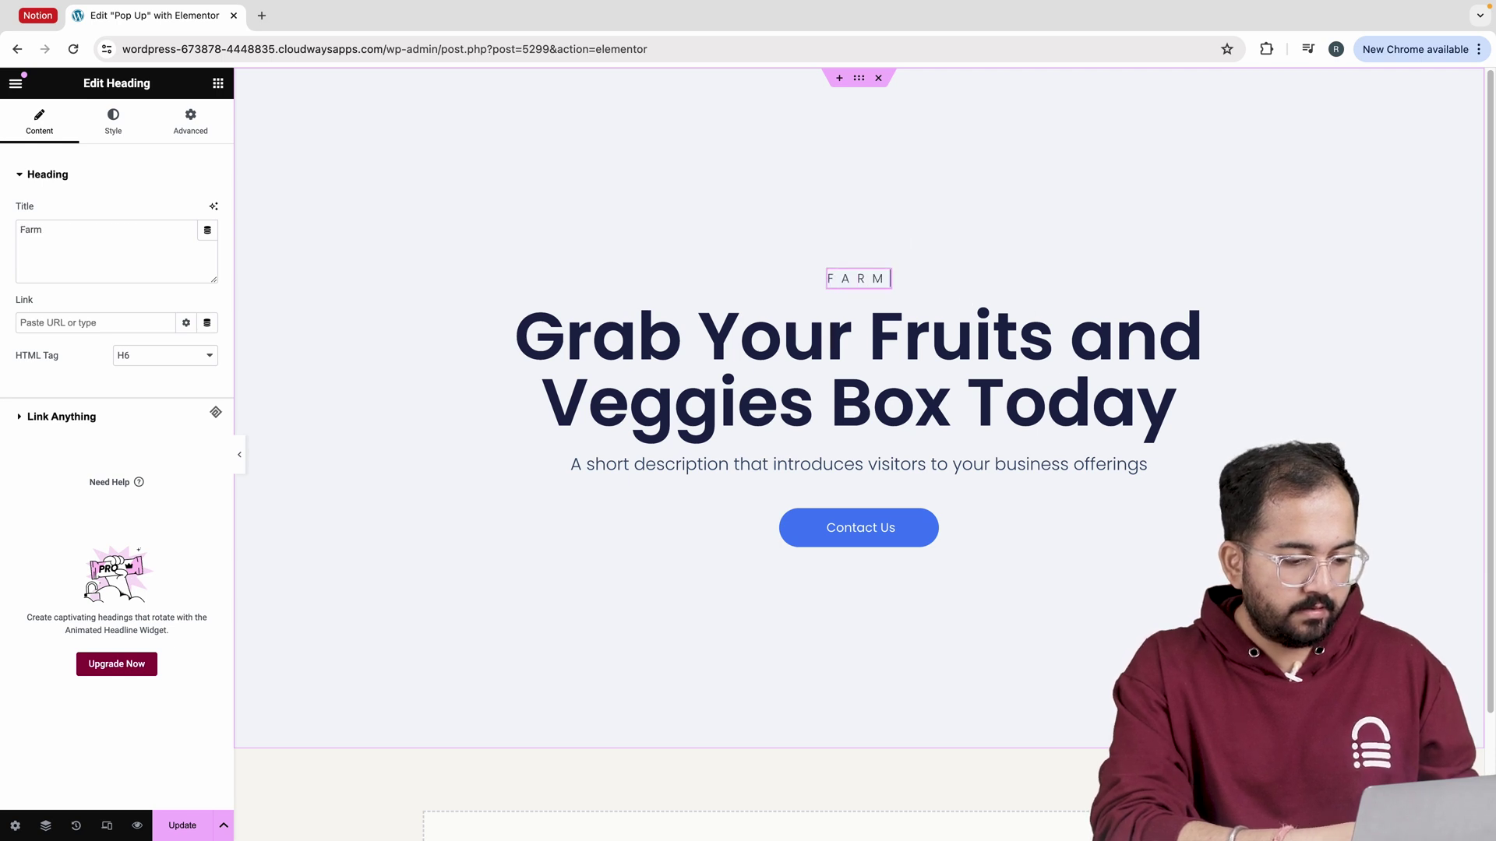
double_click(973, 465)
triple_click(972, 465)
text(A)
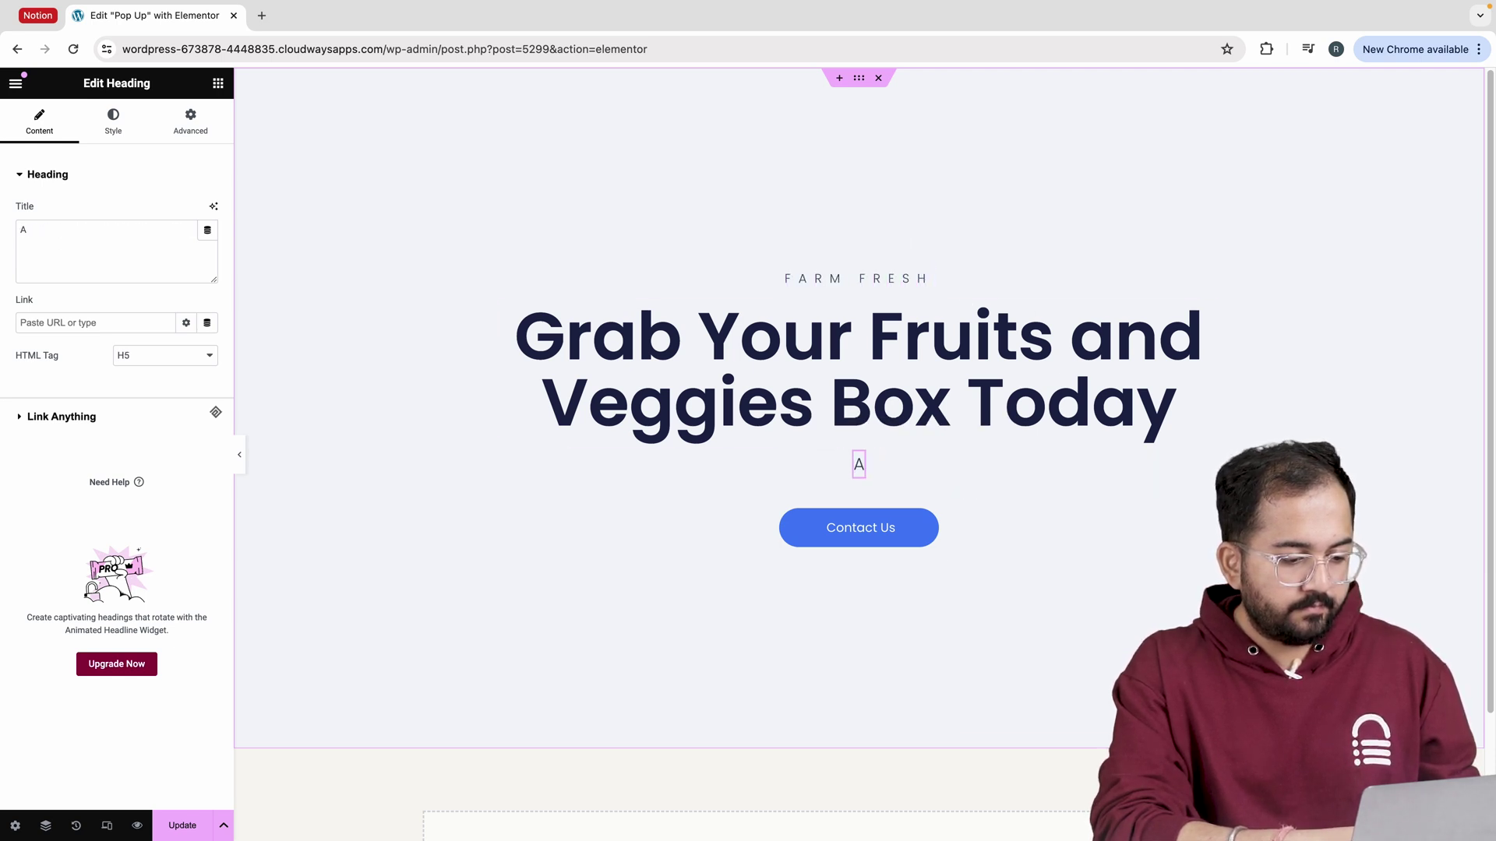
text(n apple a day keeps the docto)
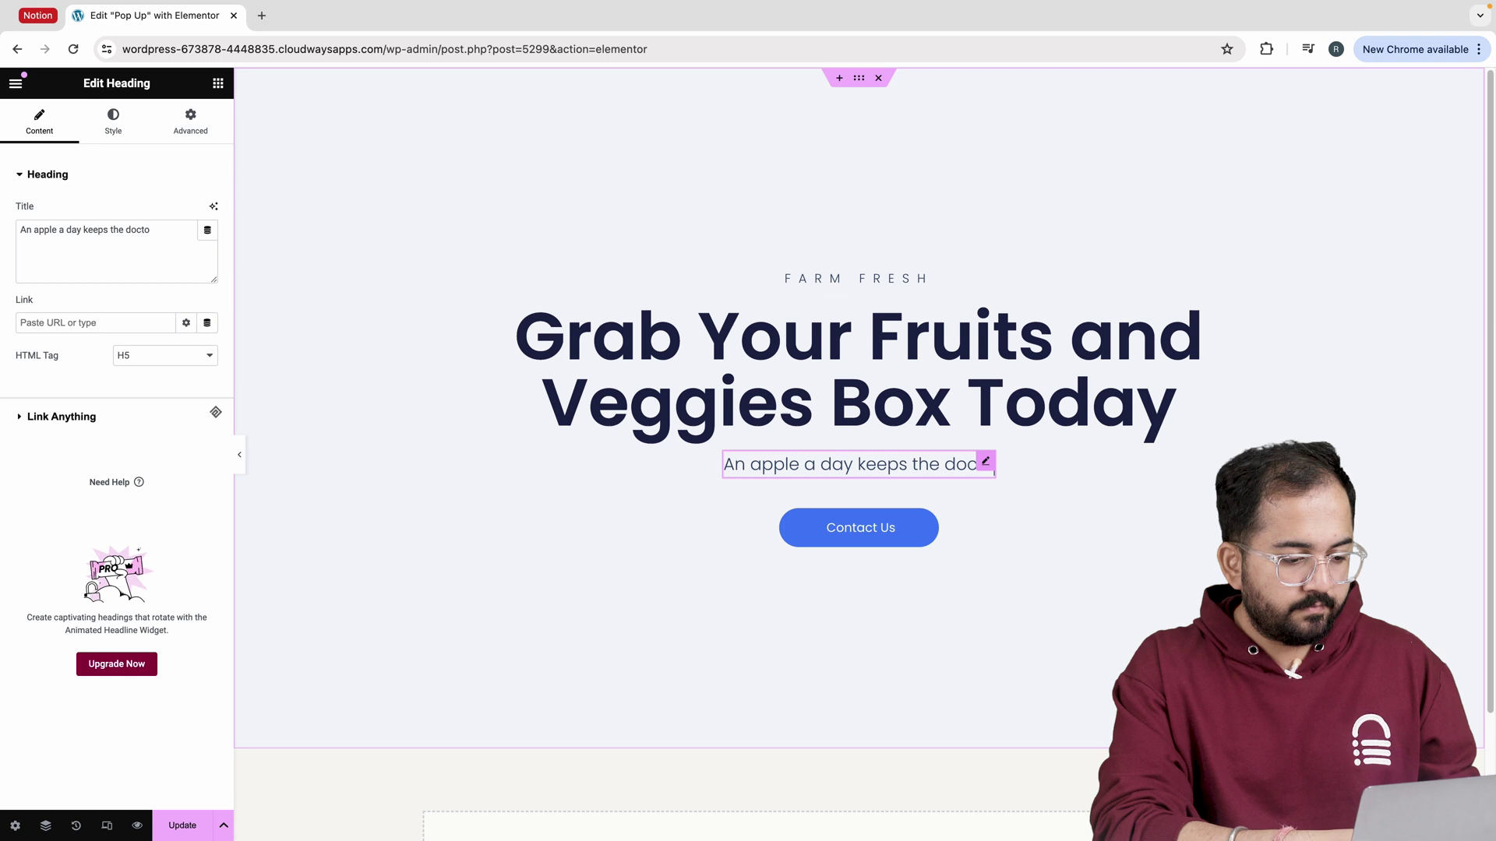
text(r away!)
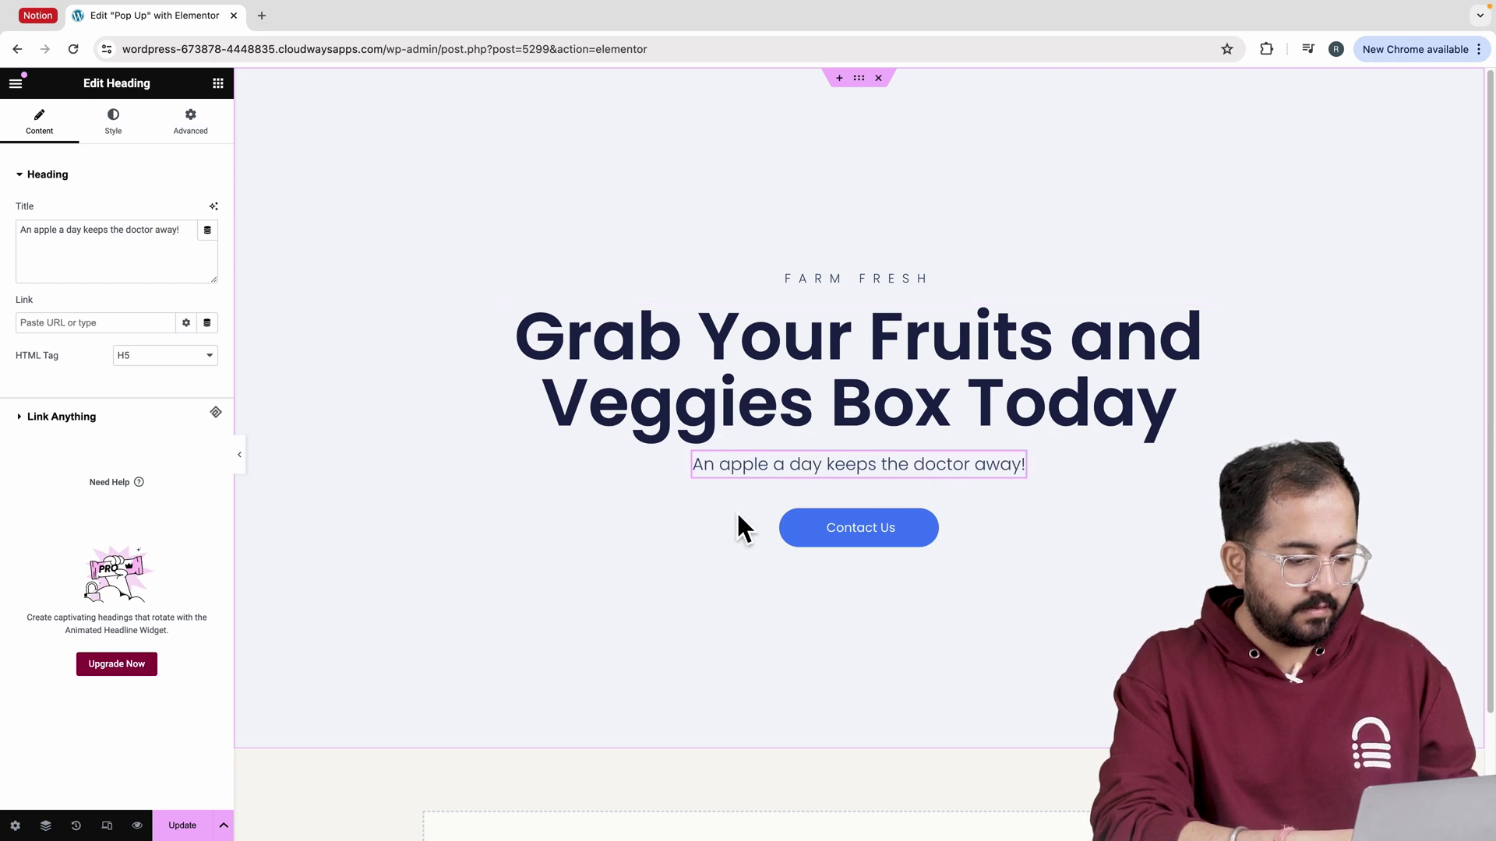
Change the Contact Us button's text to 'Shop Now'.
click(853, 538)
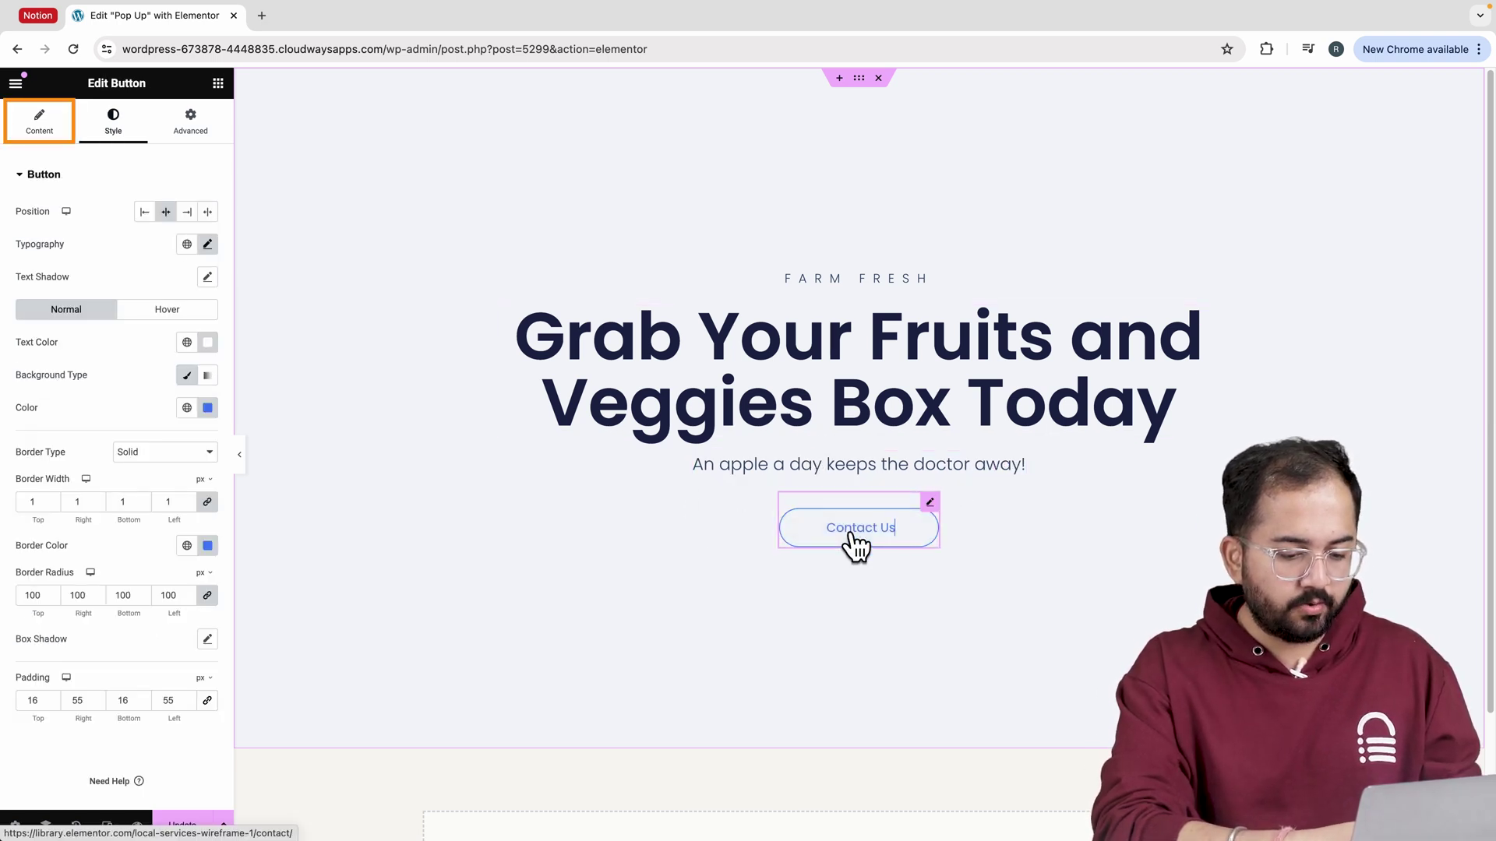
click(51, 136)
triple_click(120, 246)
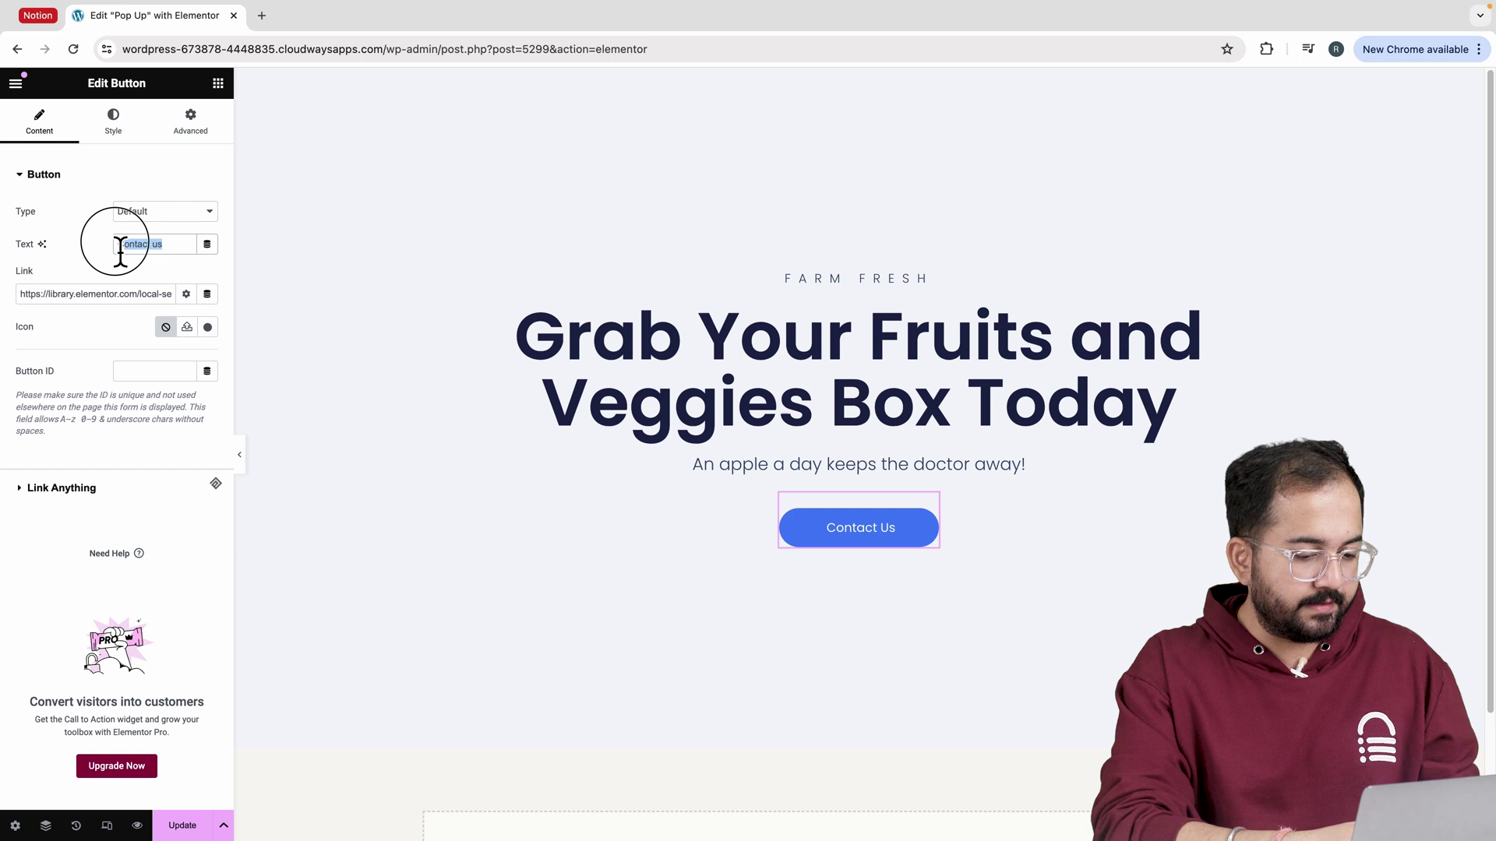
text(Shop Now)
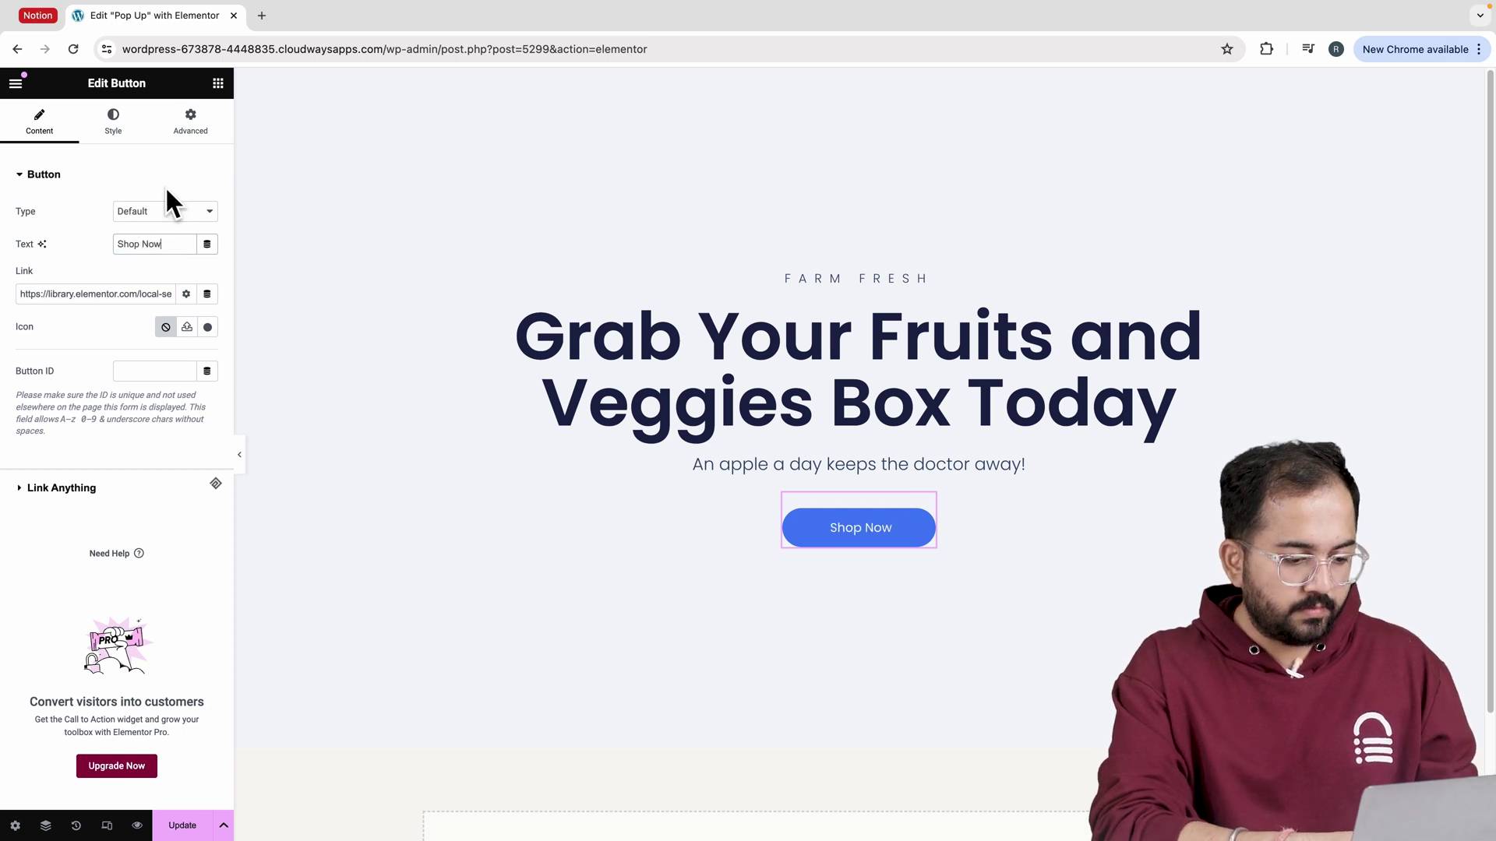
Style the button with a white background, black text and no border.
click(133, 141)
click(207, 407)
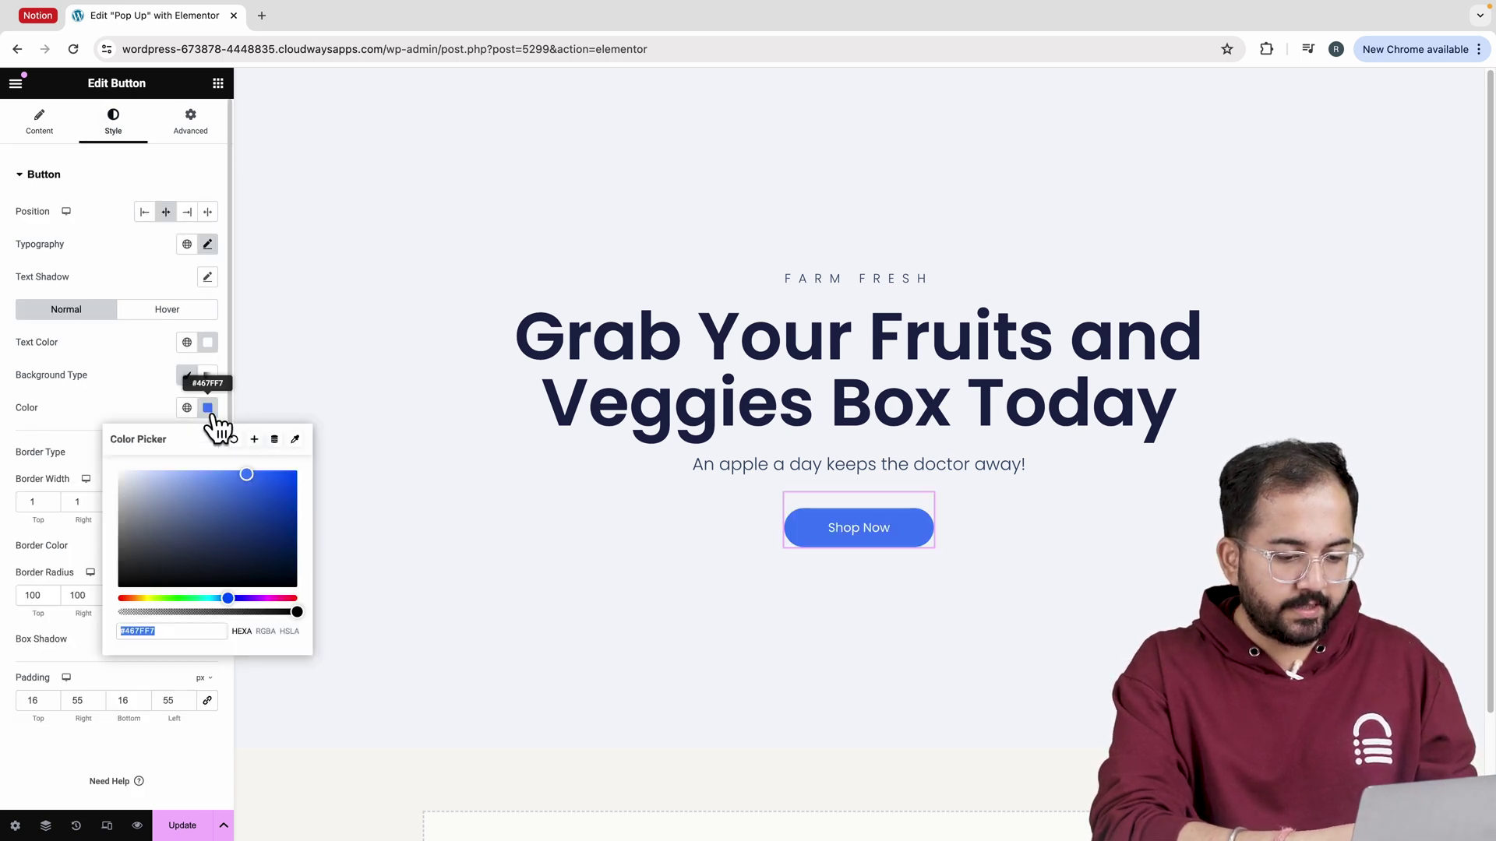
drag(195, 530, 121, 611)
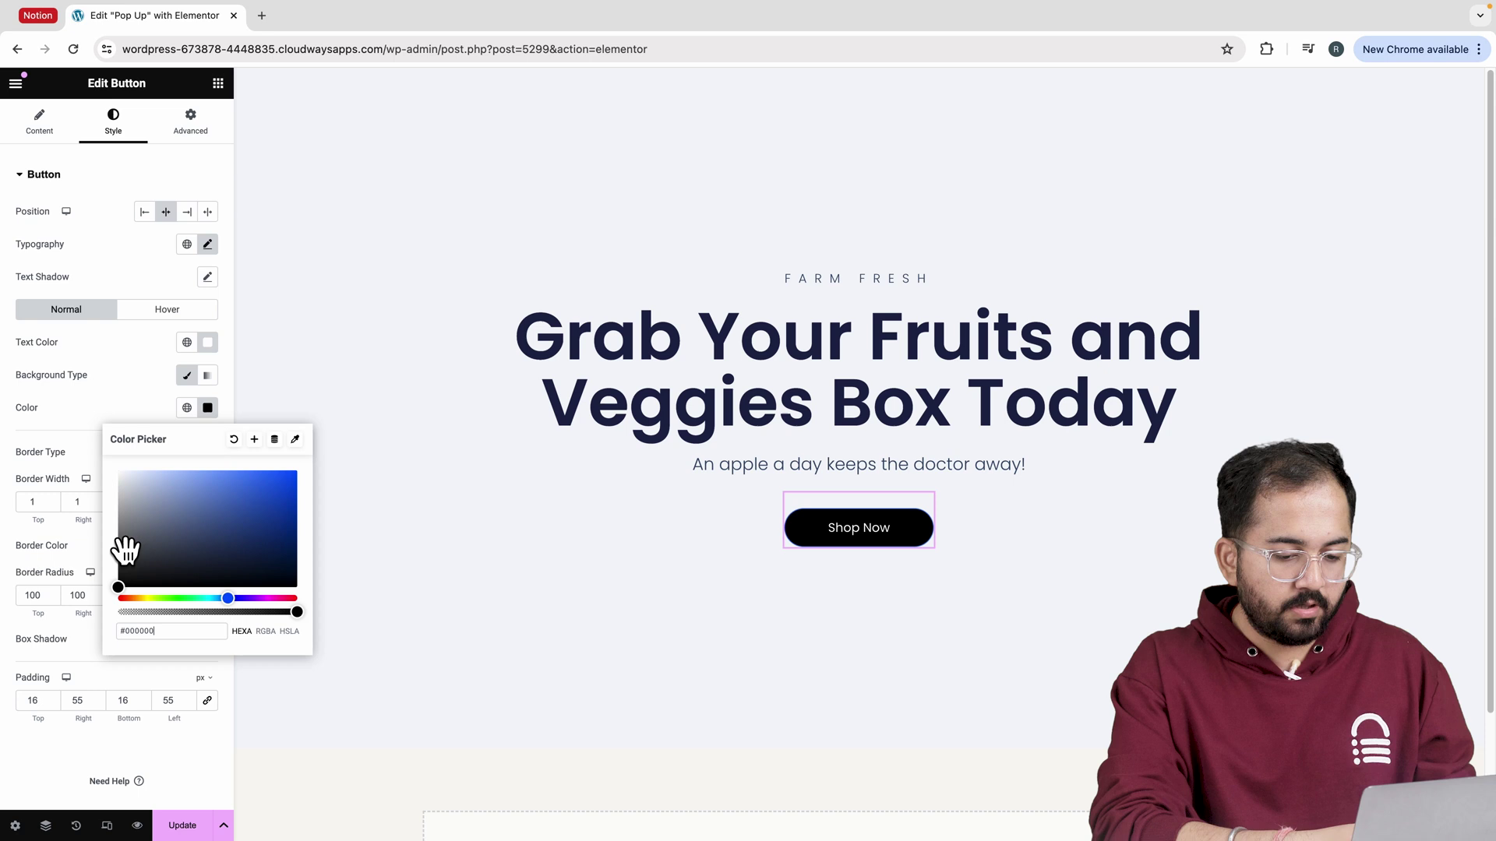
drag(120, 543, 74, 484)
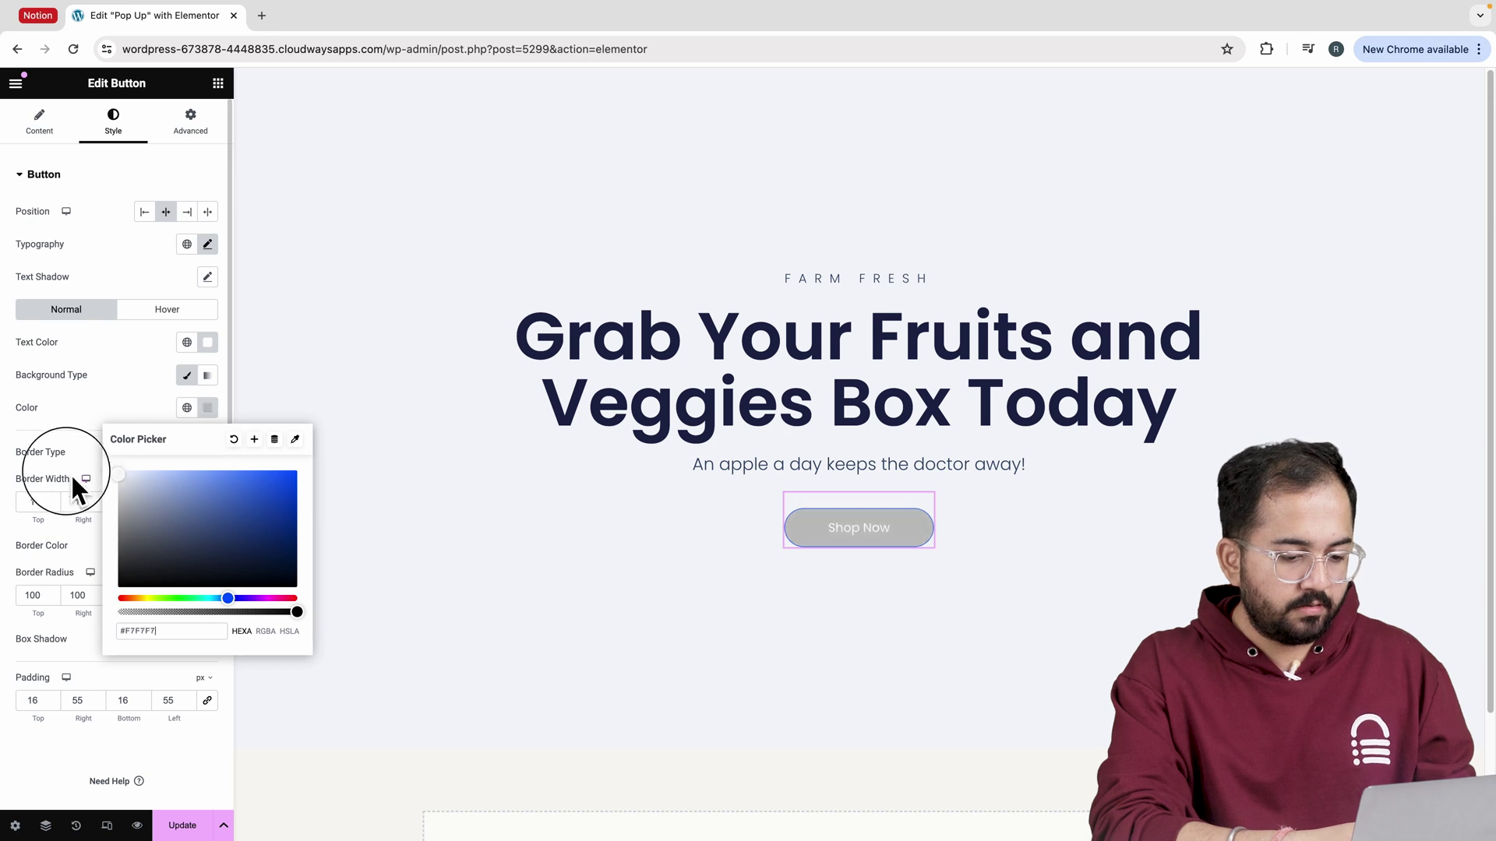
click(207, 344)
click(125, 341)
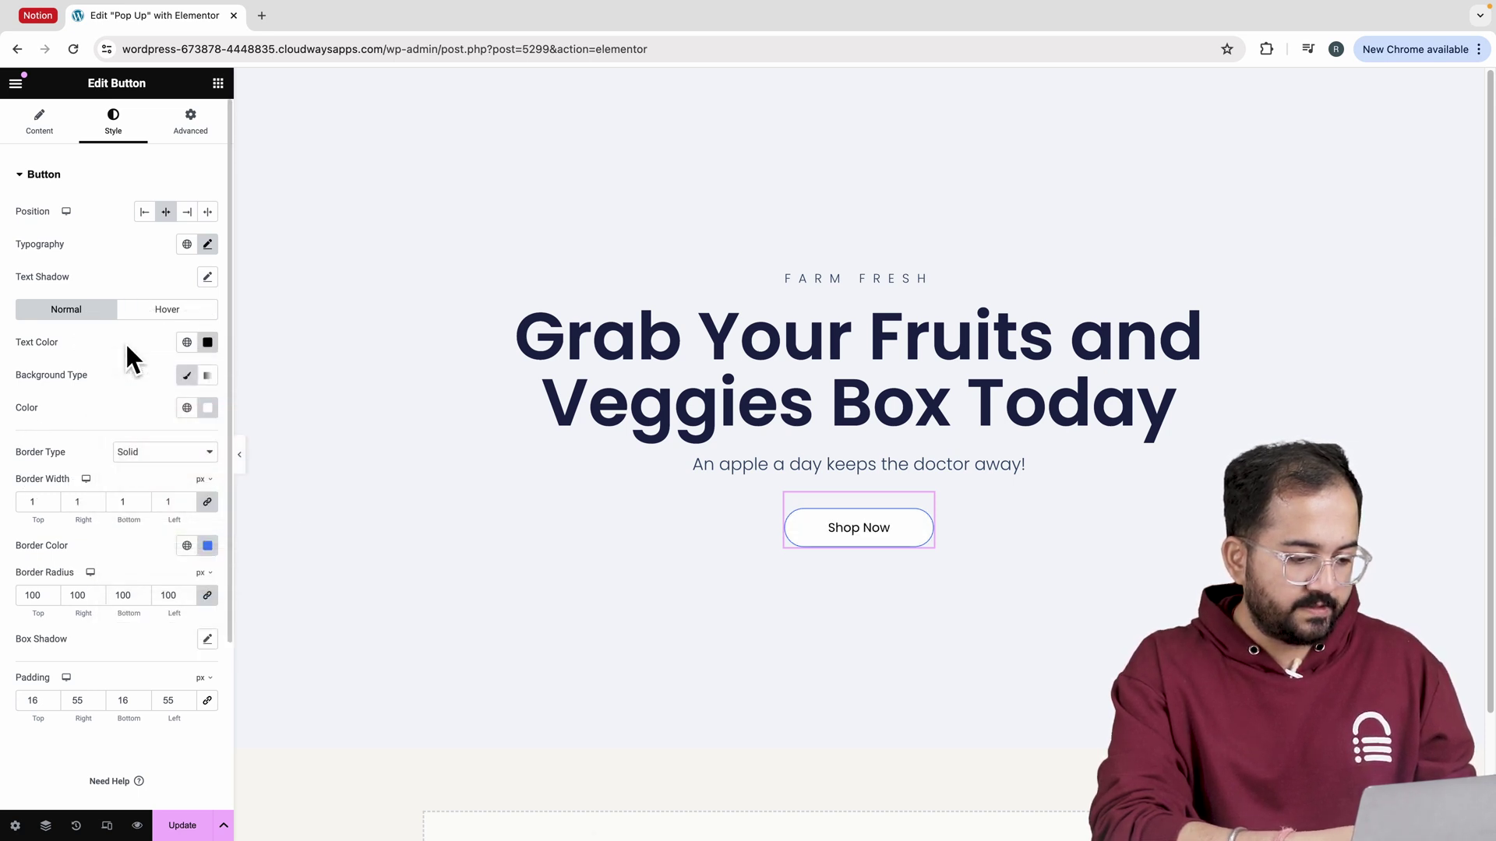
click(166, 451)
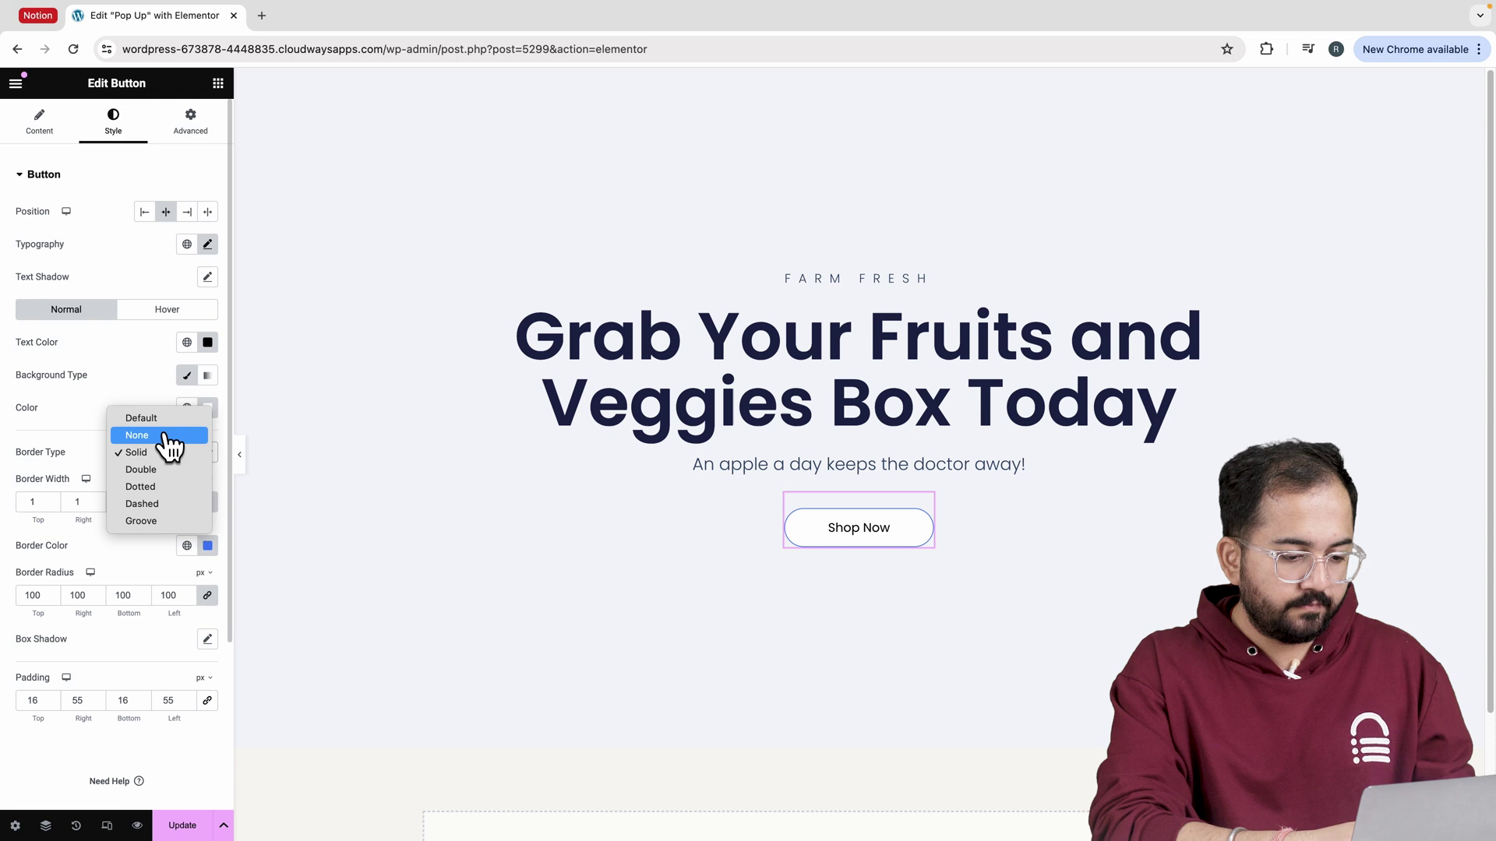
click(166, 436)
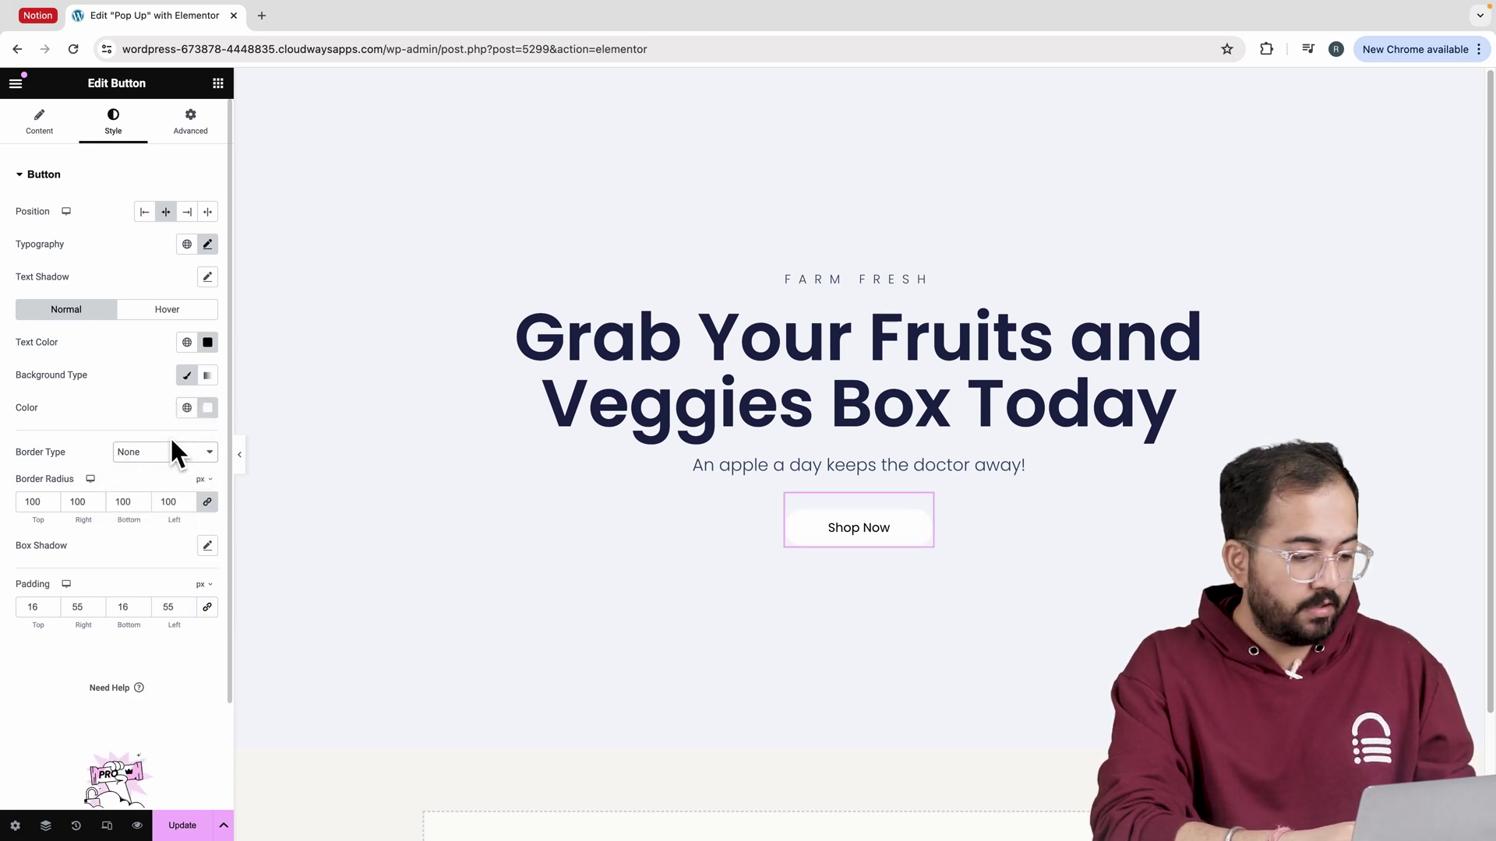
Make the button's hover state white text on black with the Grow animation.
click(164, 312)
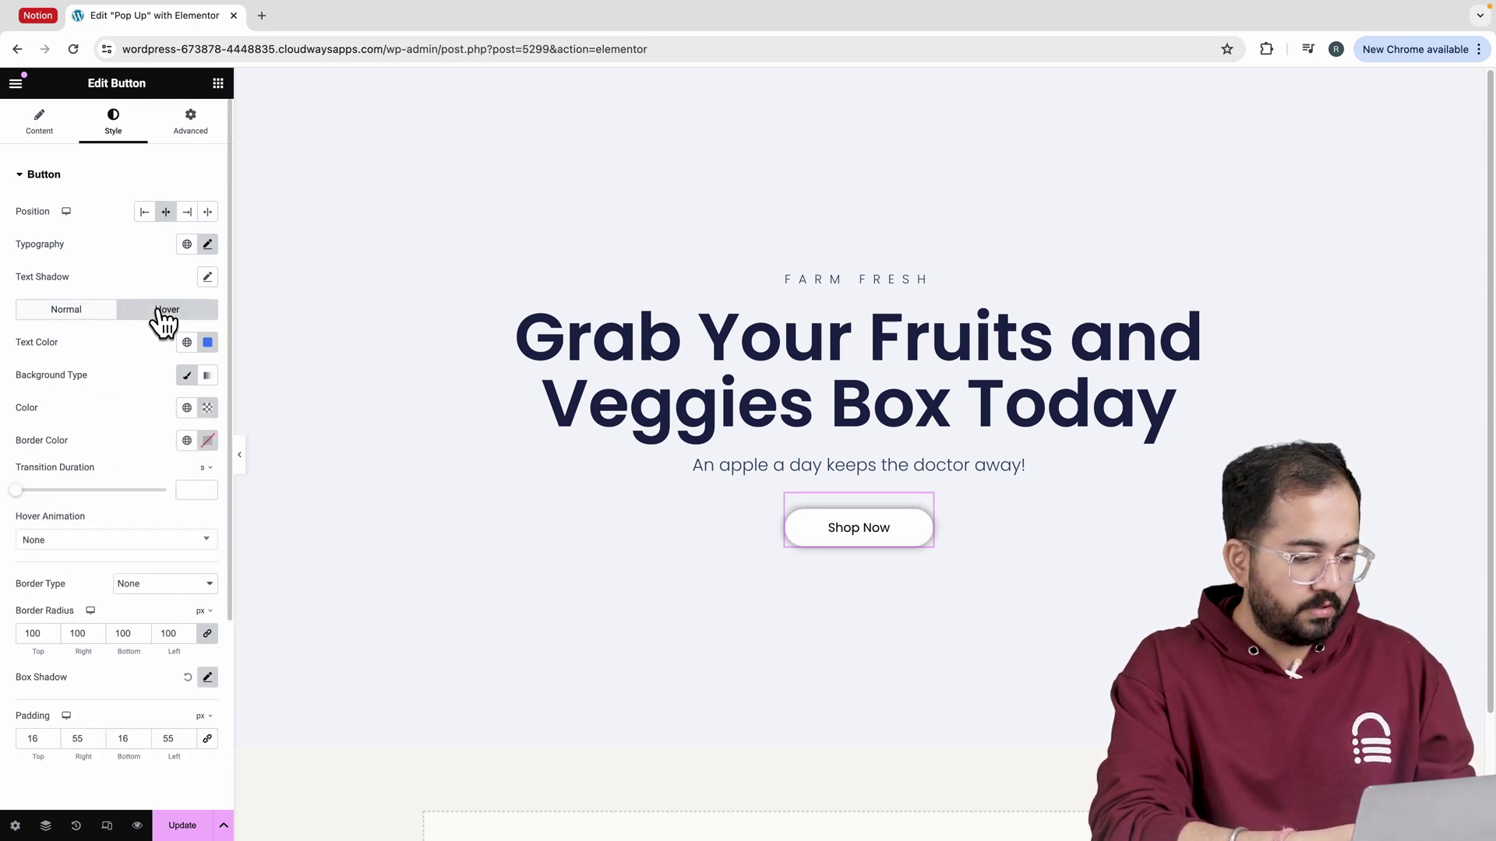
click(206, 343)
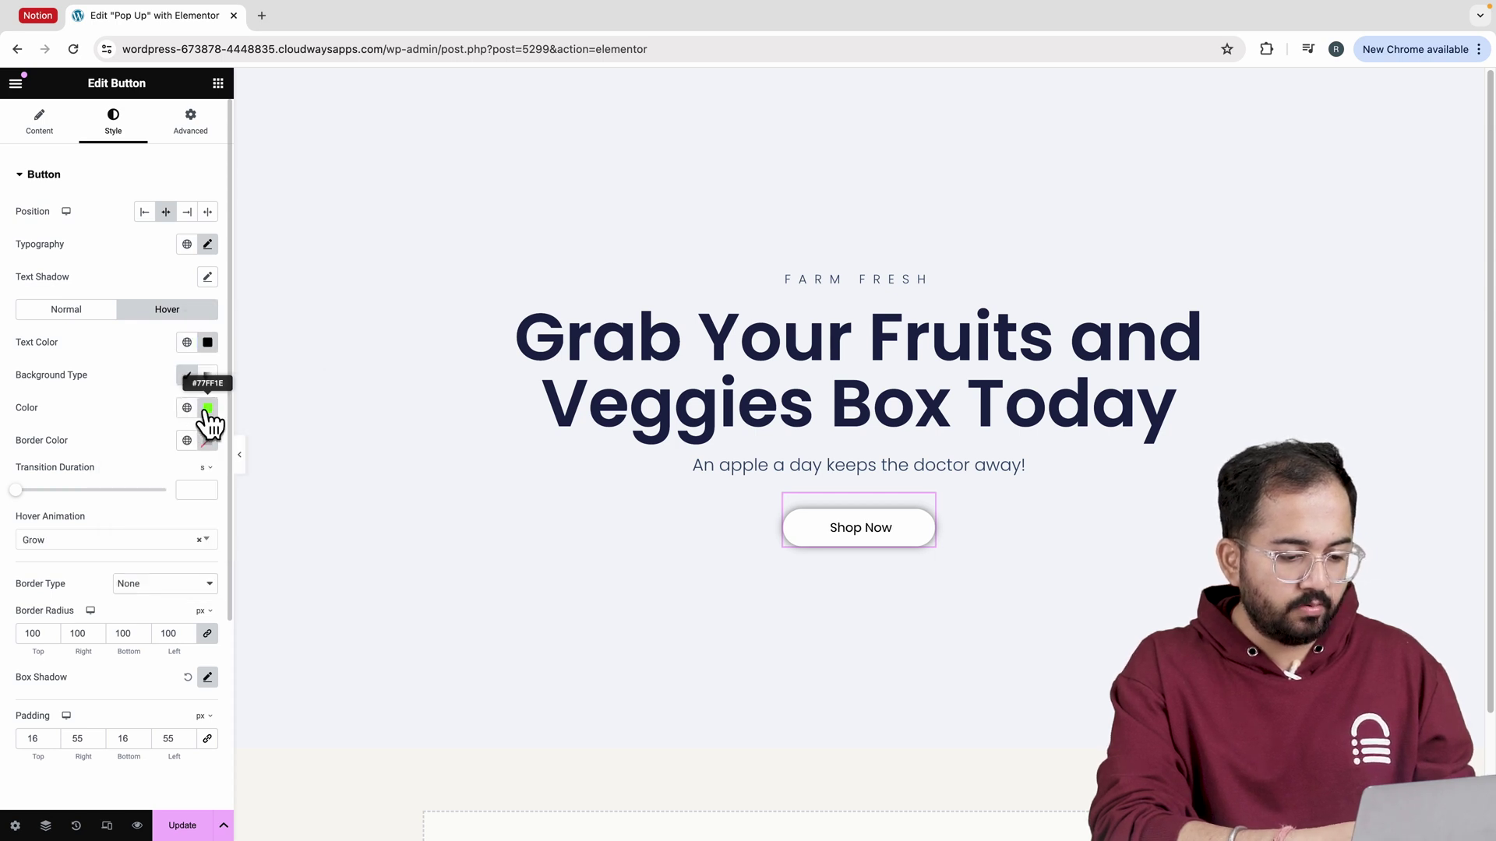
click(207, 409)
drag(170, 491, 97, 594)
click(114, 377)
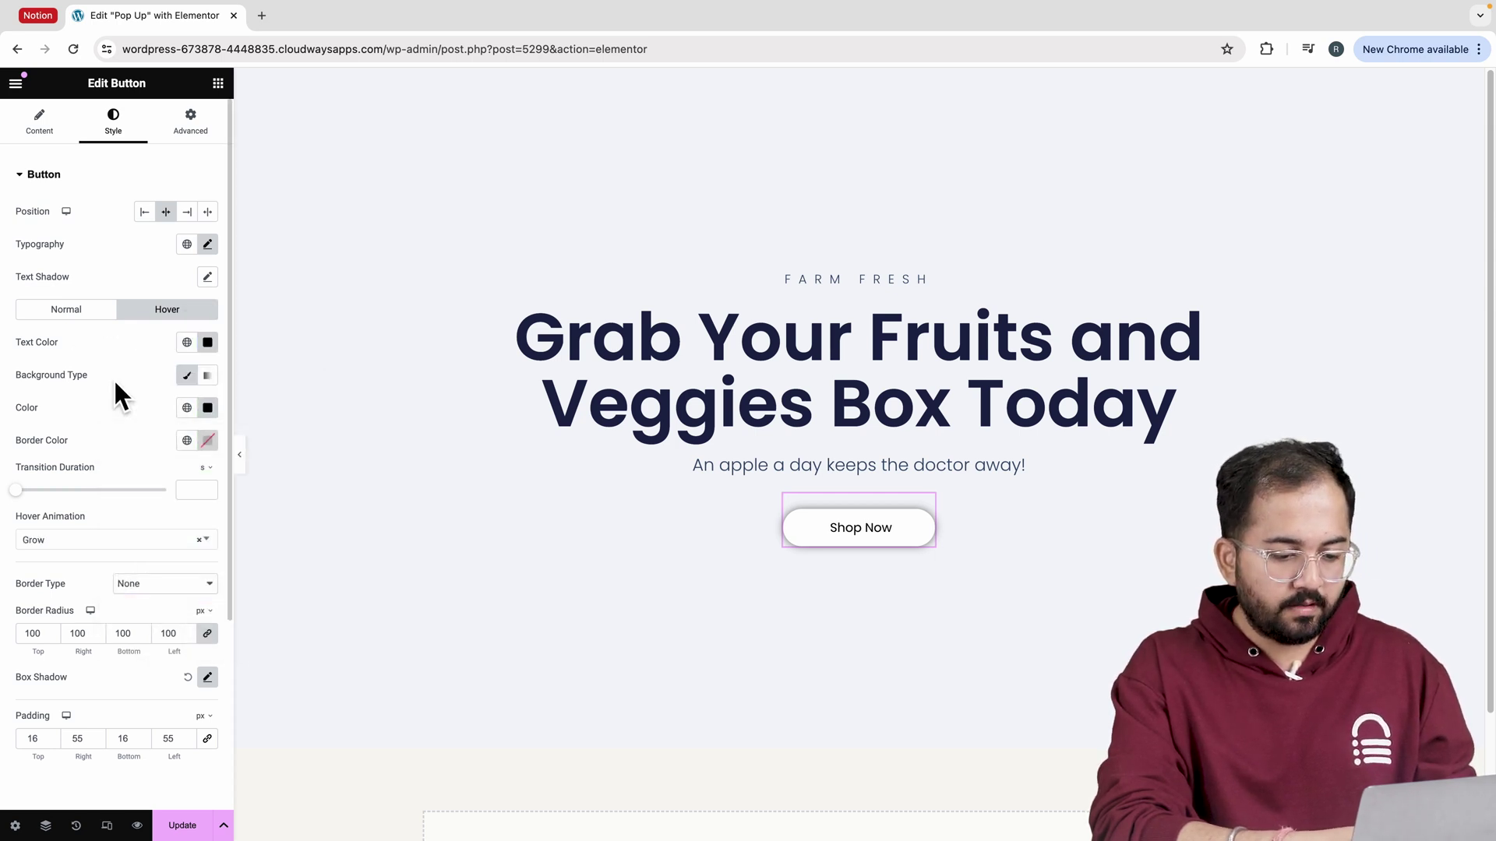
click(110, 540)
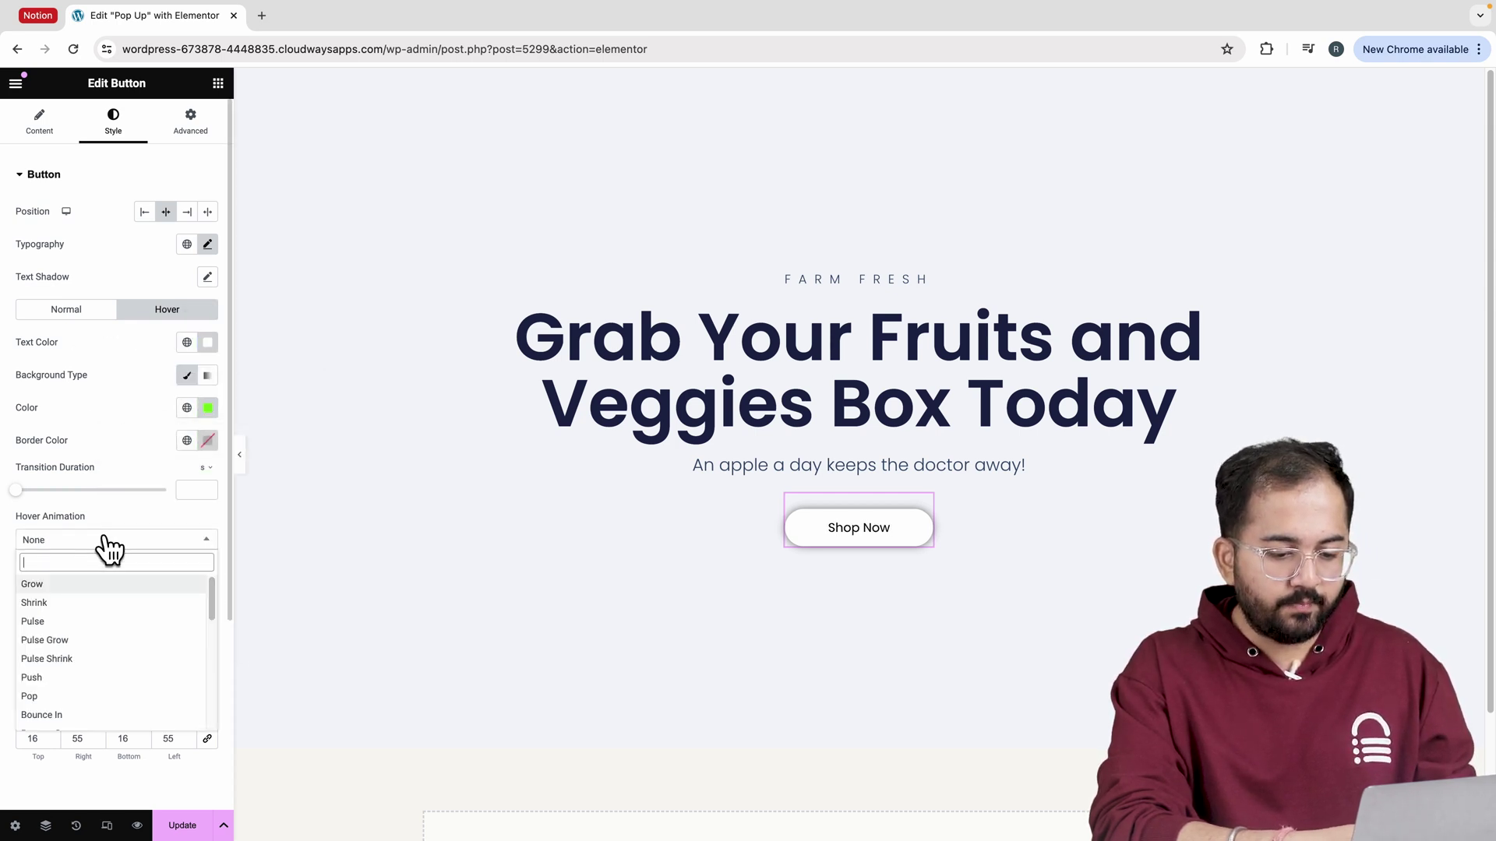
scroll(94, 628, down, 8)
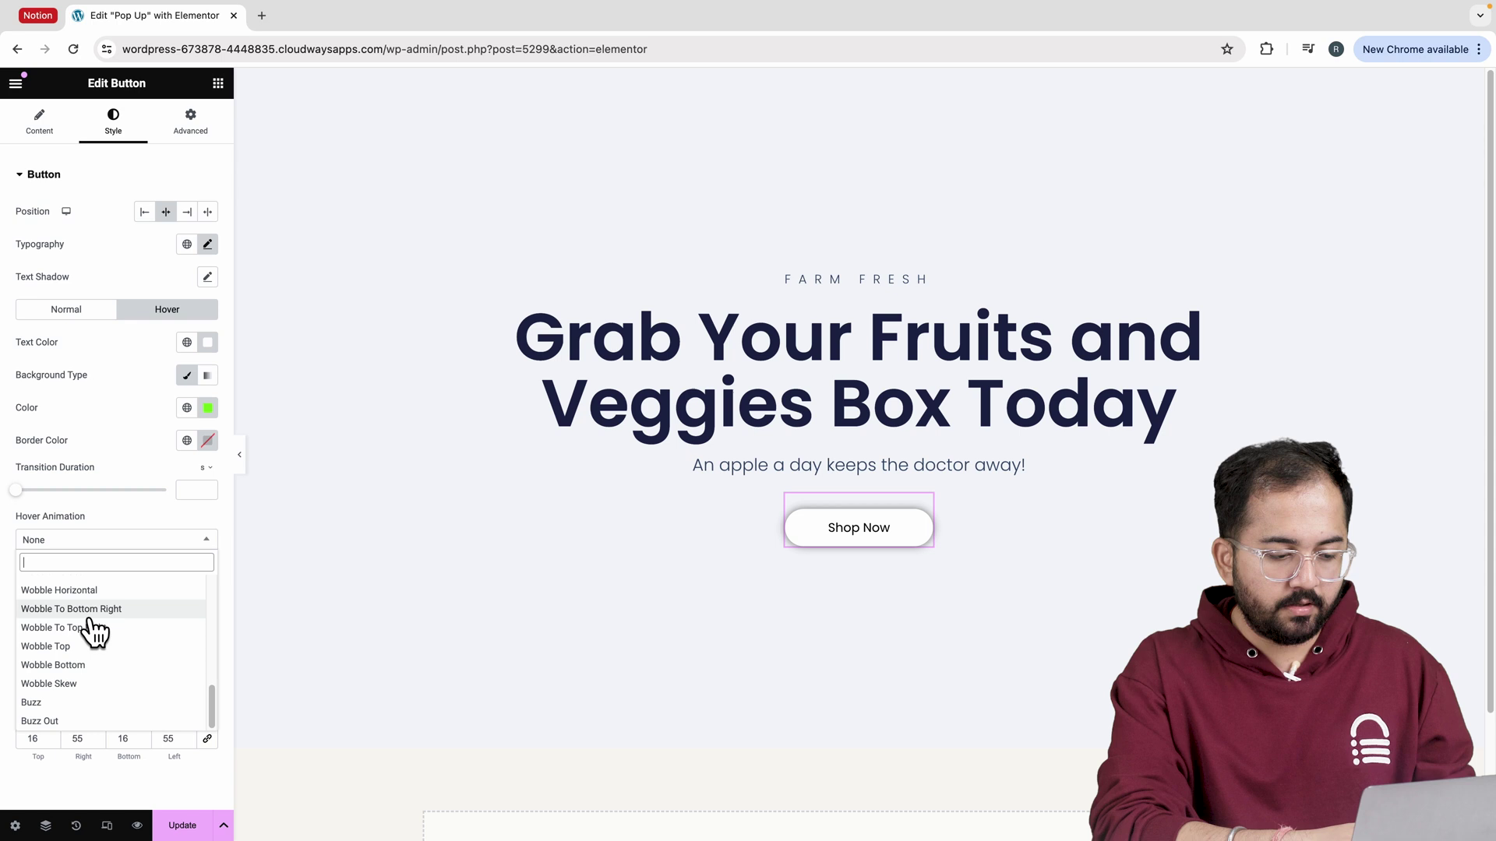
scroll(94, 628, up, 10)
click(93, 624)
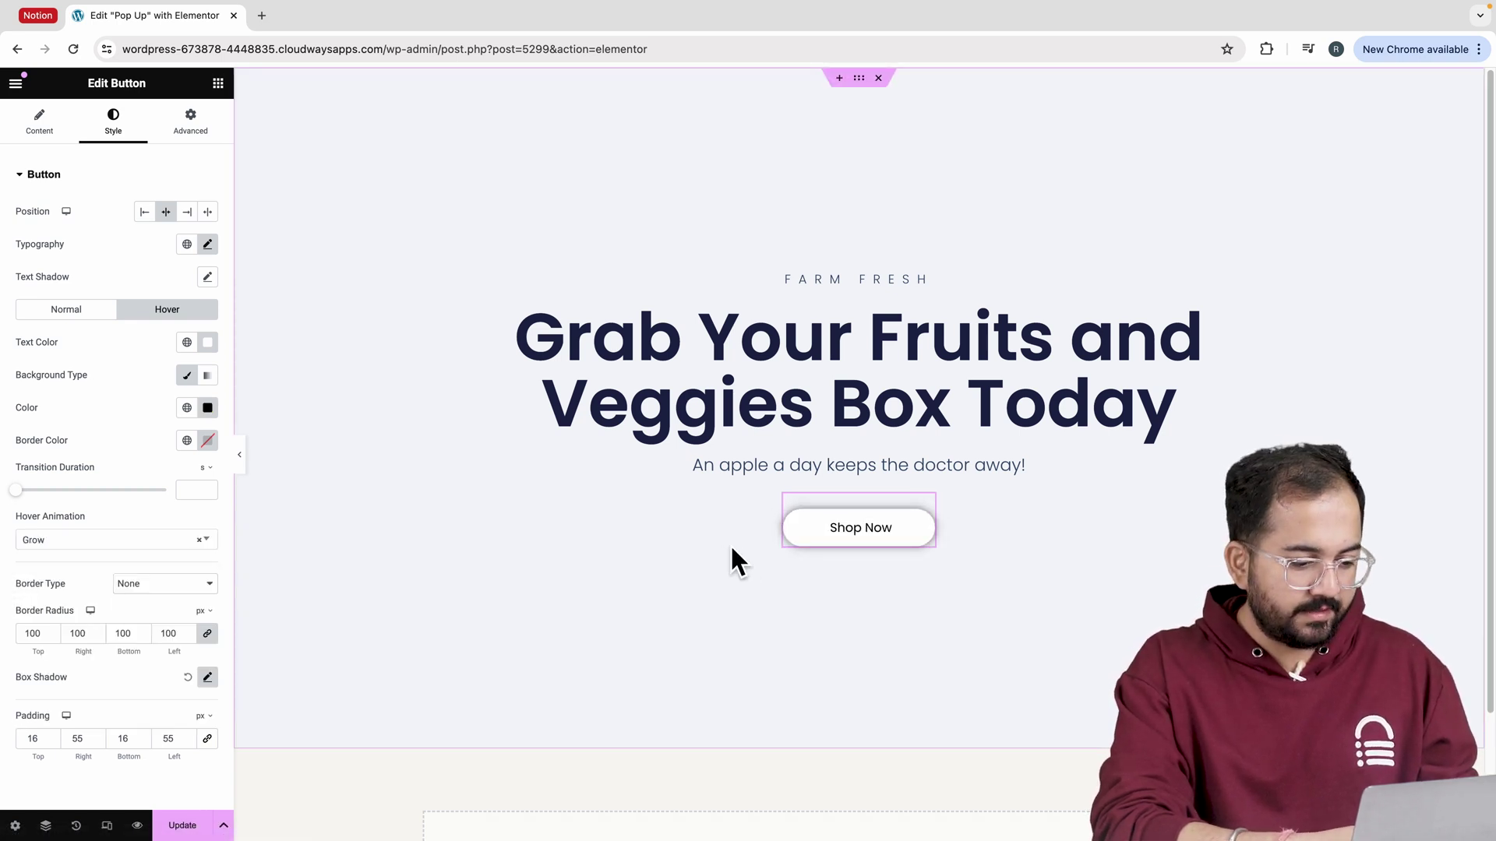
Change the main heading's text colour from dark navy to black (#000000).
click(709, 419)
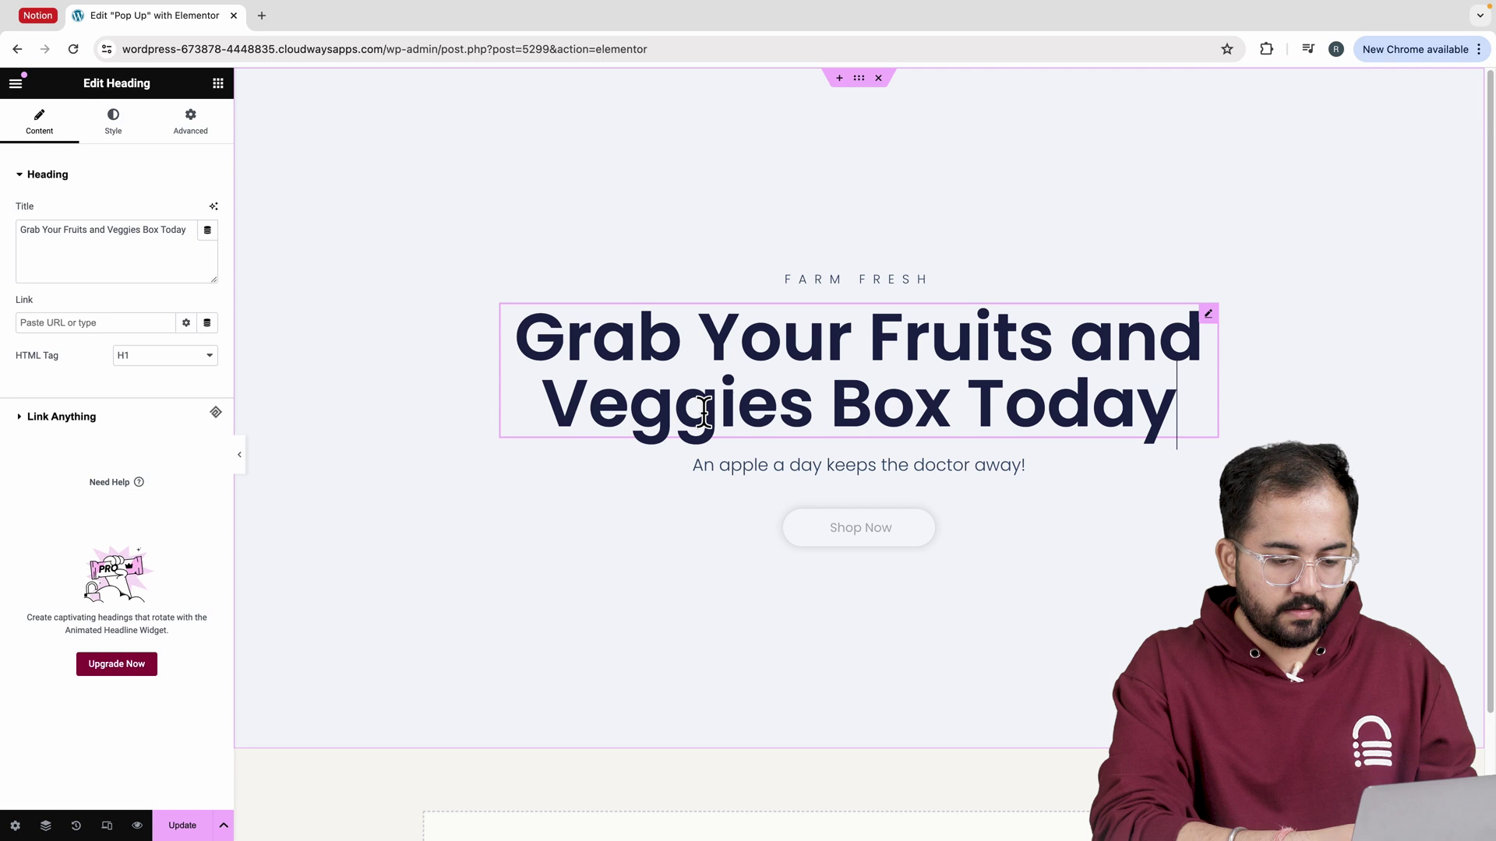
click(708, 418)
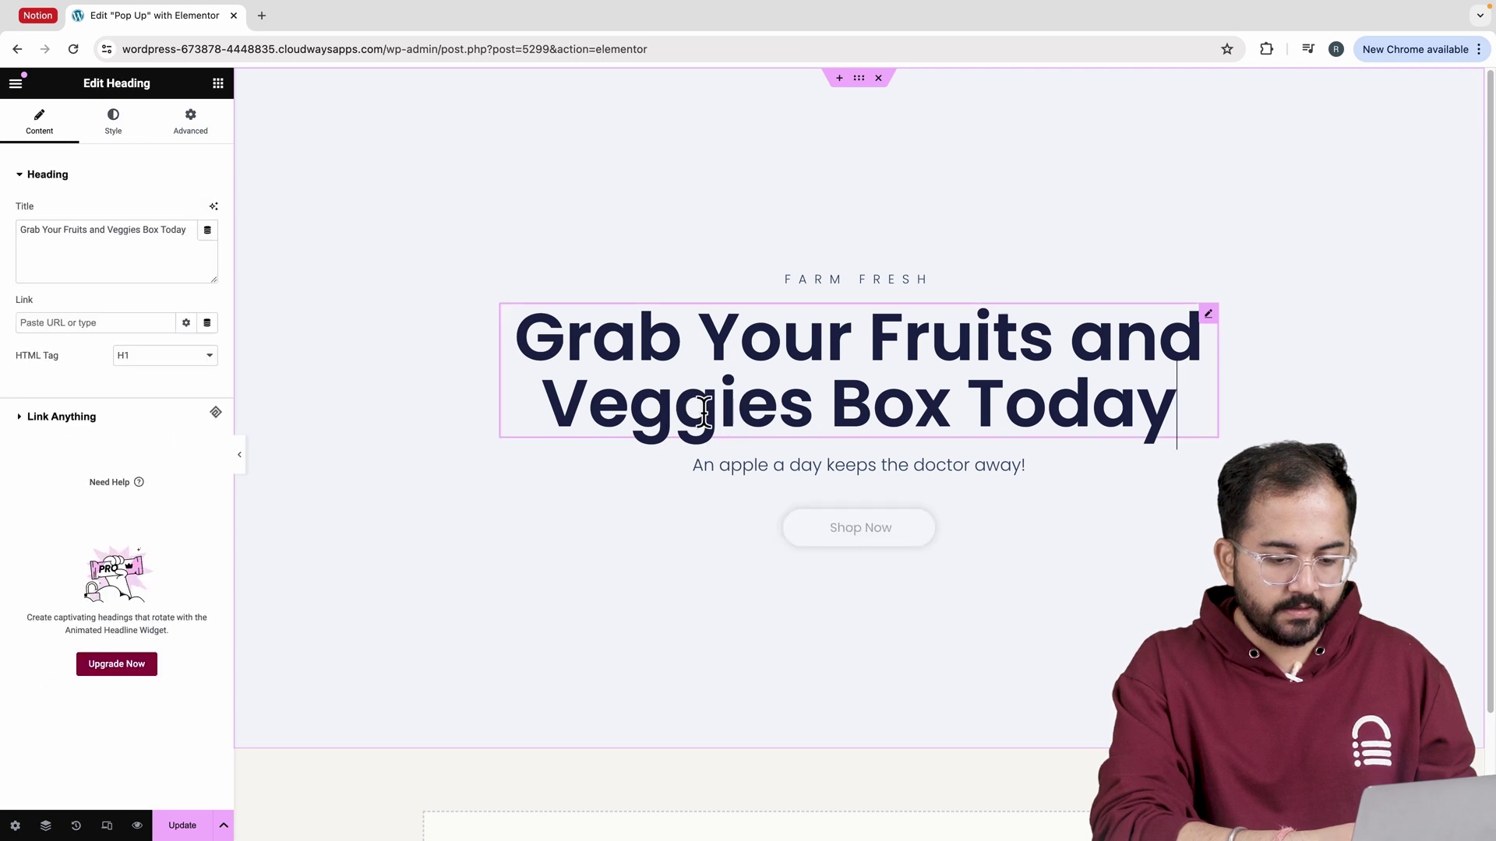
click(134, 137)
click(207, 244)
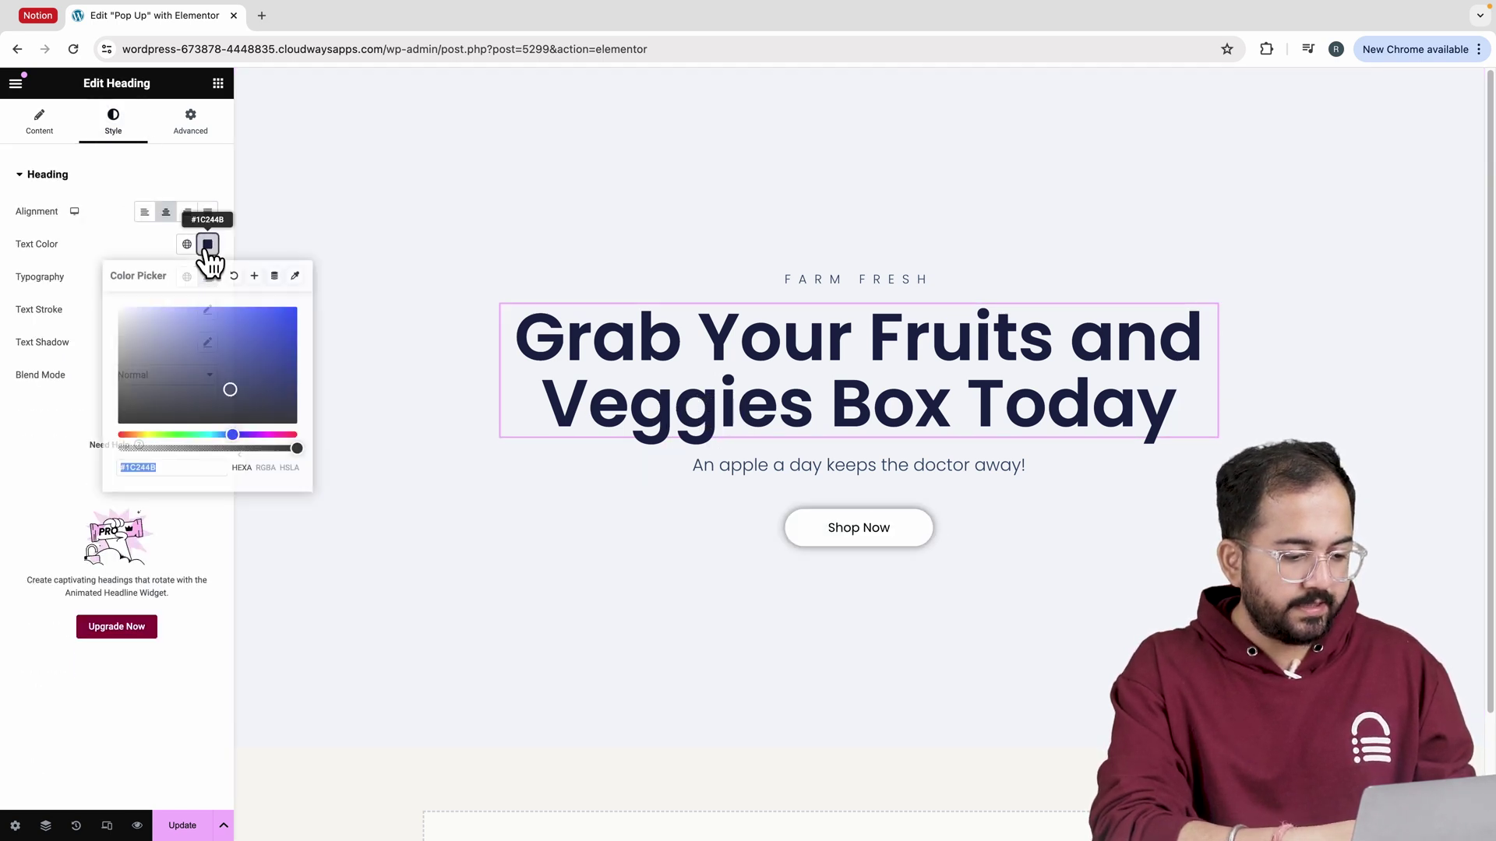
drag(153, 347, 103, 483)
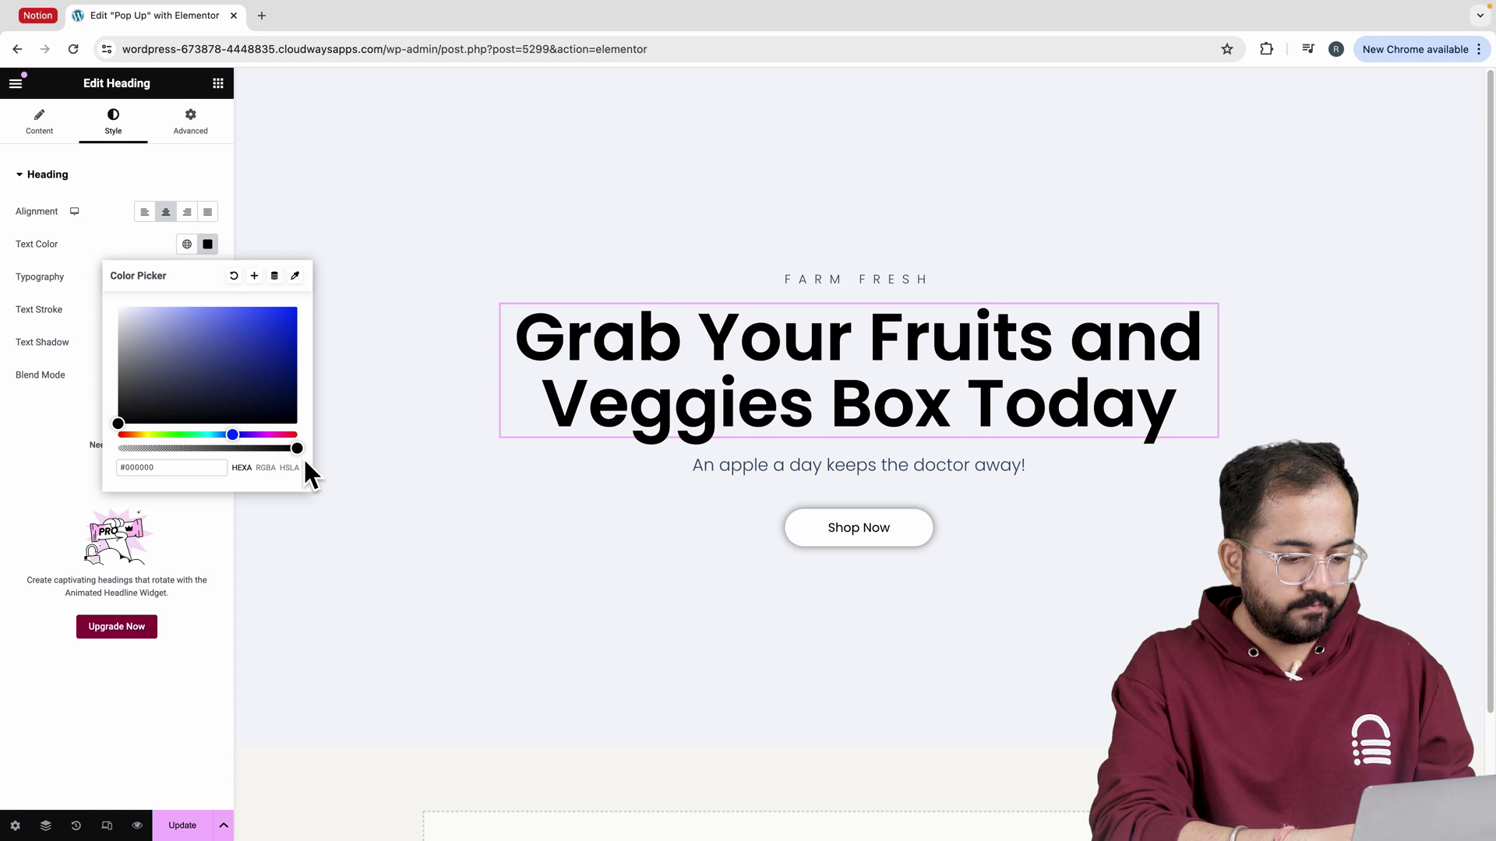
click(395, 490)
click(709, 472)
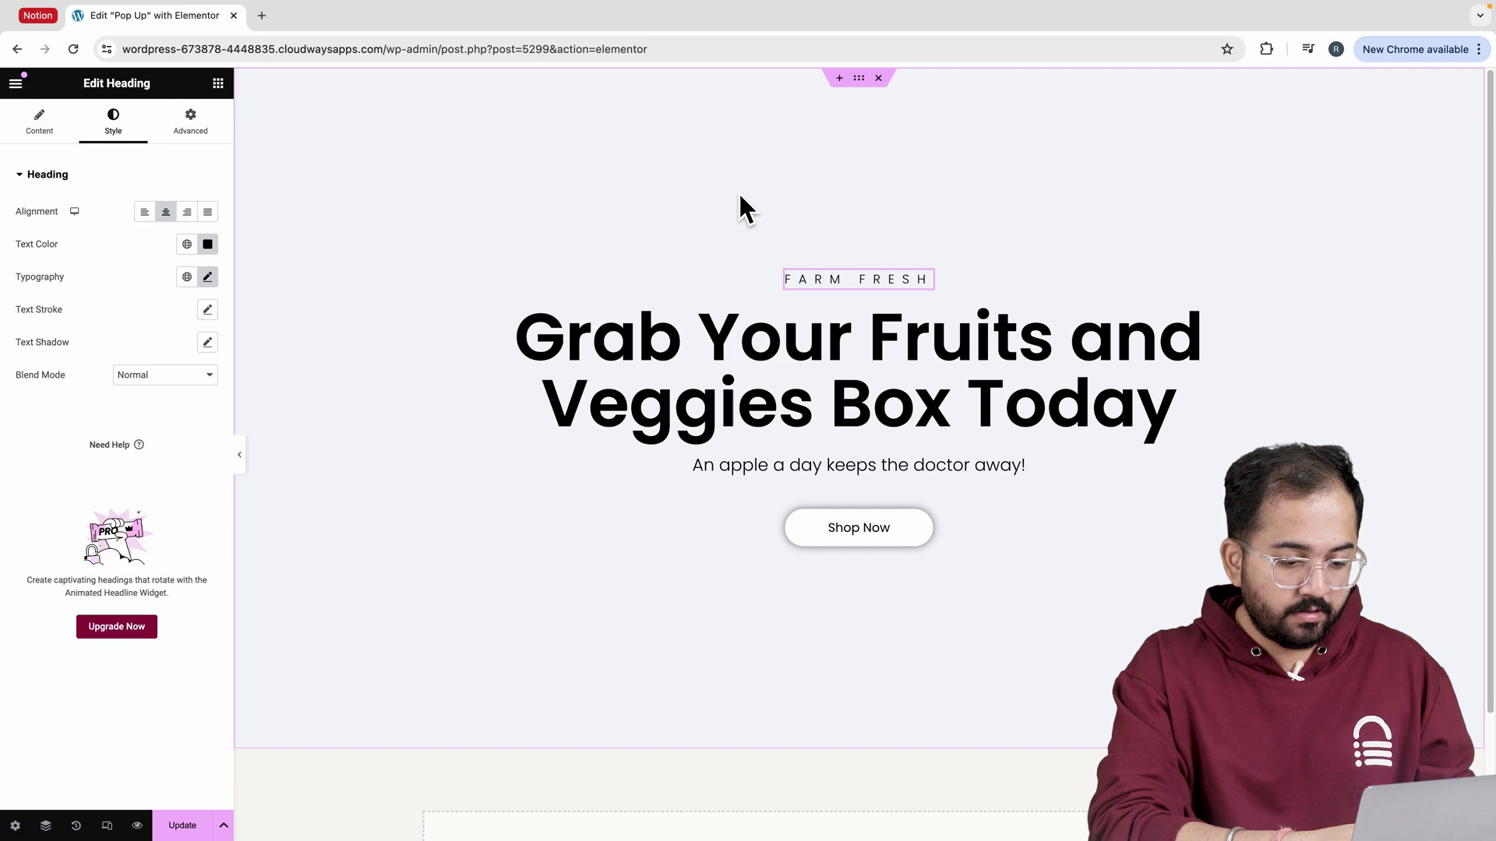
Set the hero section's background to the fruit-crates photo found by searching 'fruits'.
click(860, 88)
click(115, 129)
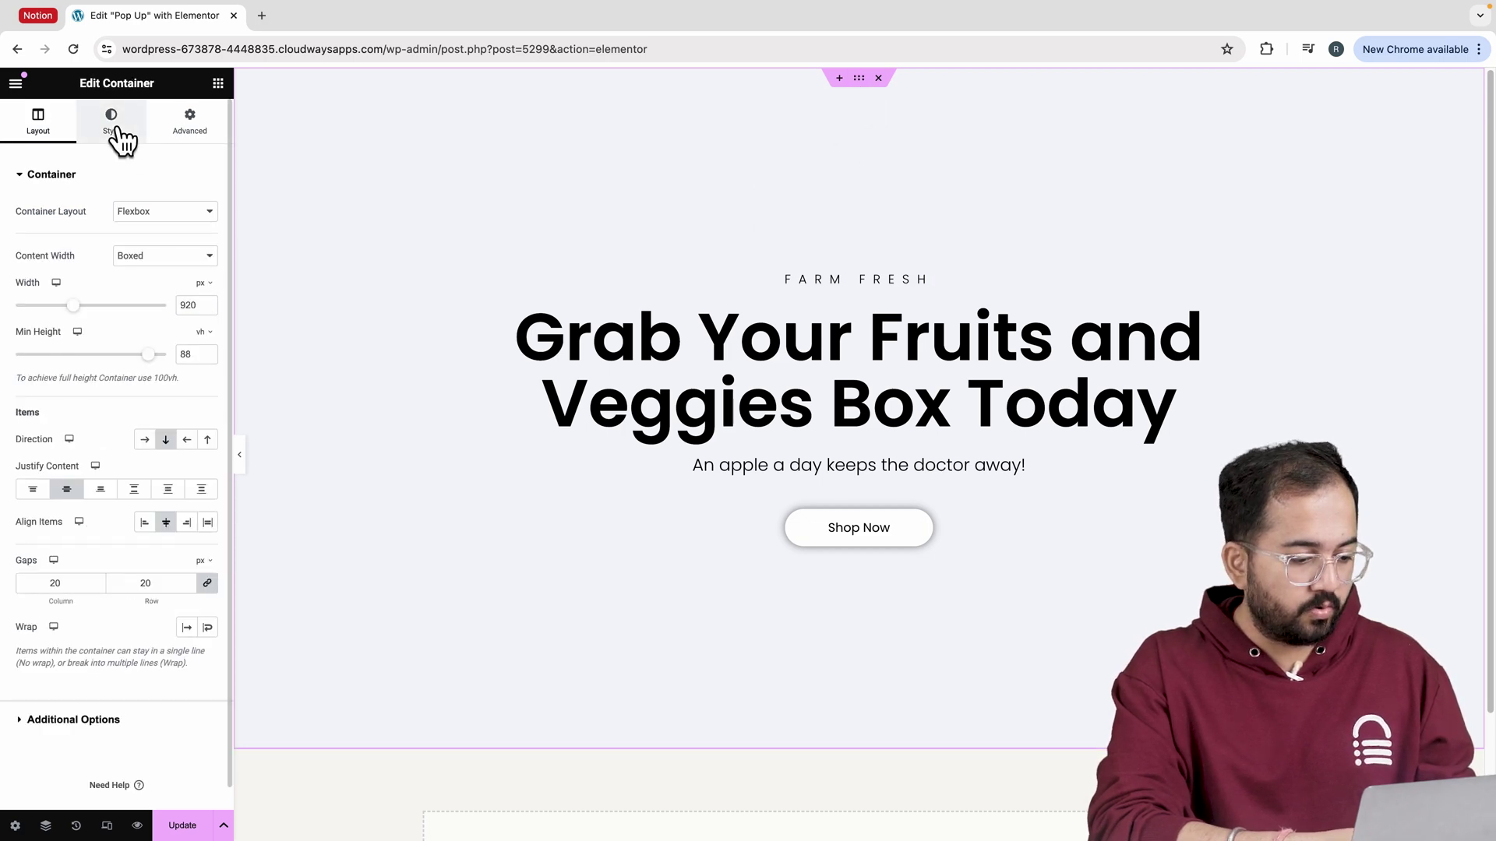
click(147, 374)
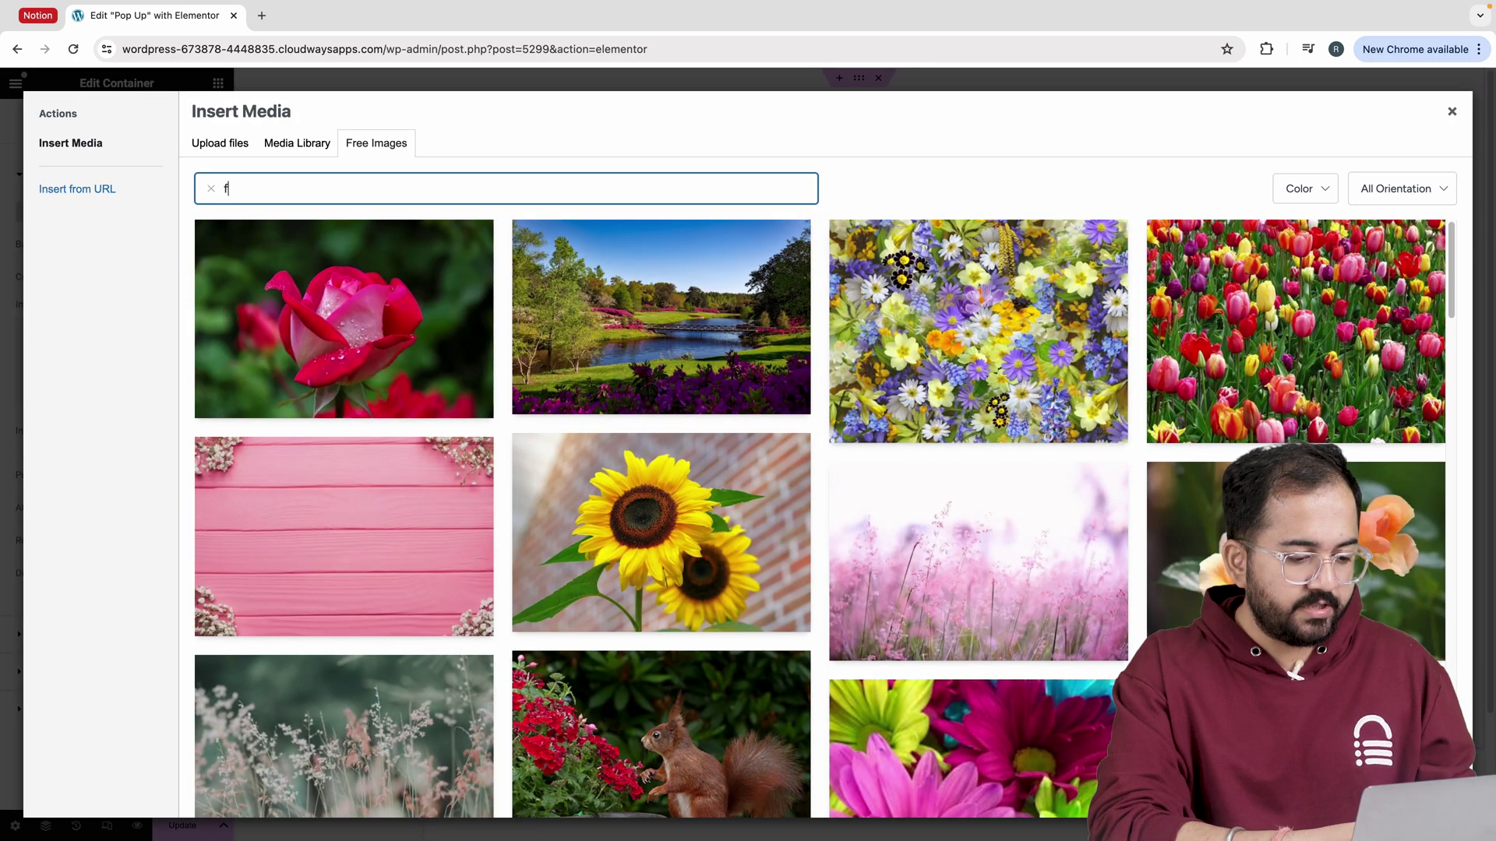
text(fruits)
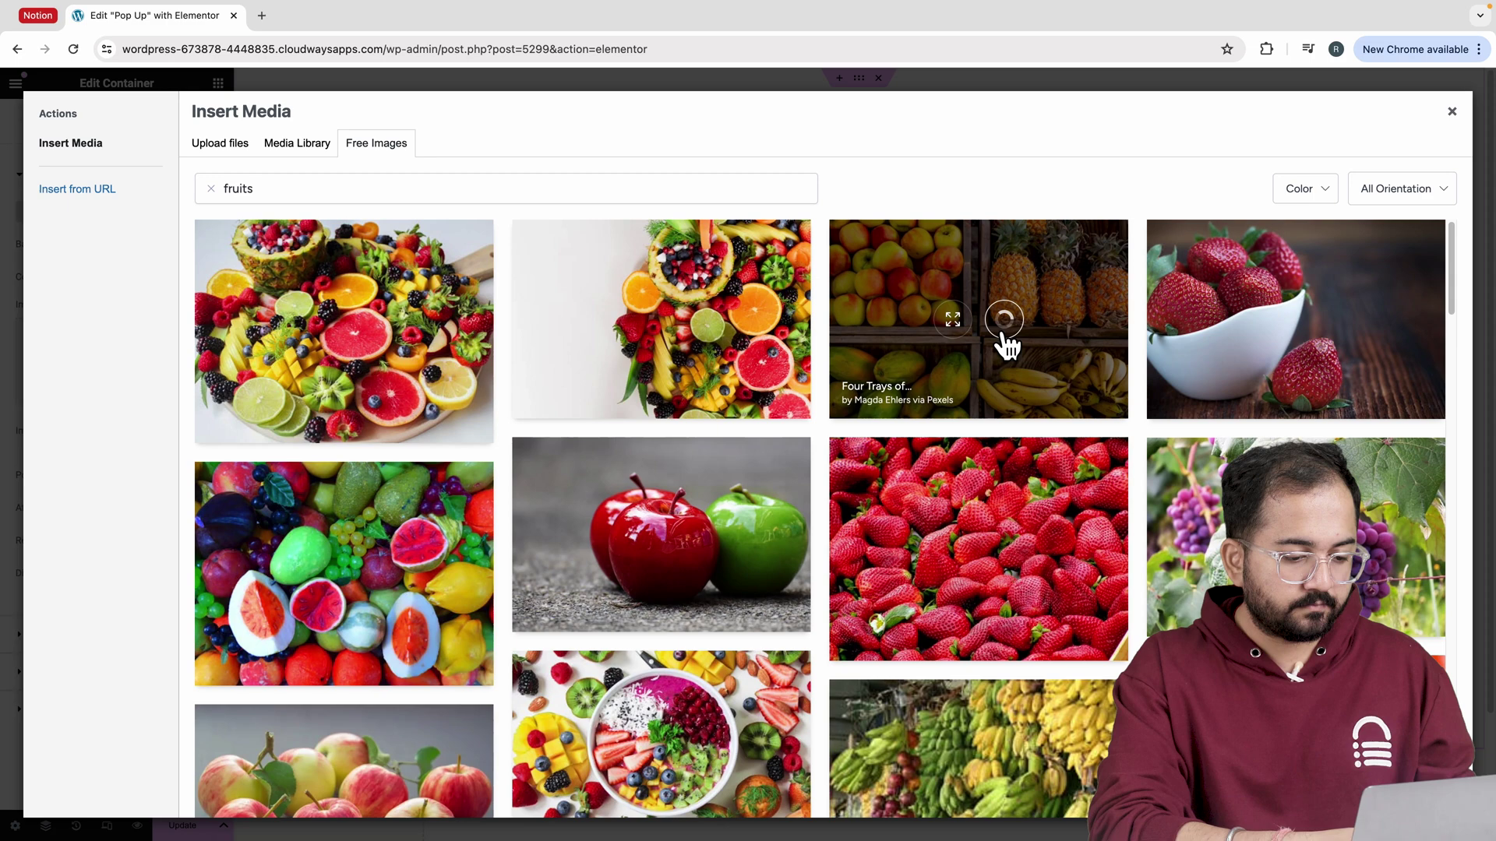
click(1003, 333)
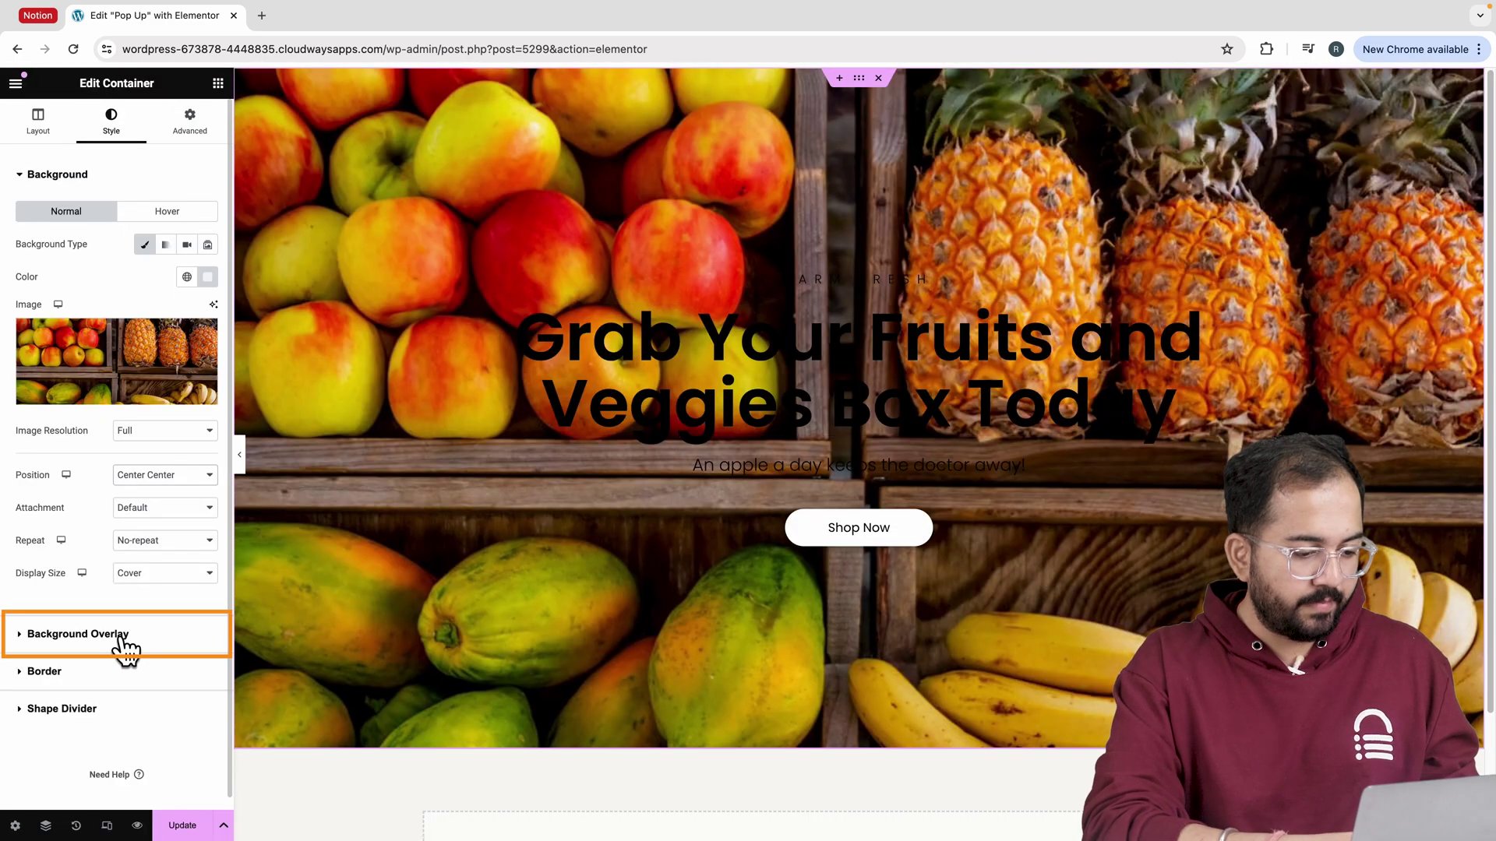
Add a black Classic background overlay at 0.7 opacity to darken the photo.
click(78, 634)
click(187, 282)
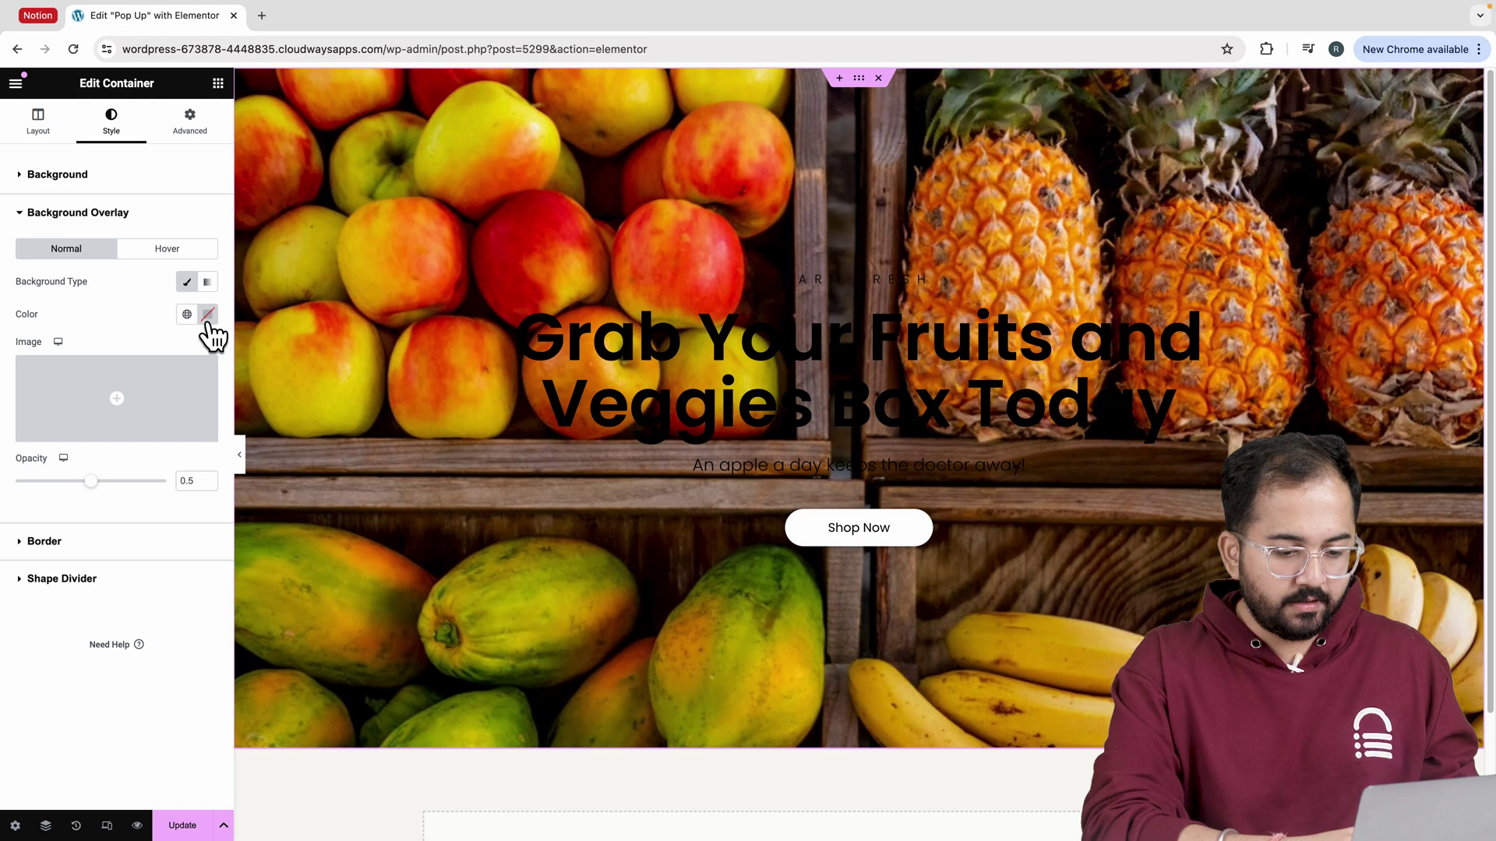
click(207, 314)
drag(177, 467, 126, 500)
click(73, 511)
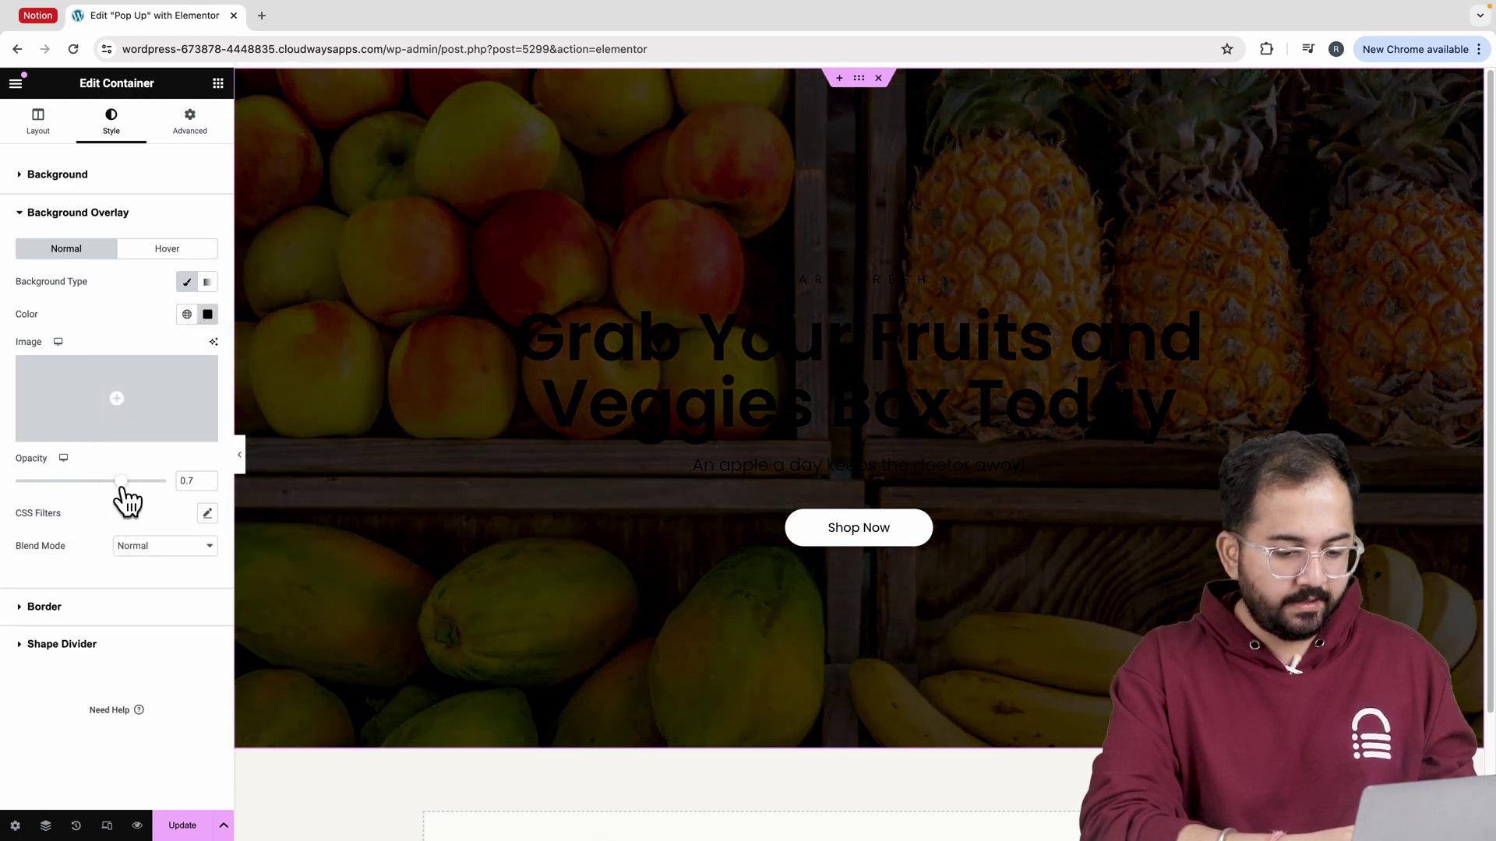
Turn the main heading text white (#FFFFFF).
click(556, 344)
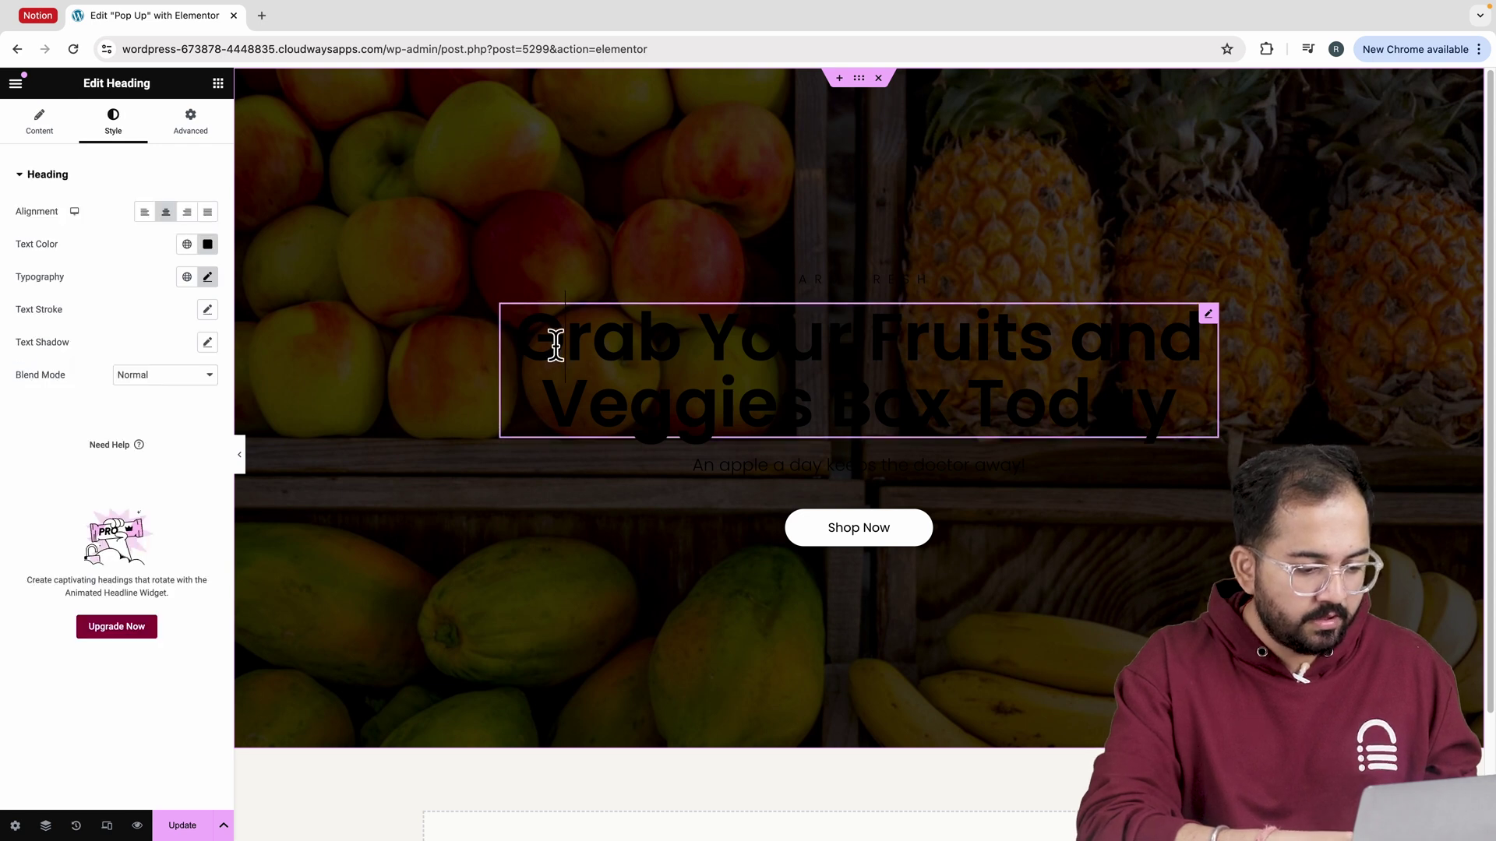
click(208, 245)
drag(179, 327, 76, 278)
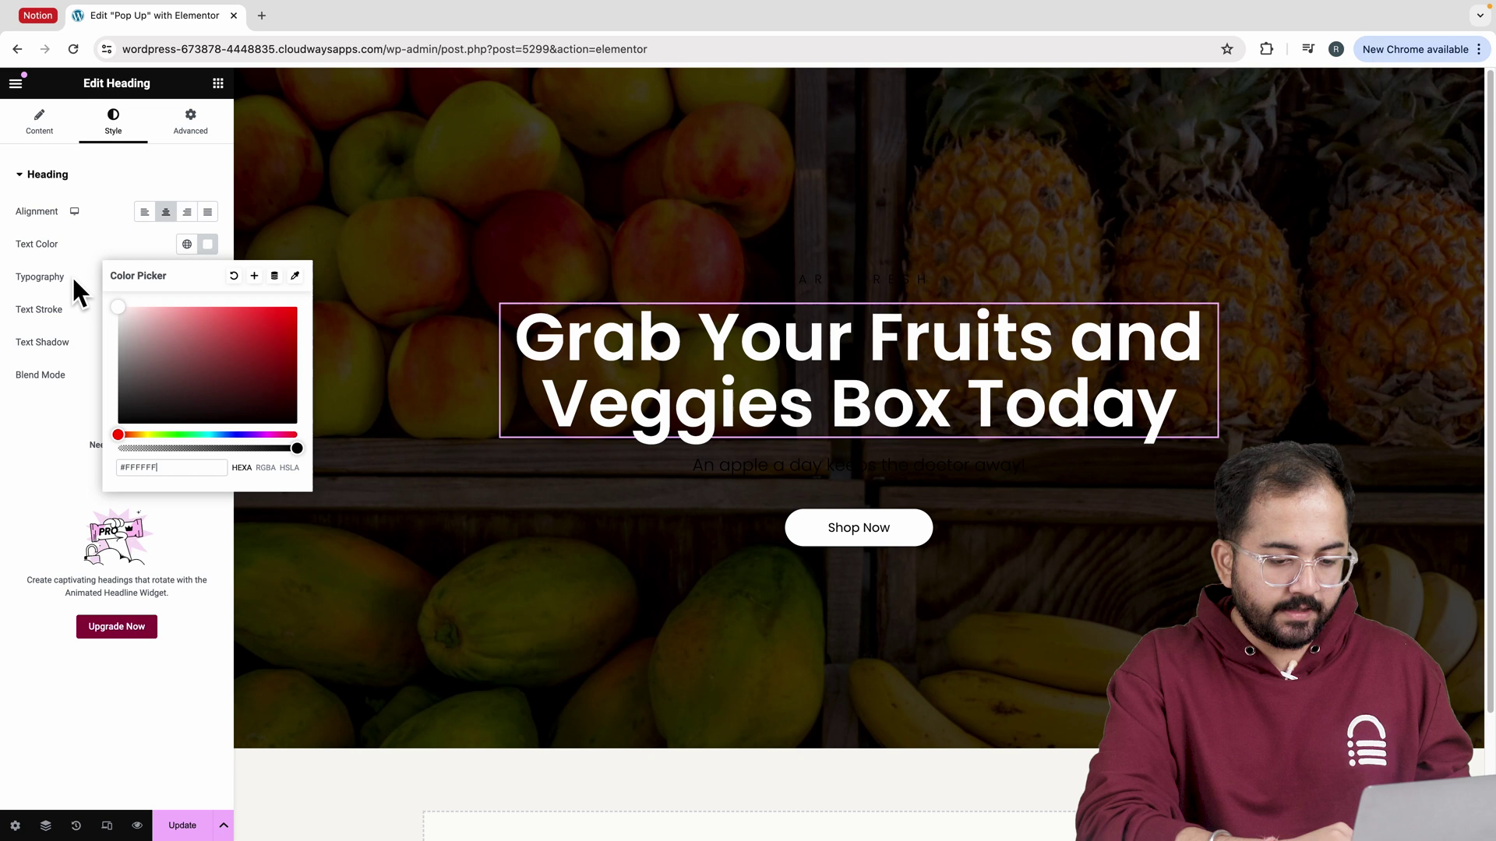
click(72, 274)
click(839, 285)
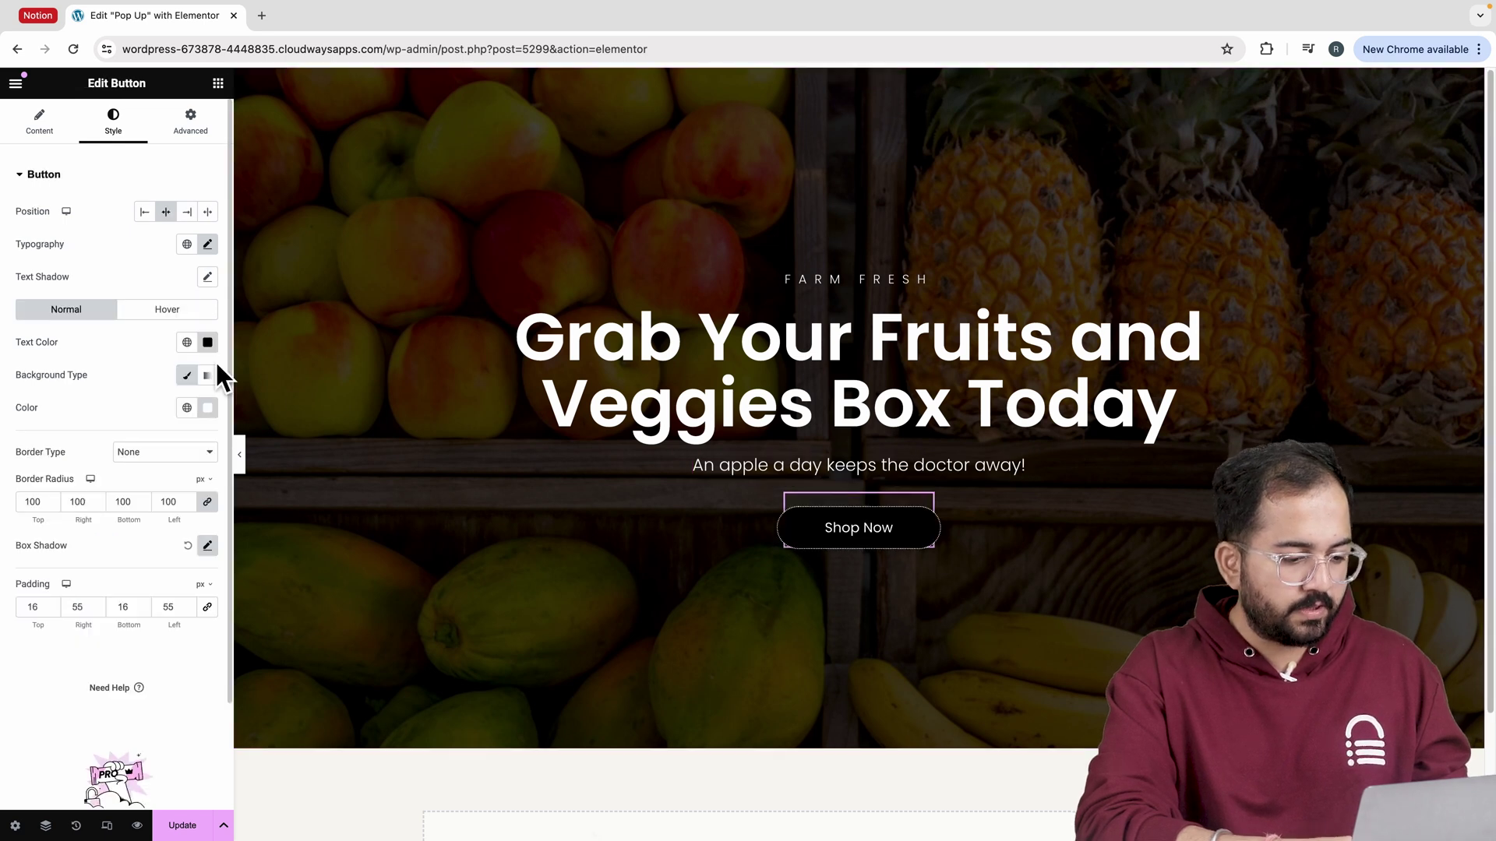
Give the Shop Now button a light green (#D6E675) hover background.
click(171, 315)
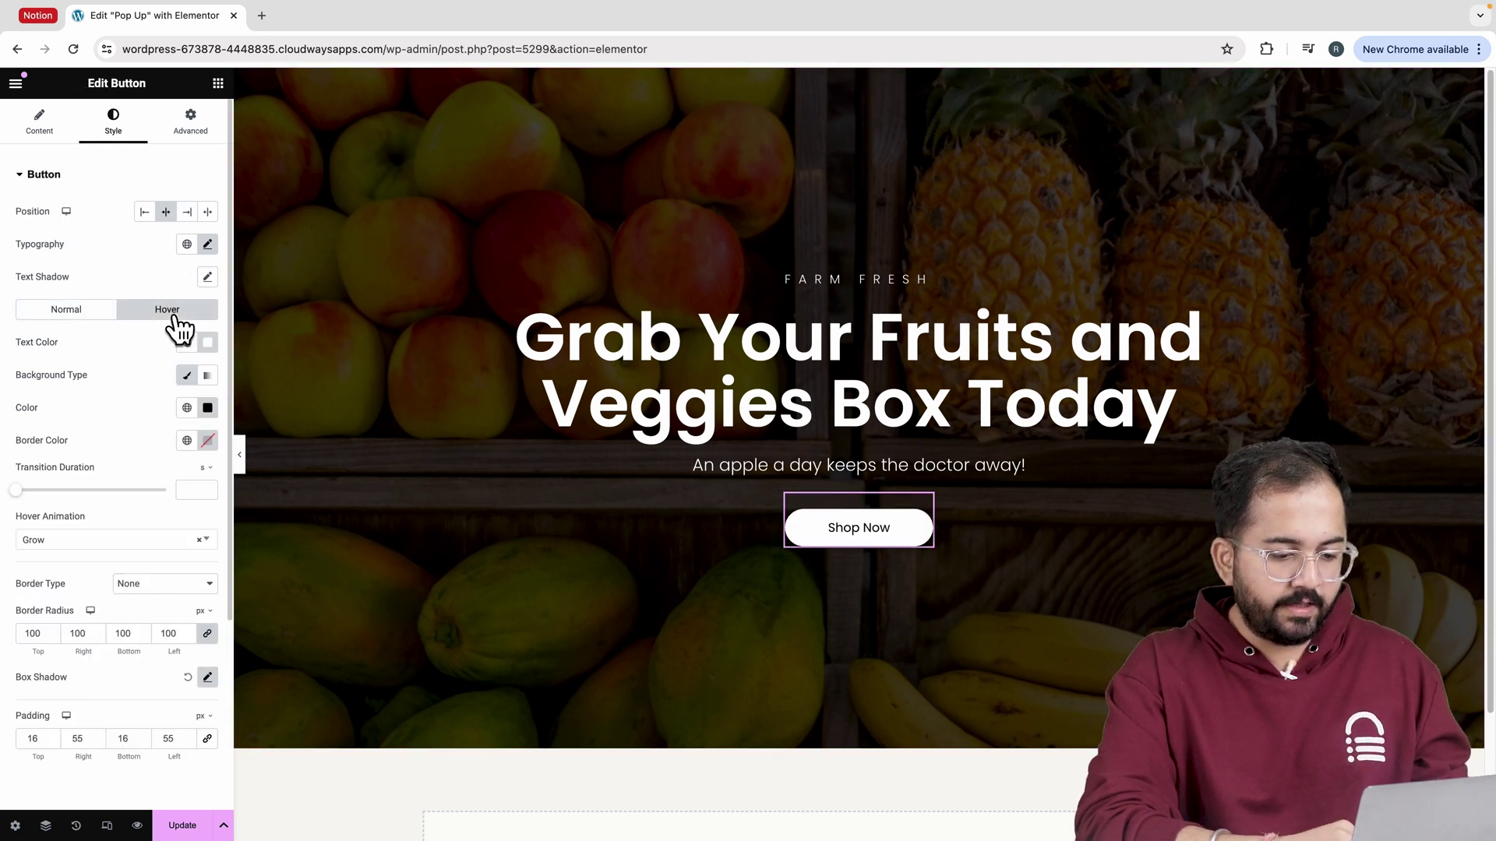
click(208, 409)
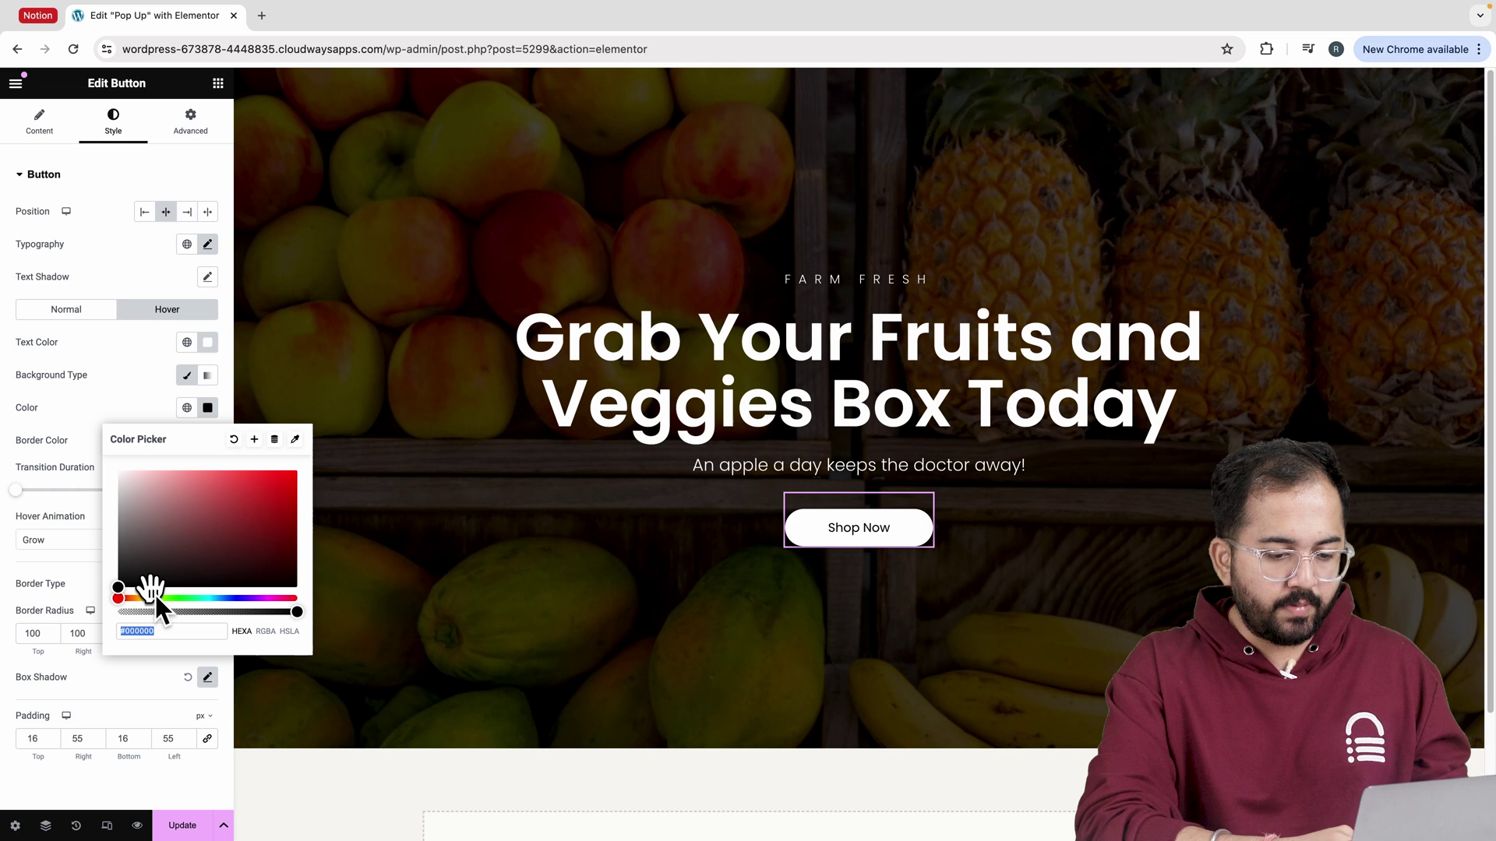
click(152, 599)
click(206, 482)
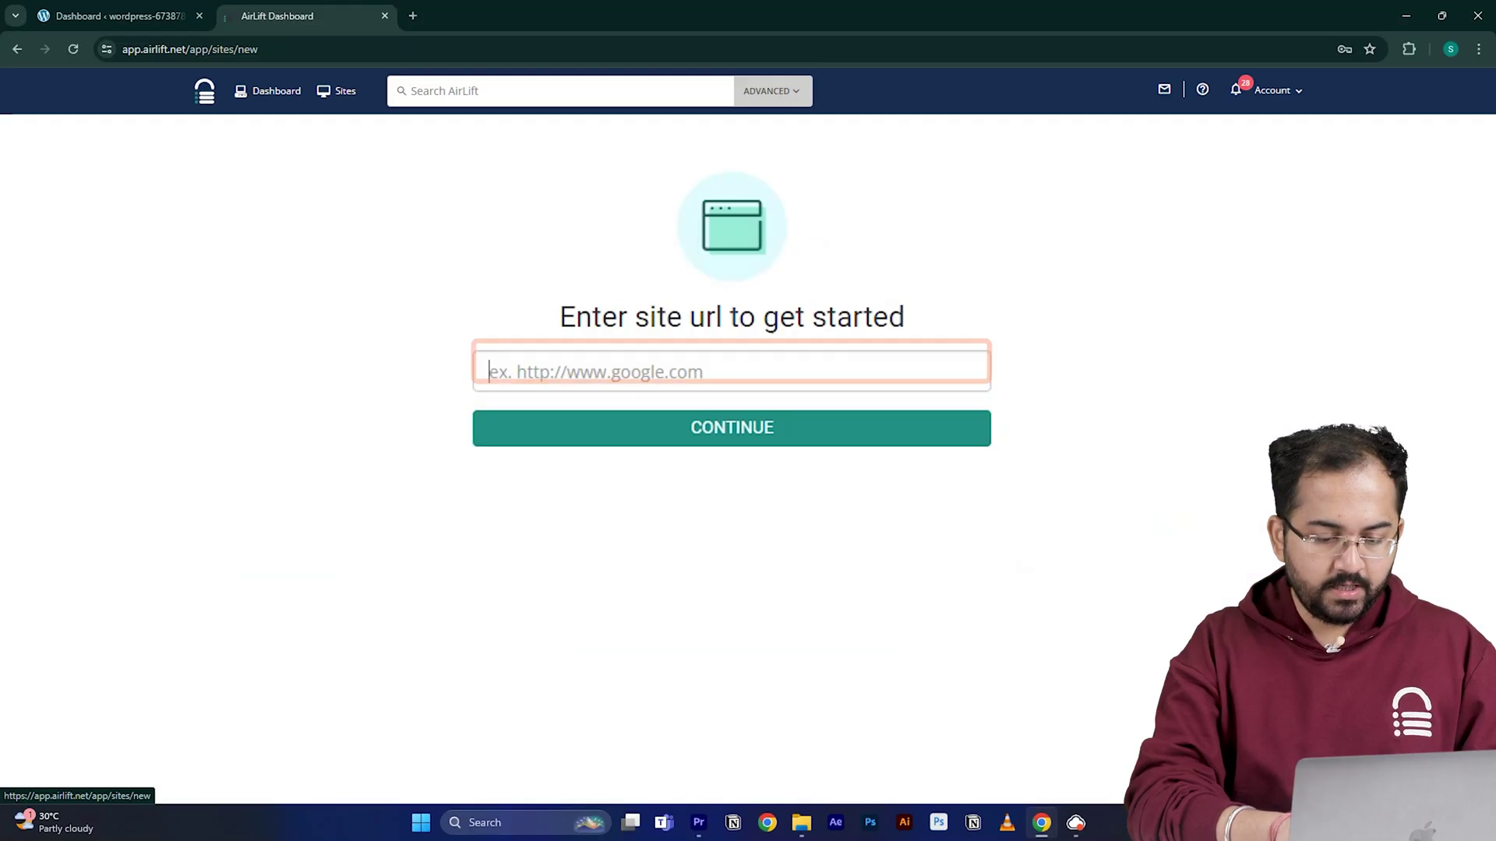
text(https://wordpress-673878-4448699.cloudwaysapps.com/)
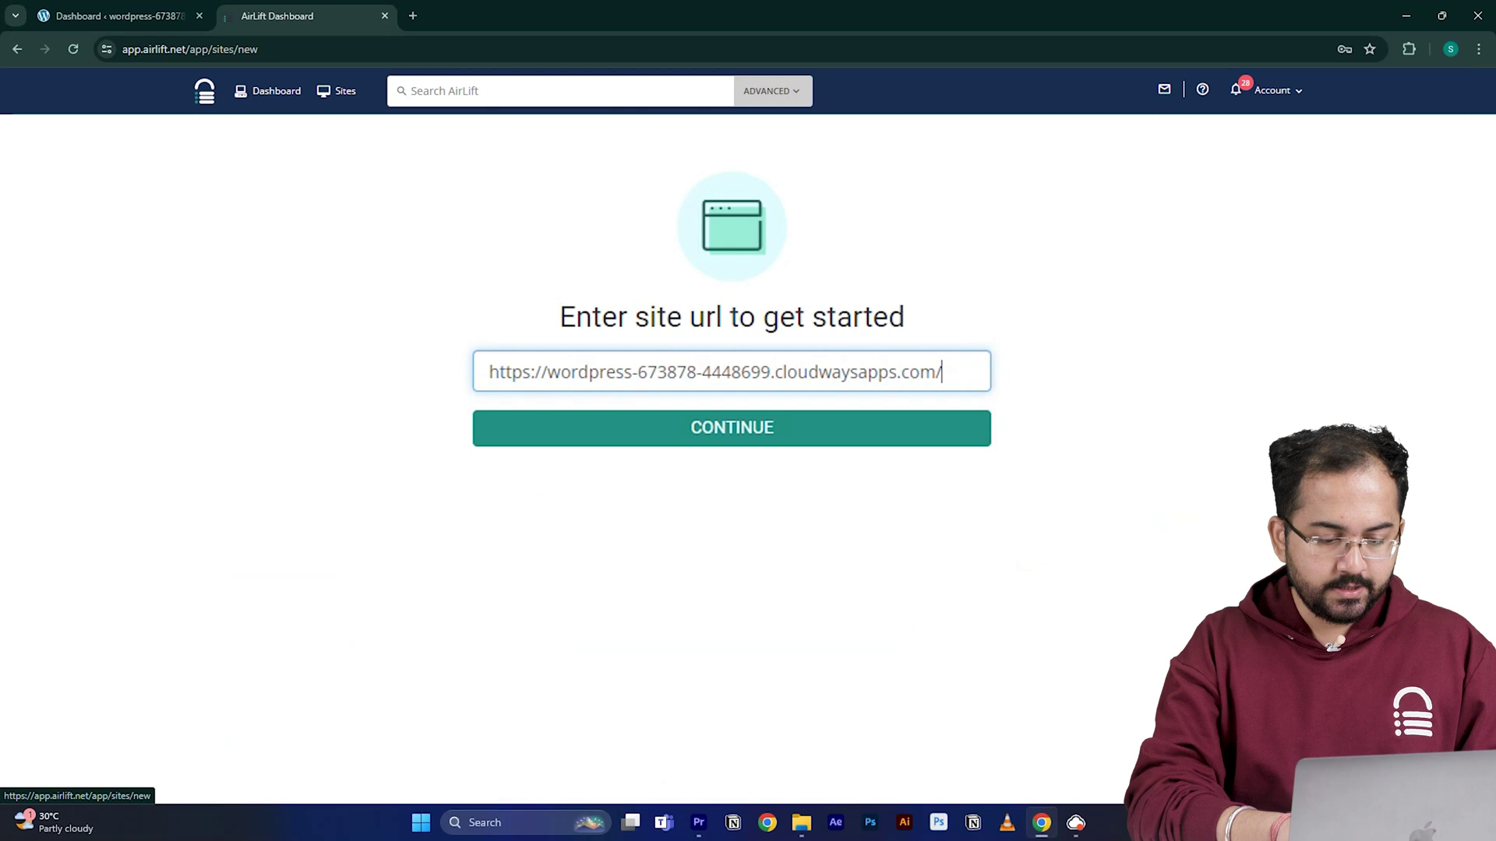
click(618, 434)
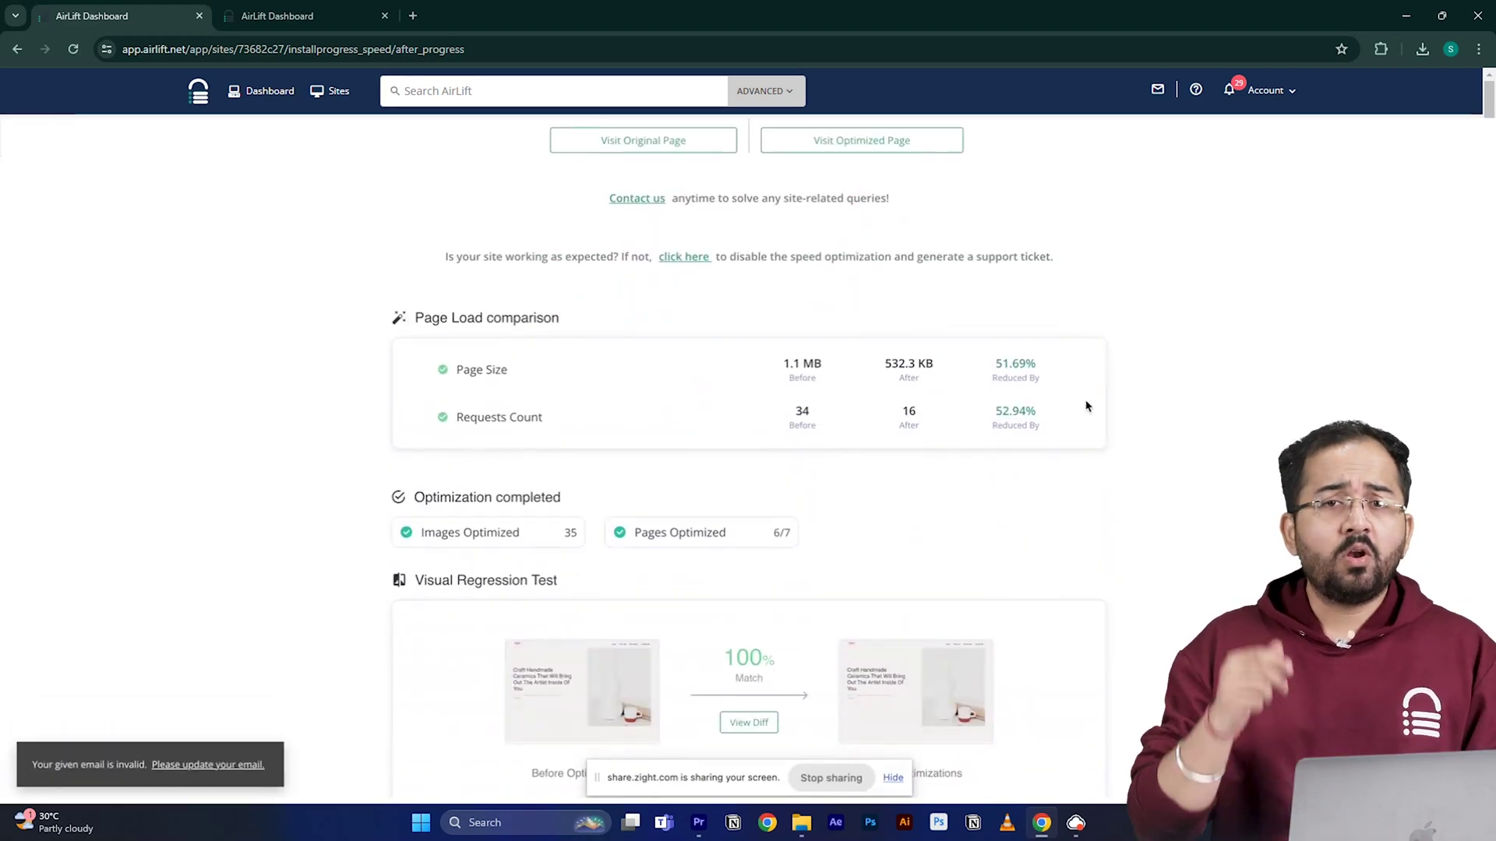
scroll(1086, 404, down, 1)
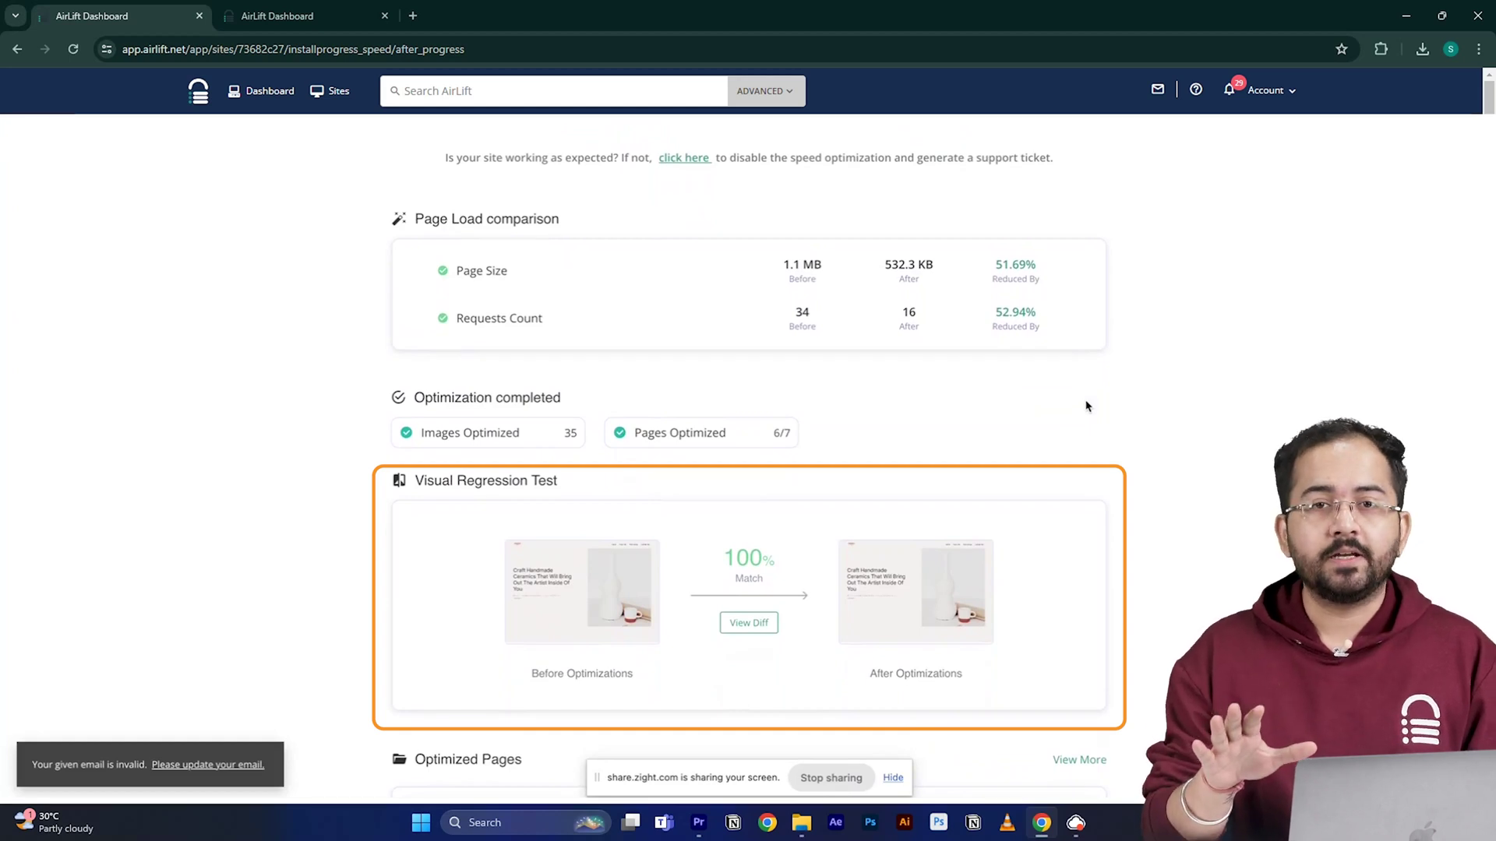
scroll(1088, 406, up, 5)
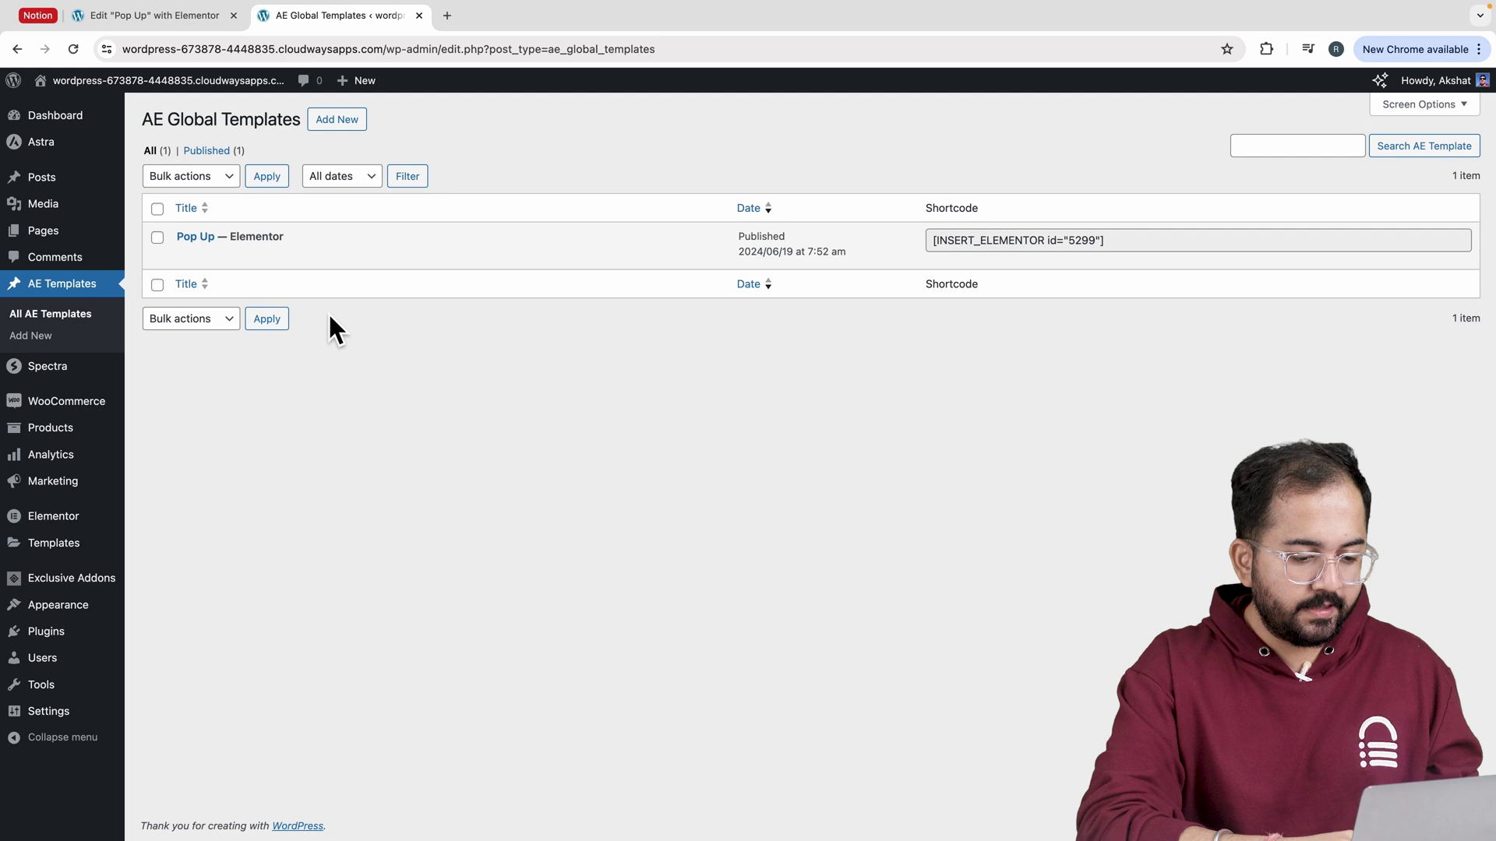
Add a new container below the Shop Now section and place a Modal Popup widget in it.
mouse_move(95, 239)
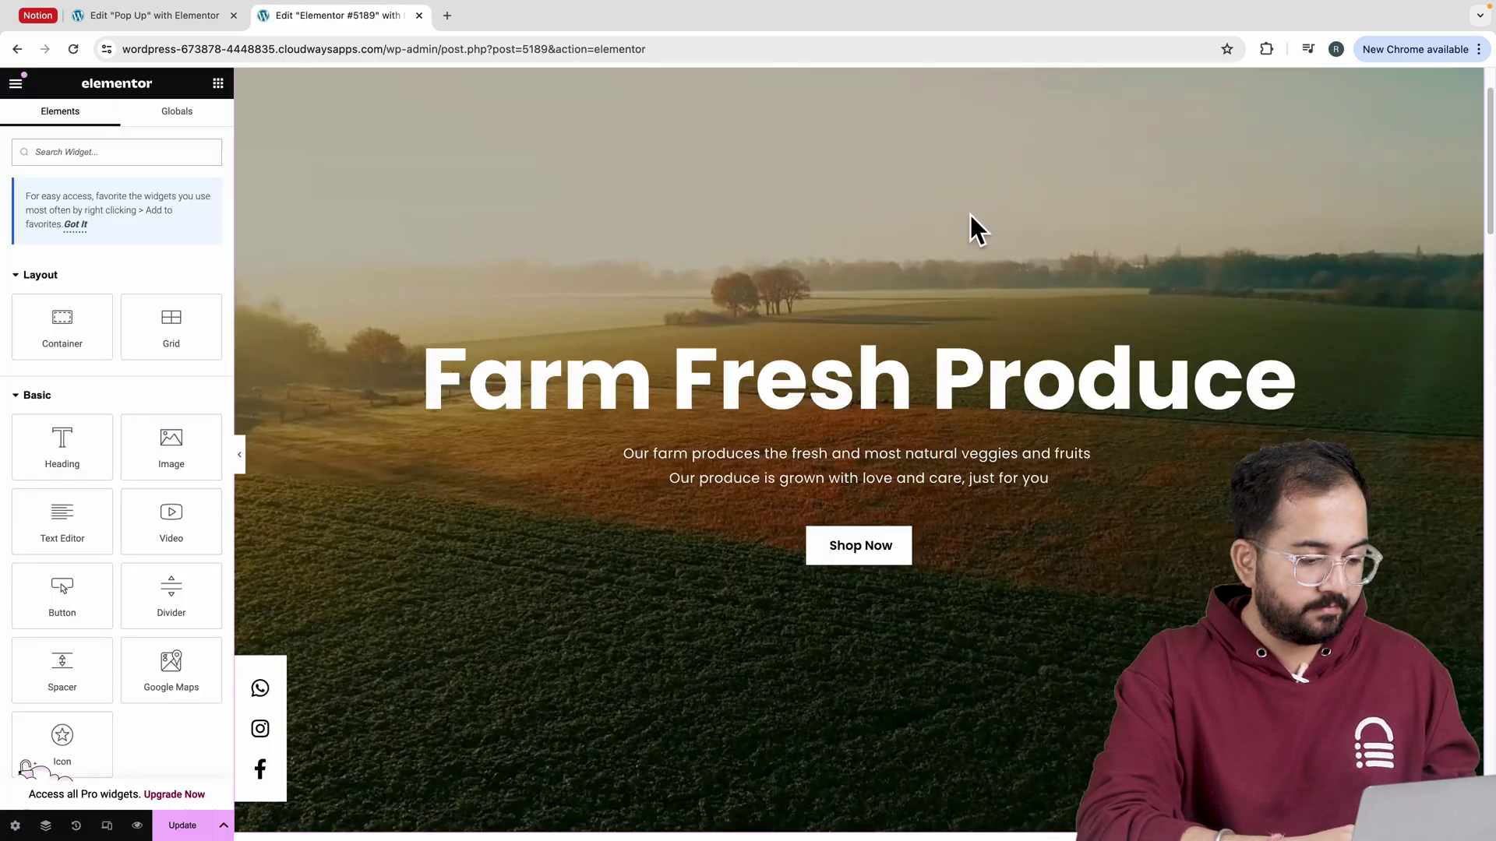
right_click(877, 608)
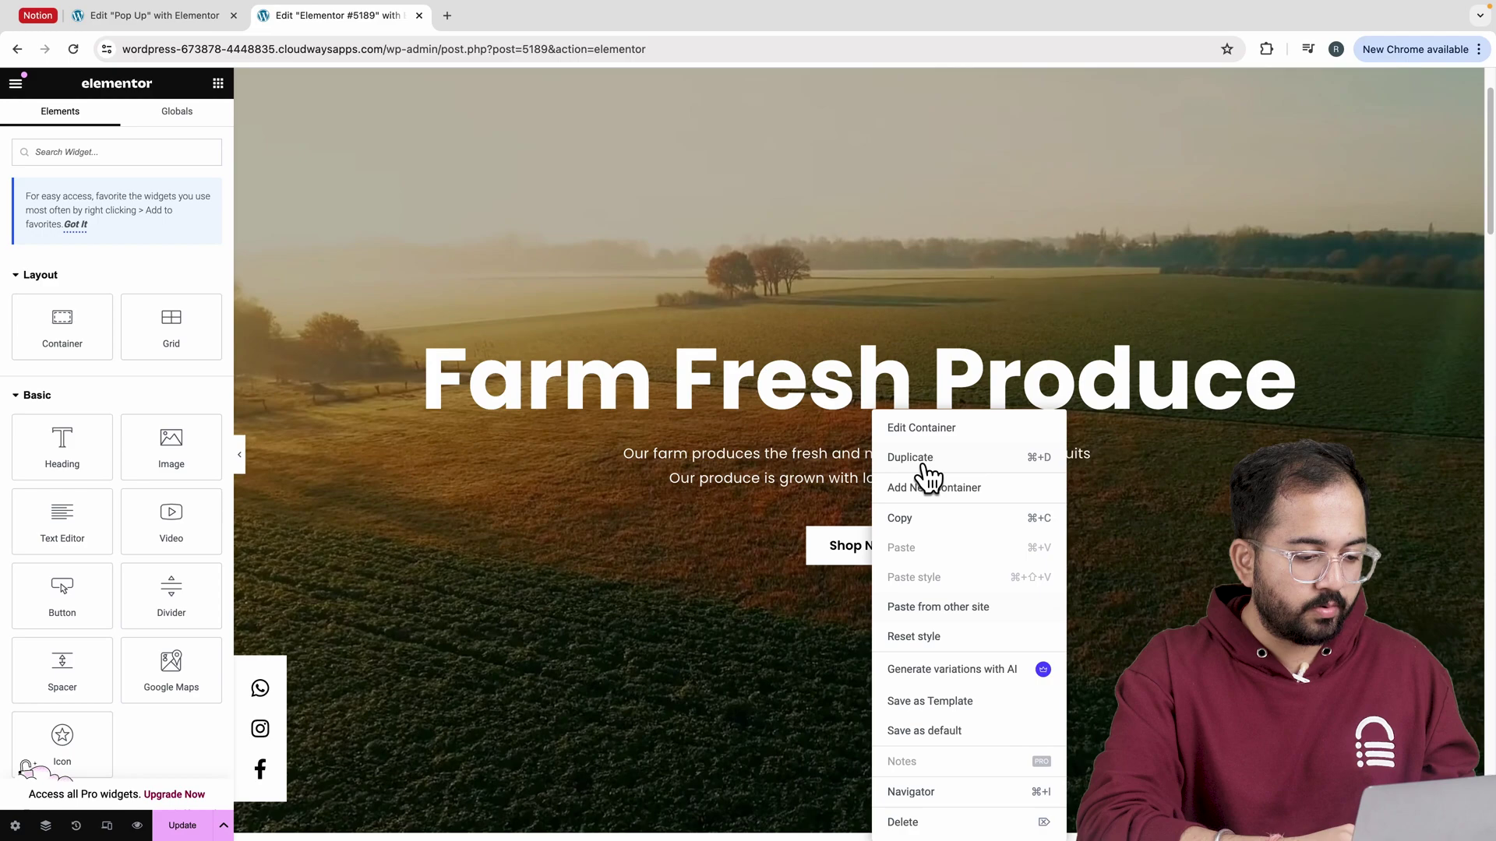
click(928, 487)
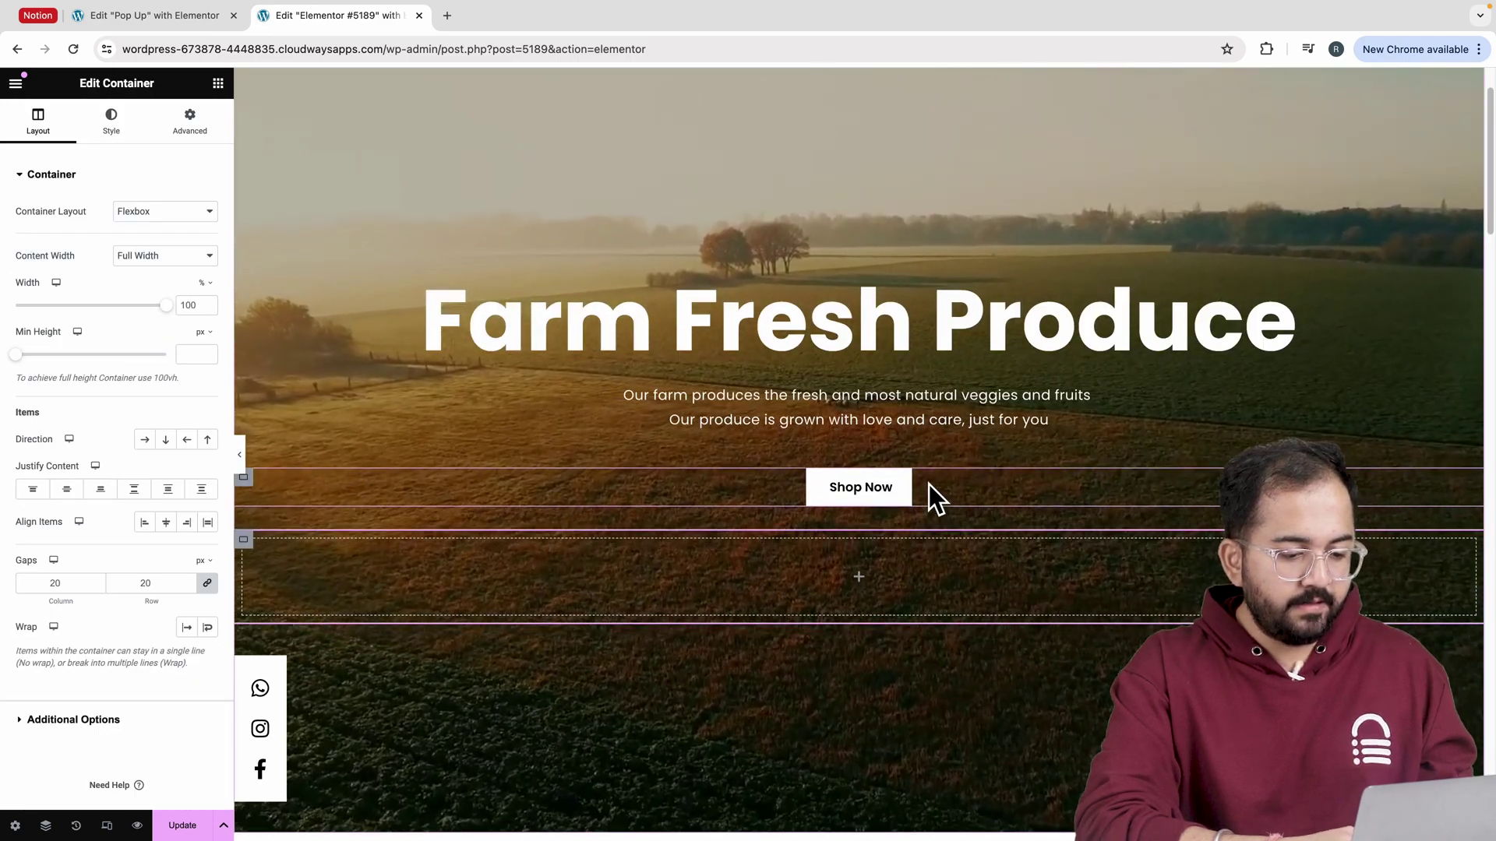
click(218, 83)
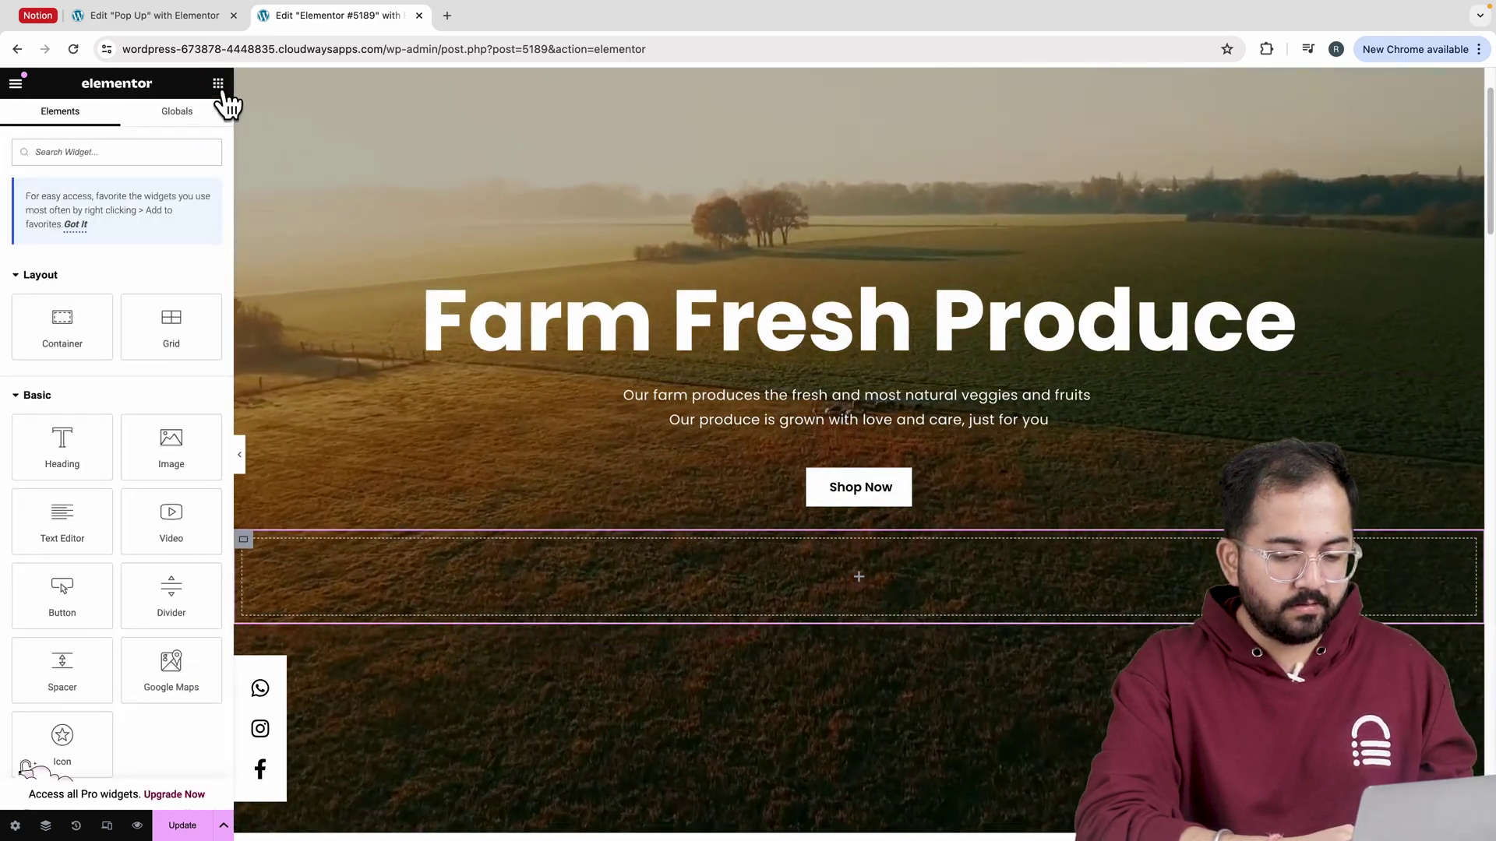
click(161, 155)
text(moda)
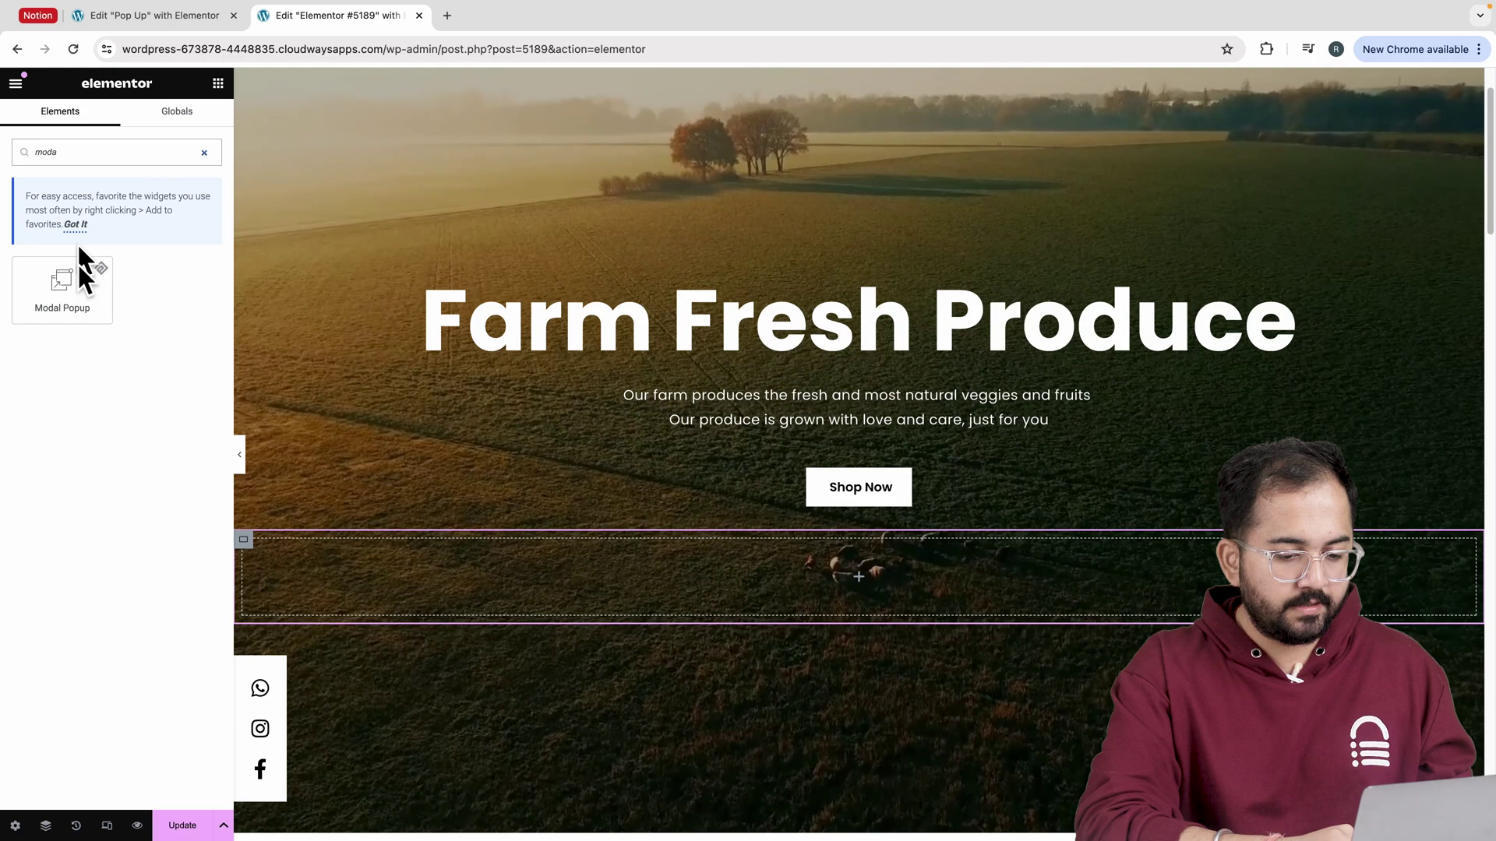
drag(73, 291, 451, 576)
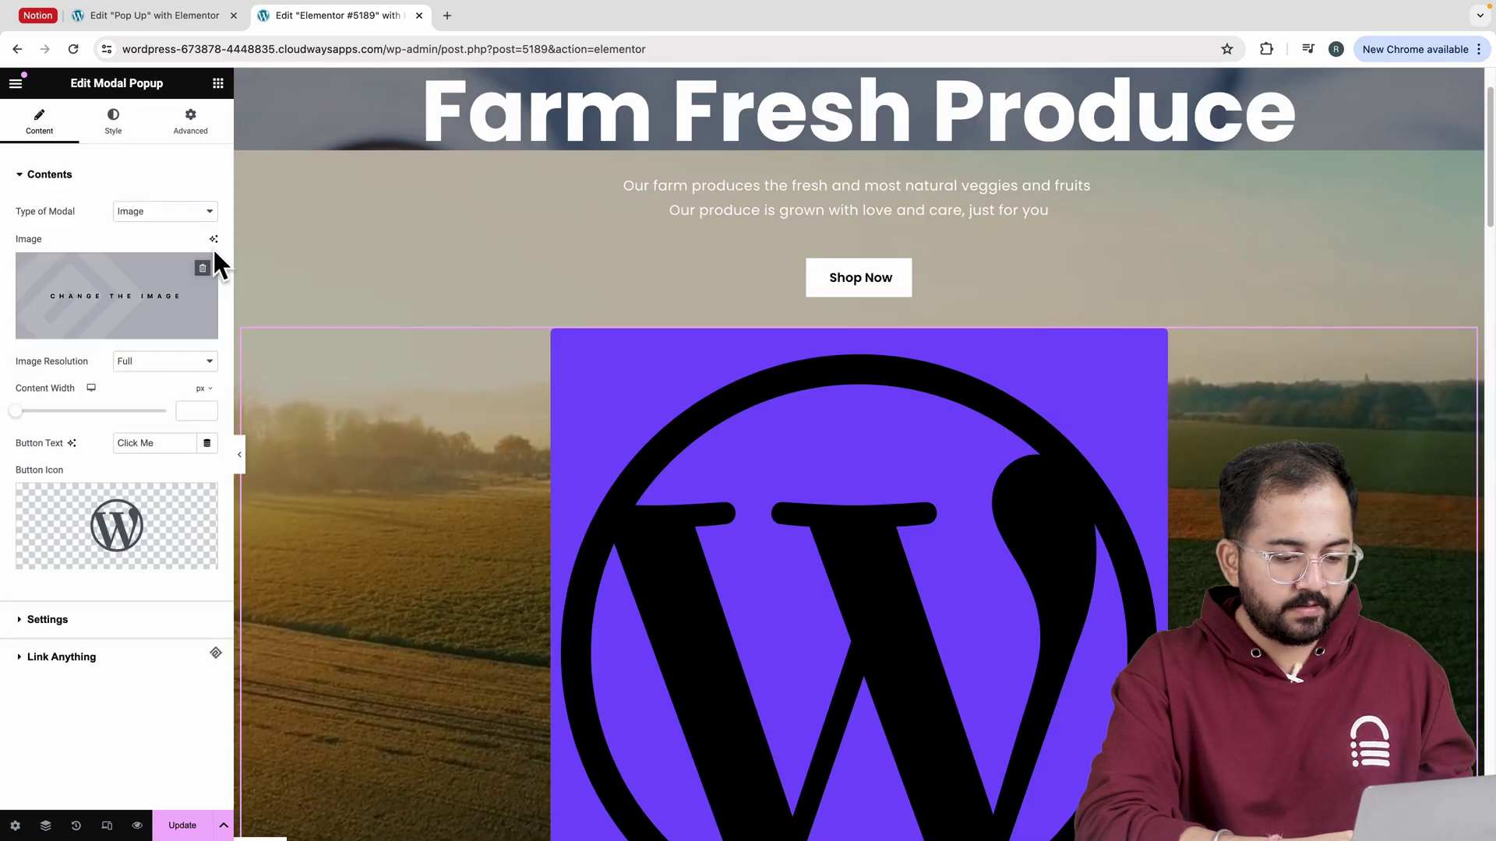
Remove the Modal Popup's default image and button icon.
click(206, 273)
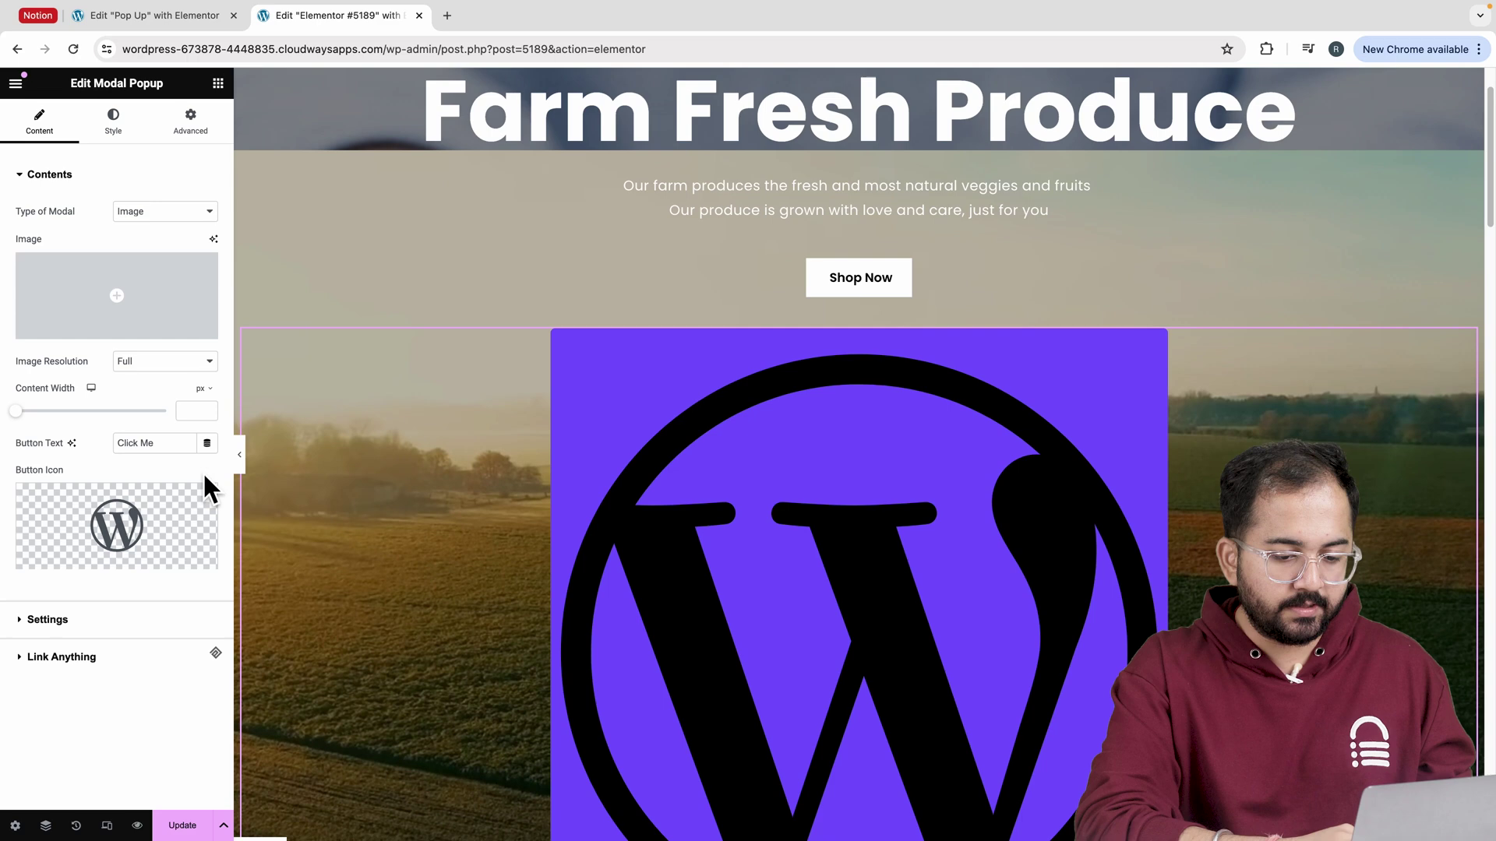
click(203, 506)
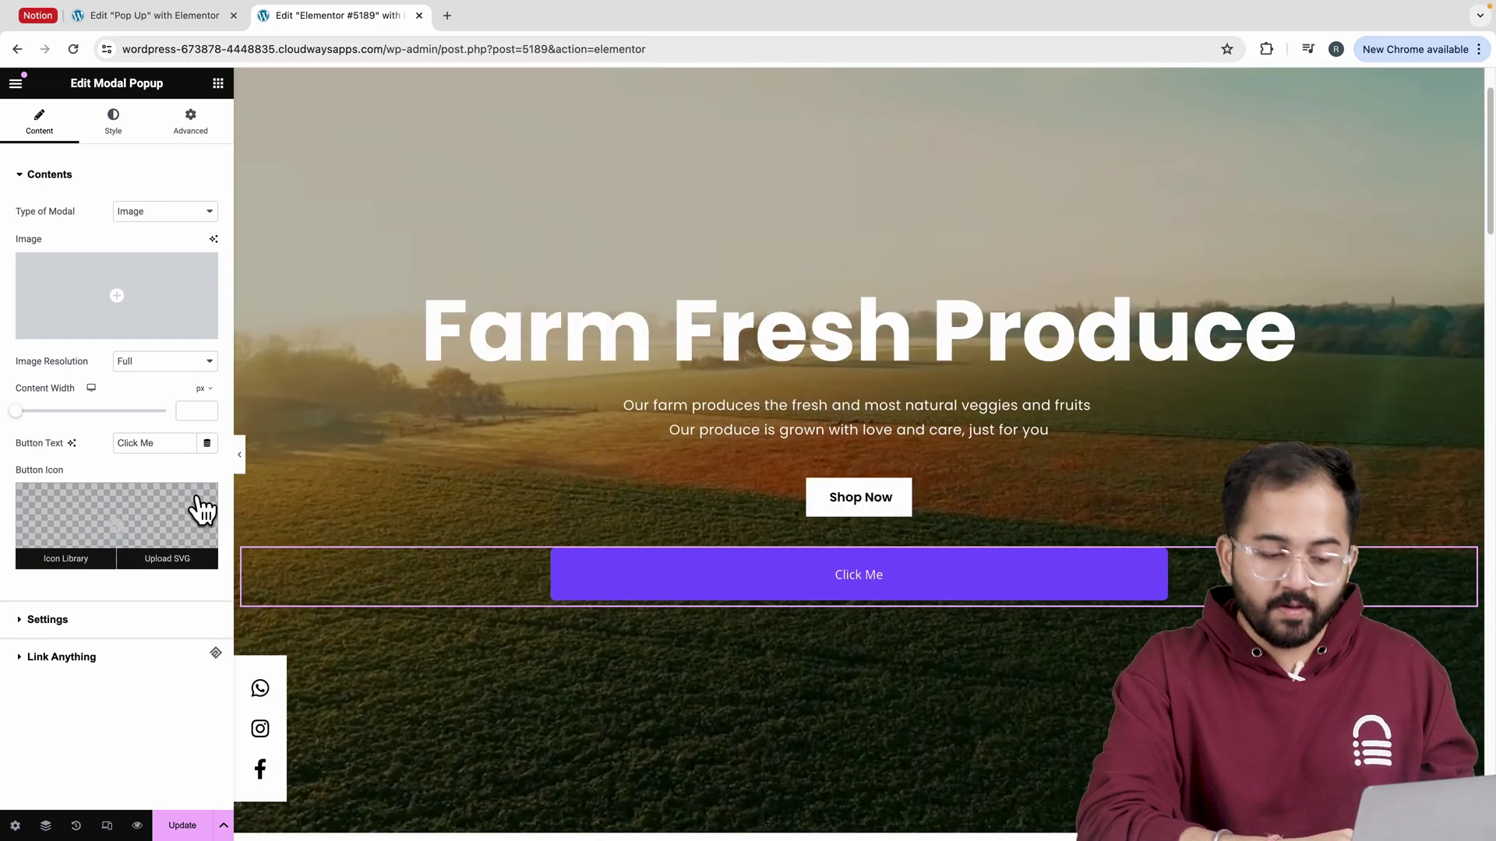
click(156, 214)
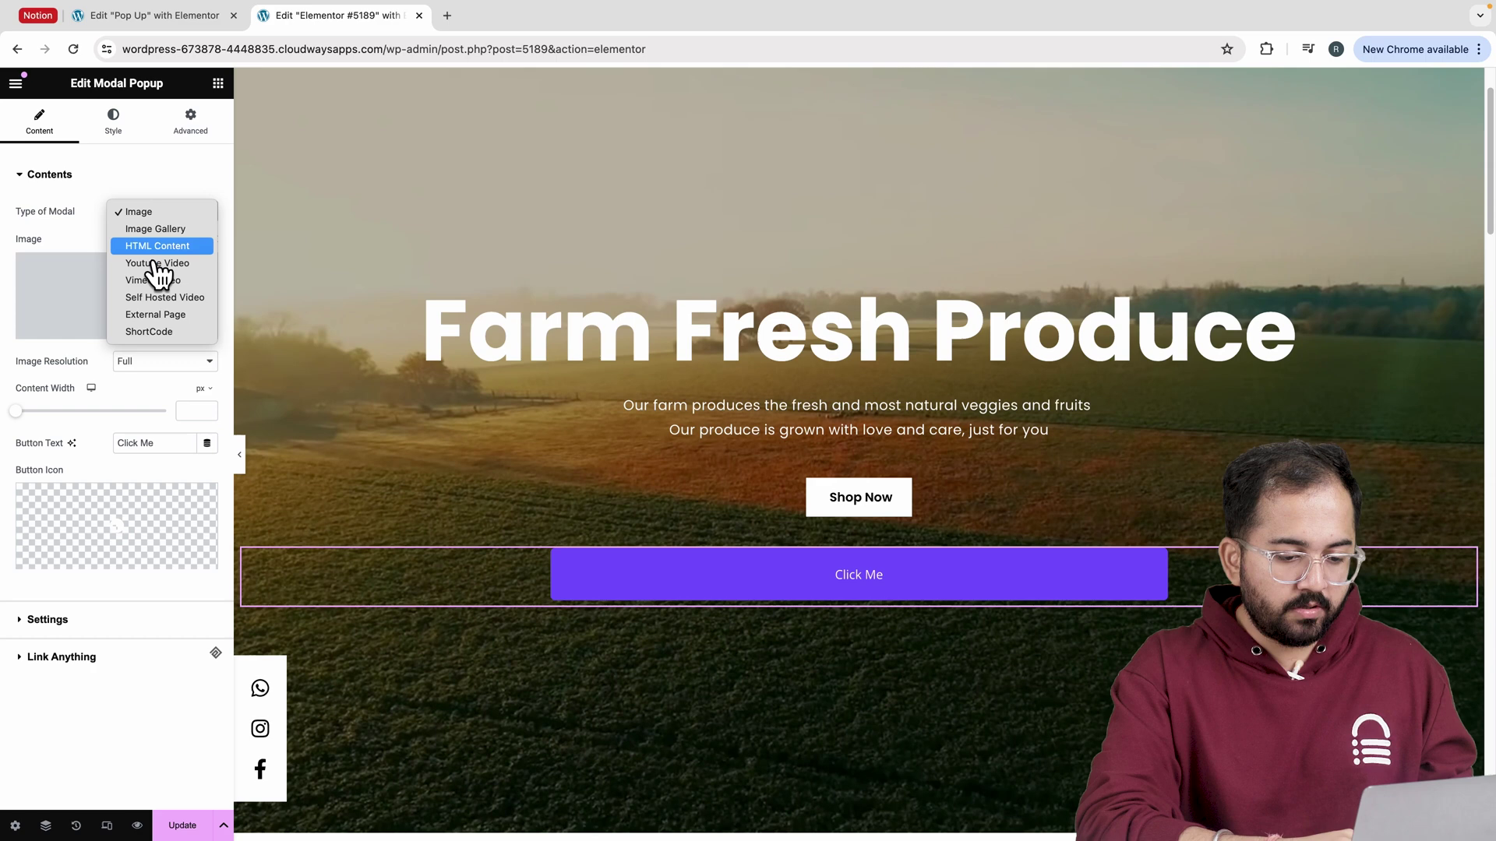
Switch the modal type to ShortCode and paste in the Pop Up template's shortcode.
click(152, 331)
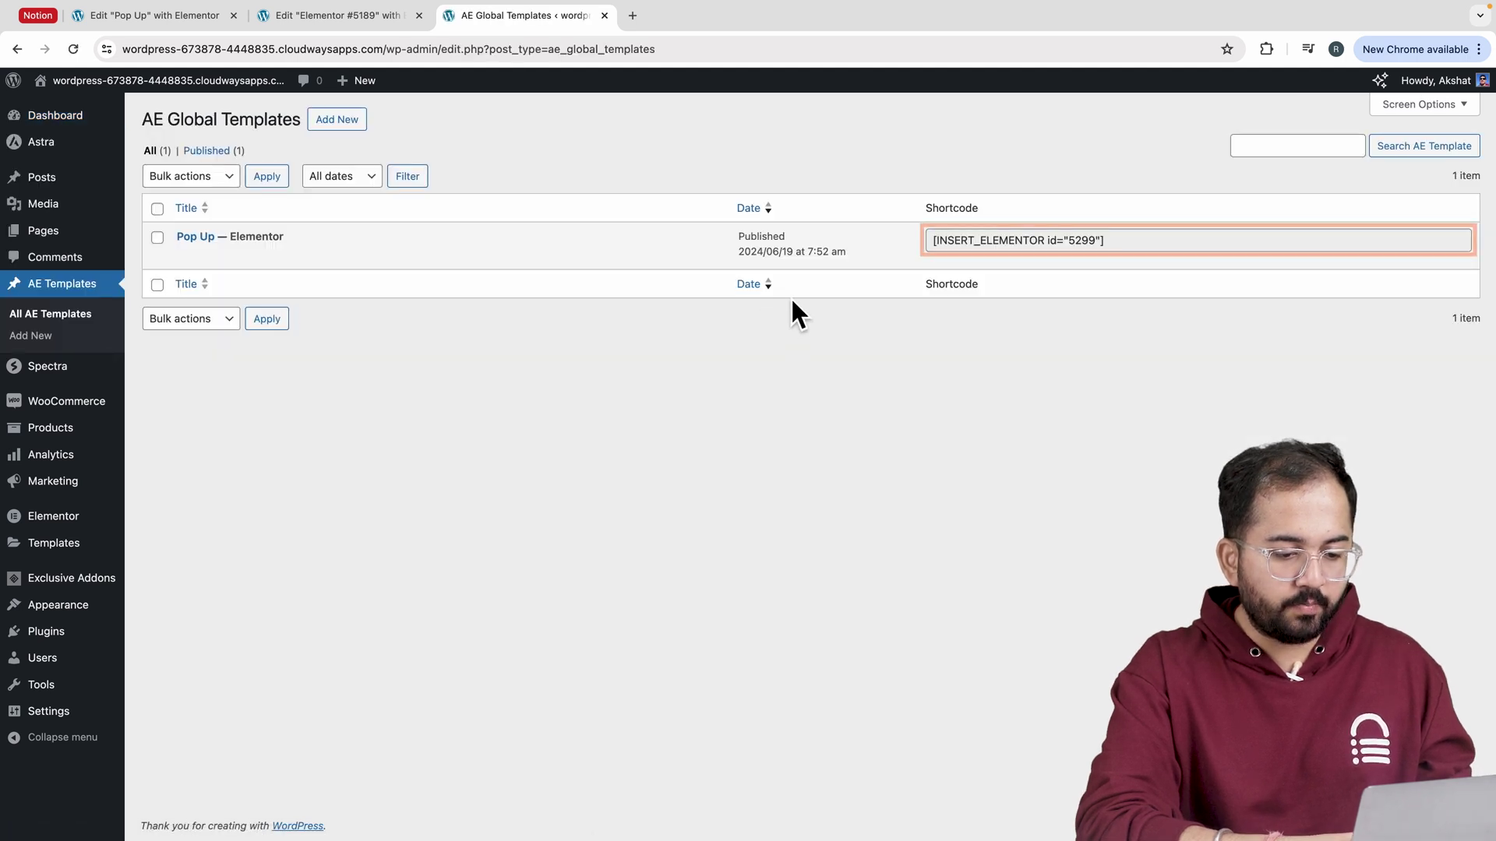
right_click(974, 246)
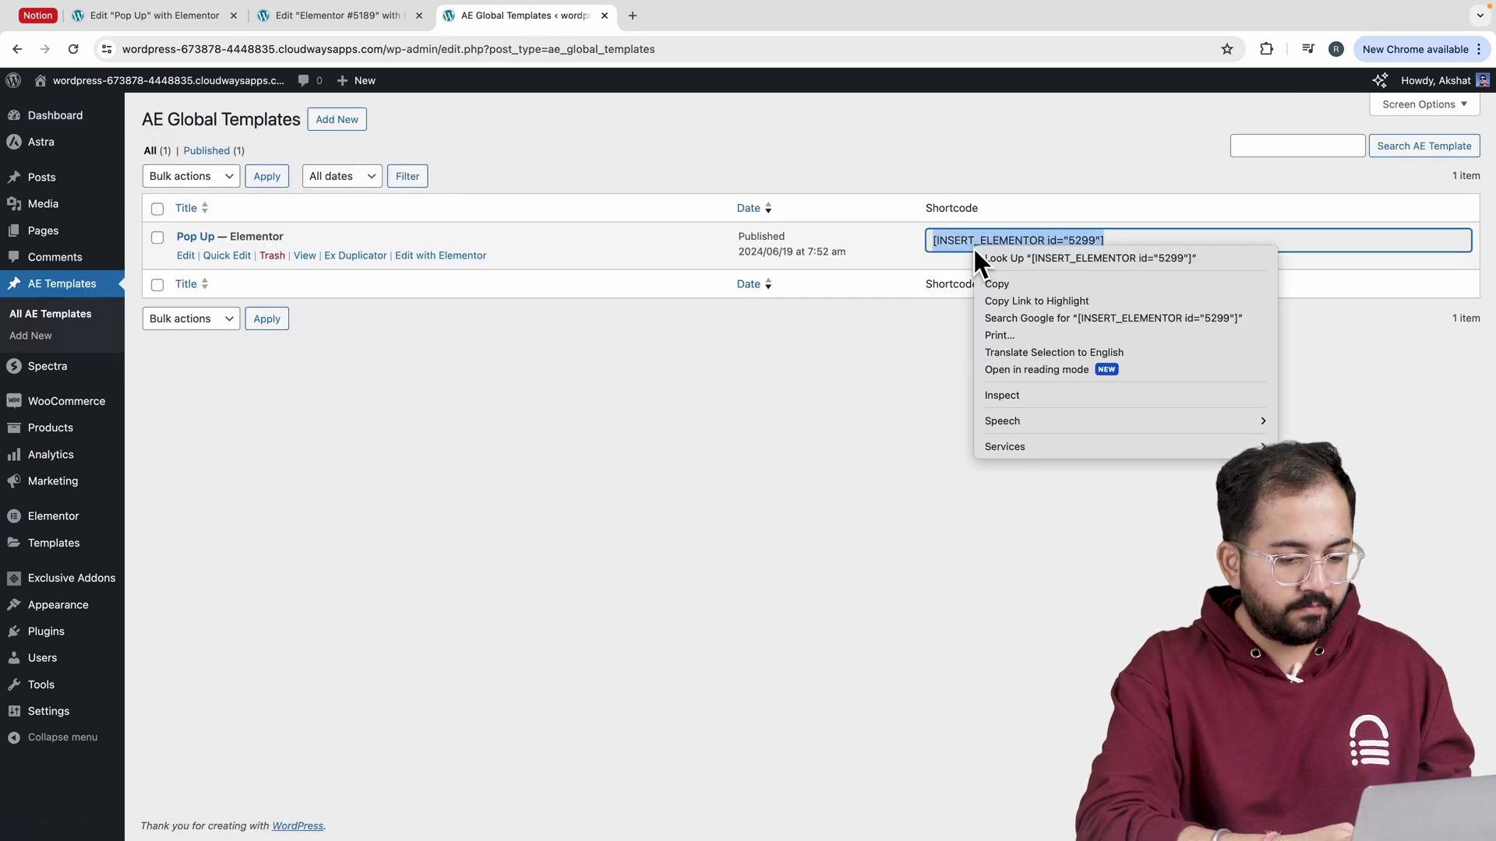
click(989, 285)
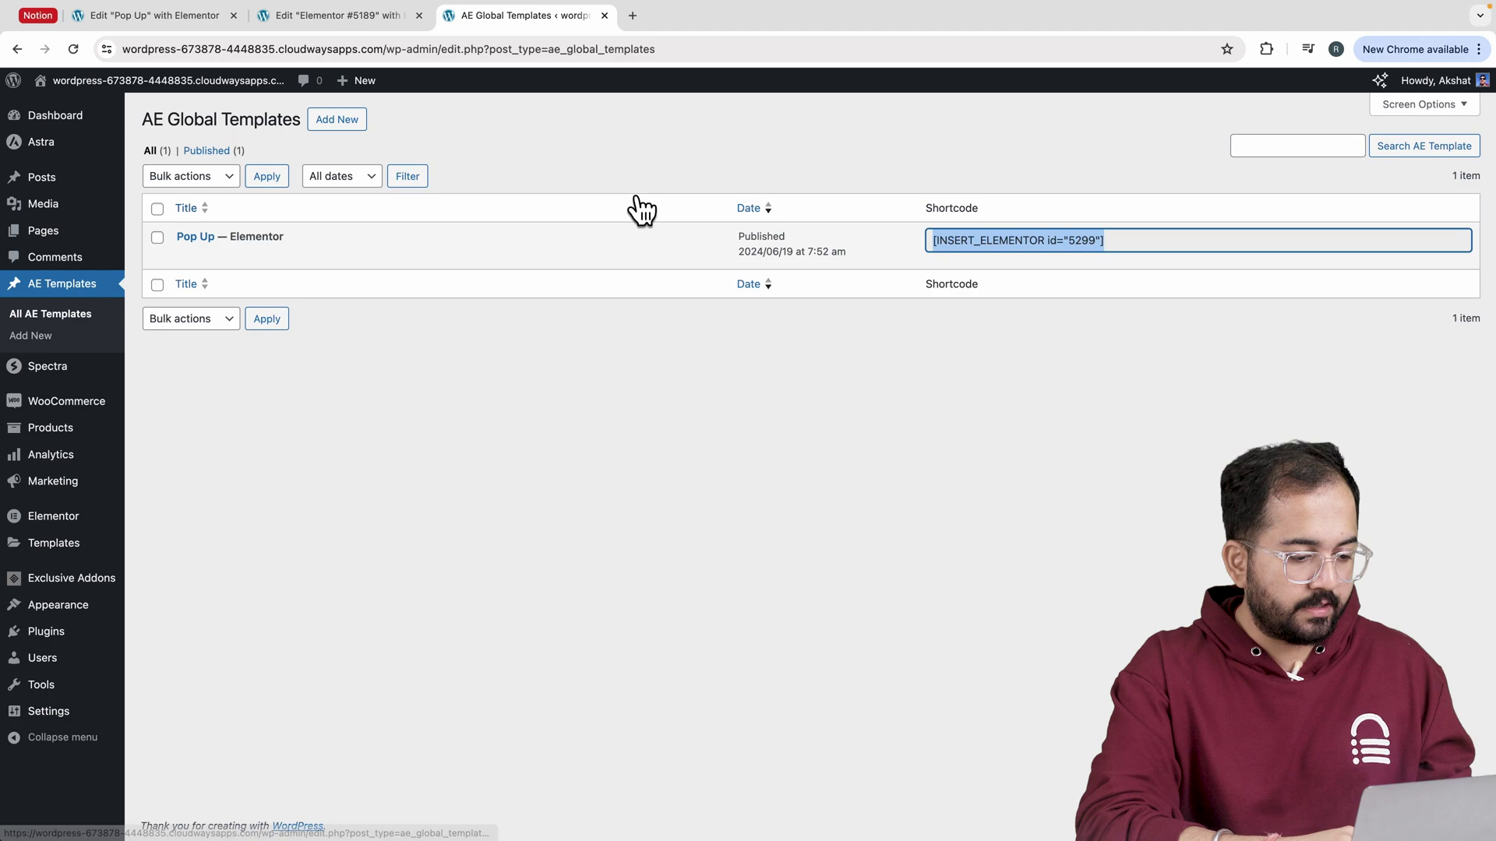
click(385, 20)
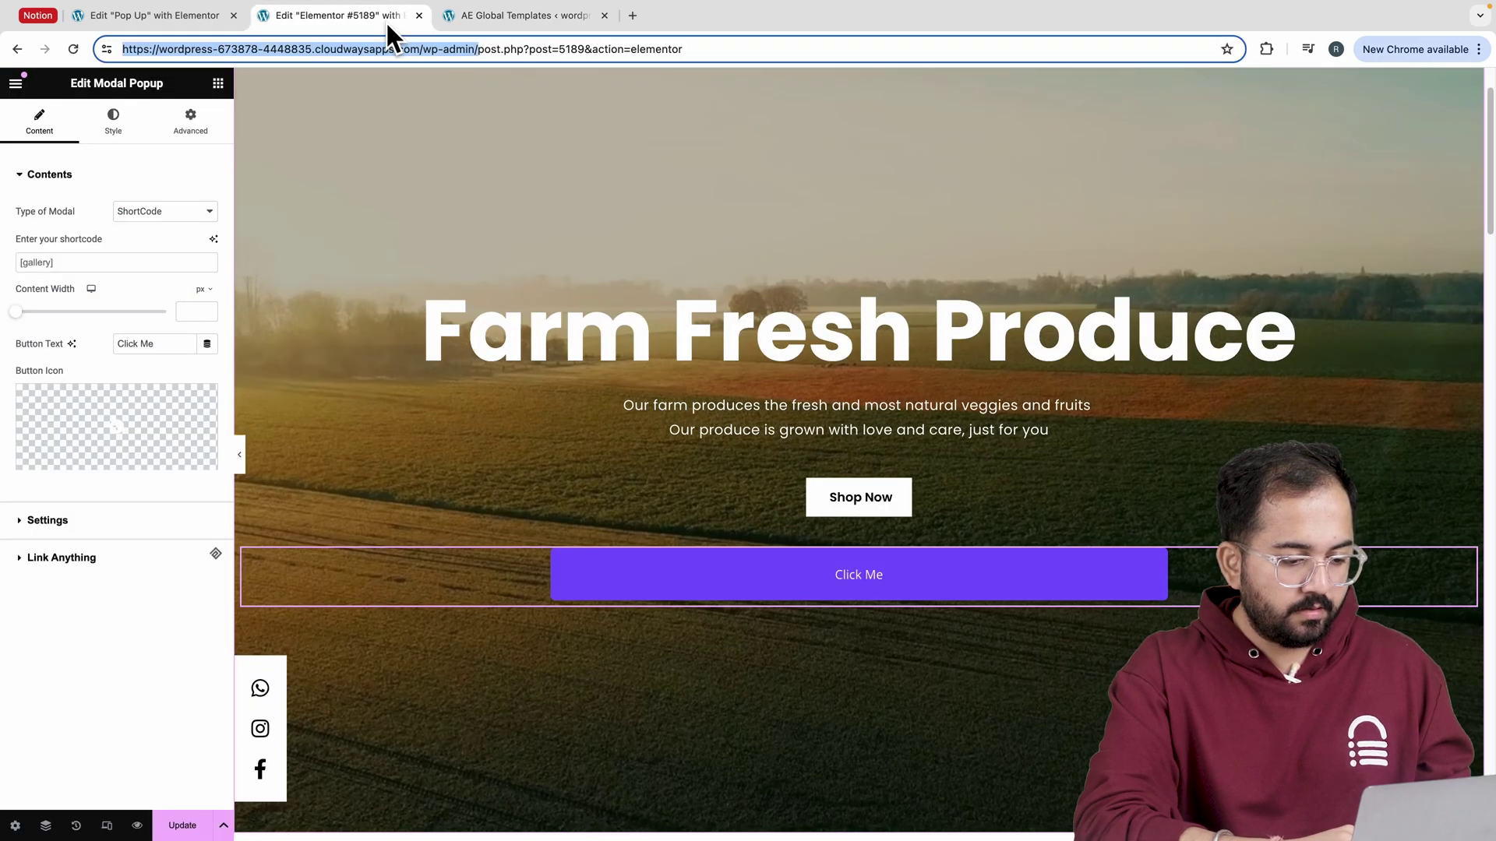
right_click(129, 254)
click(166, 361)
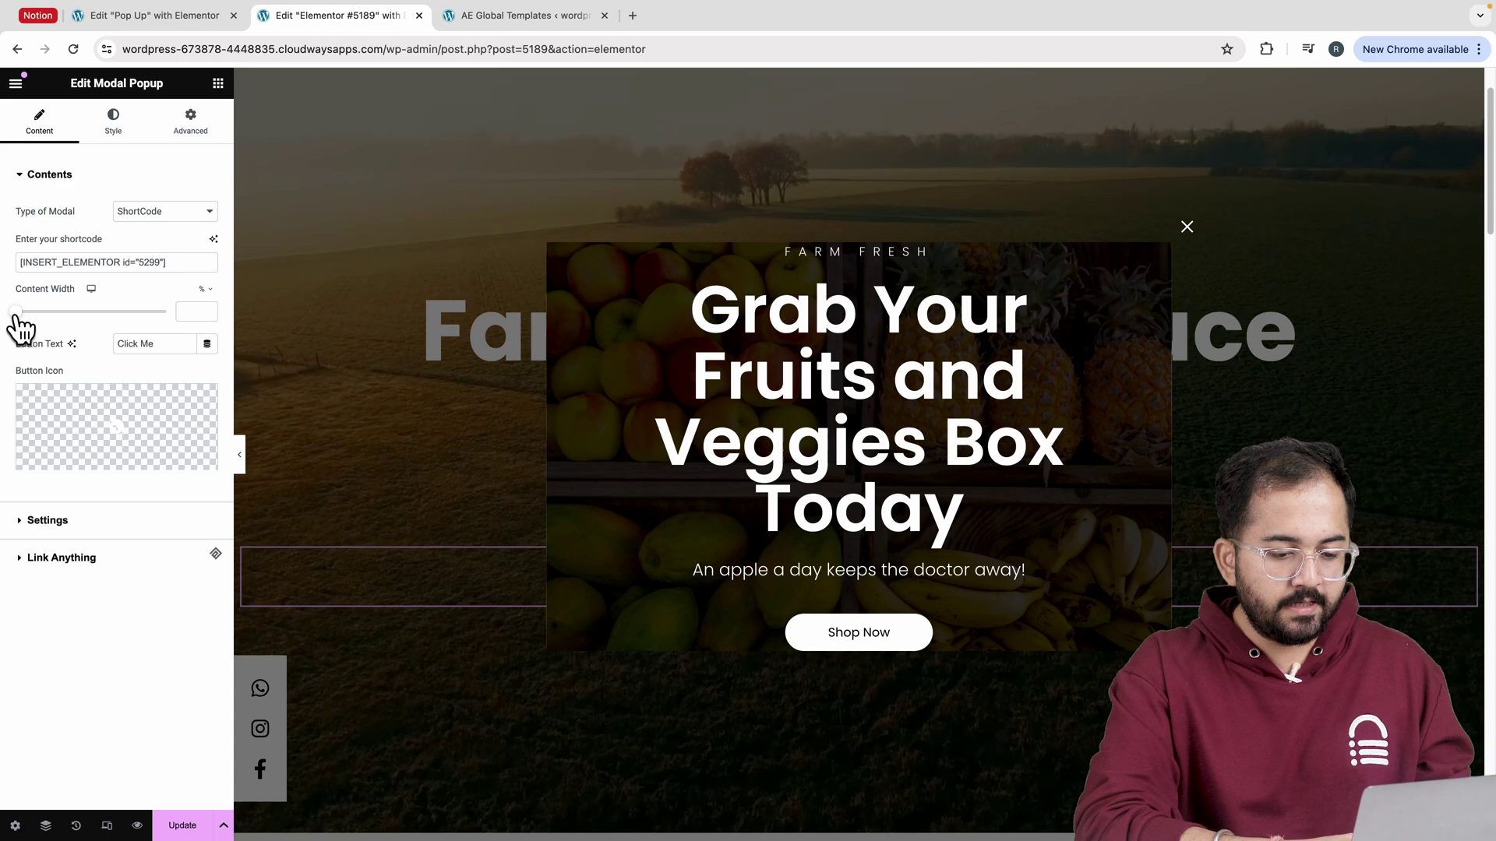
Set the popup content width to 70%.
drag(27, 320, 117, 323)
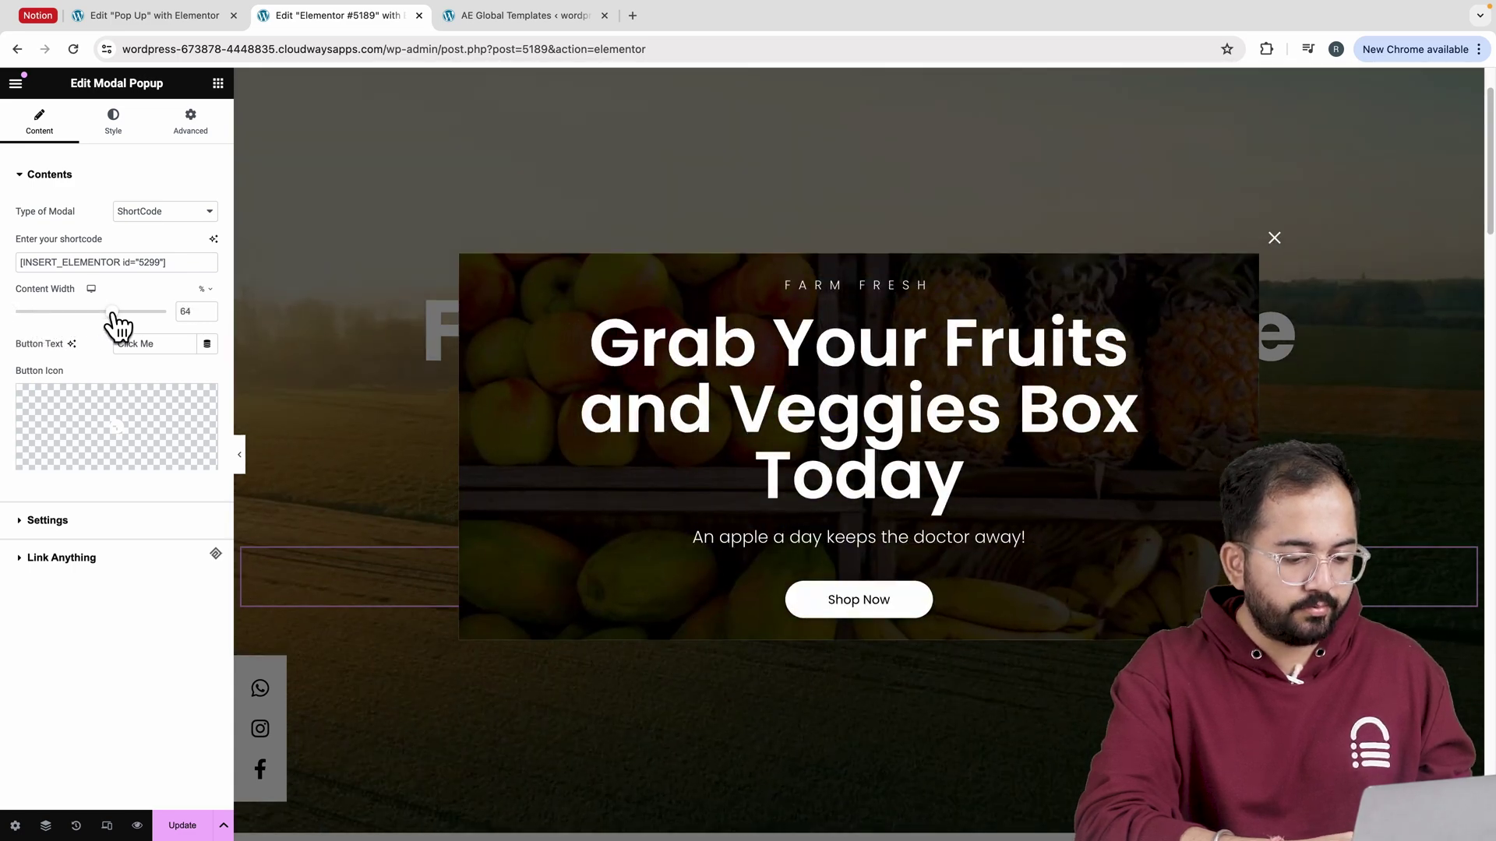
click(209, 309)
click(209, 310)
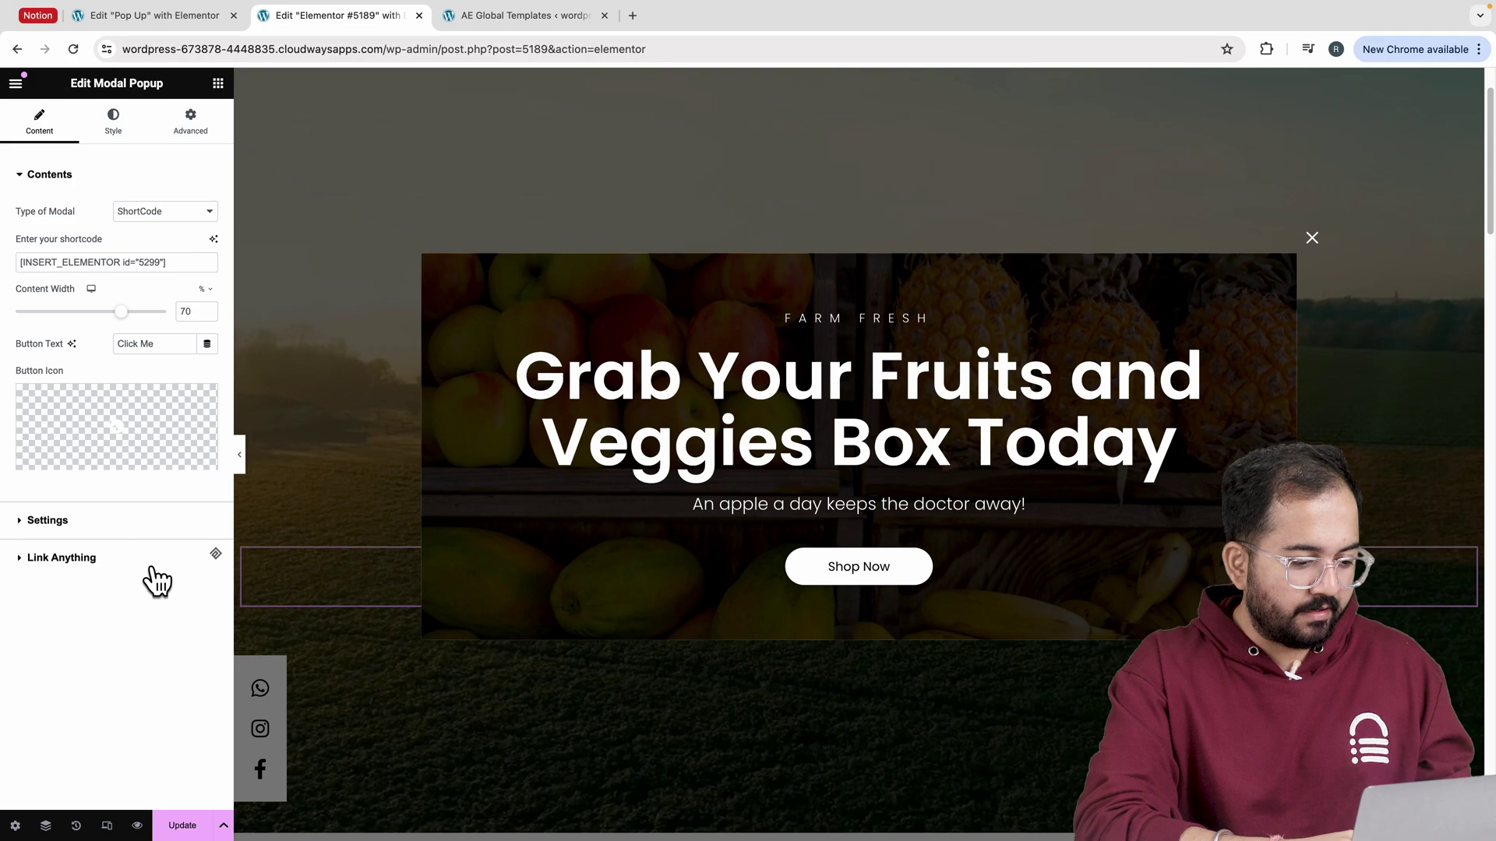
click(349, 508)
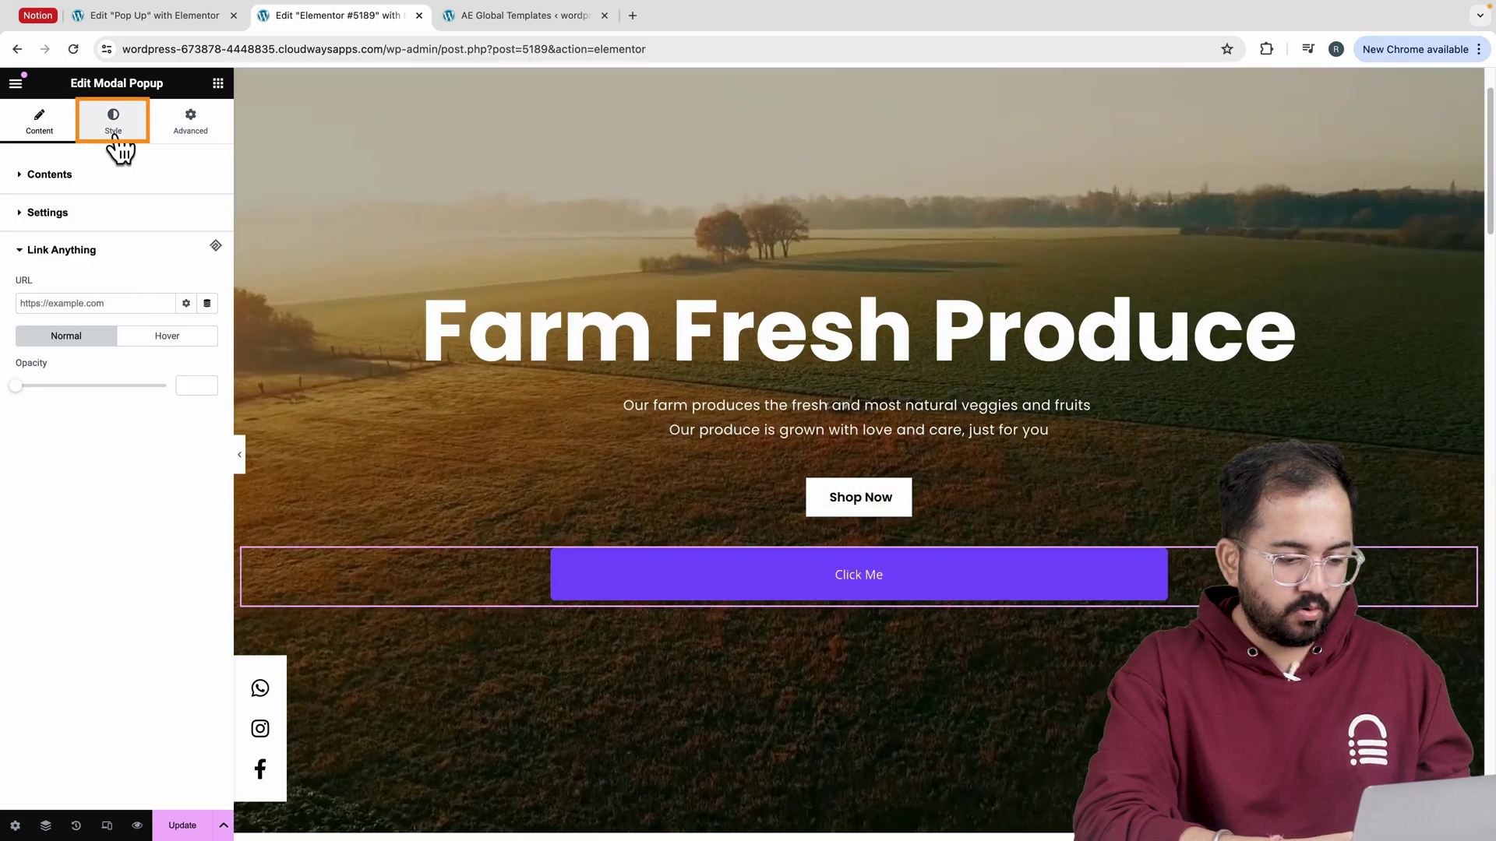
Shrink the Click Me button to 10% width.
click(114, 128)
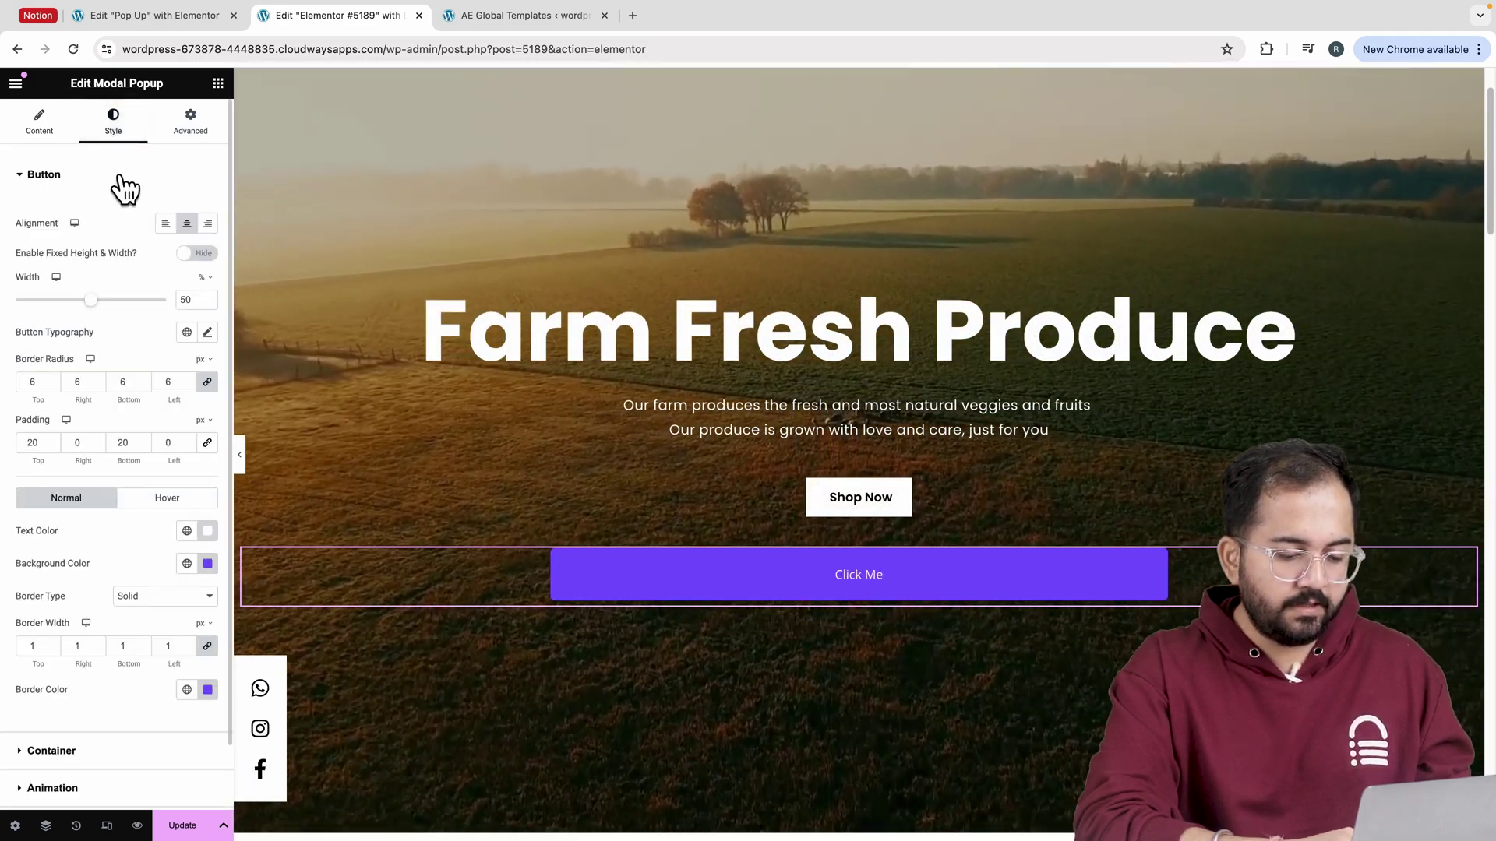
drag(91, 300, 30, 301)
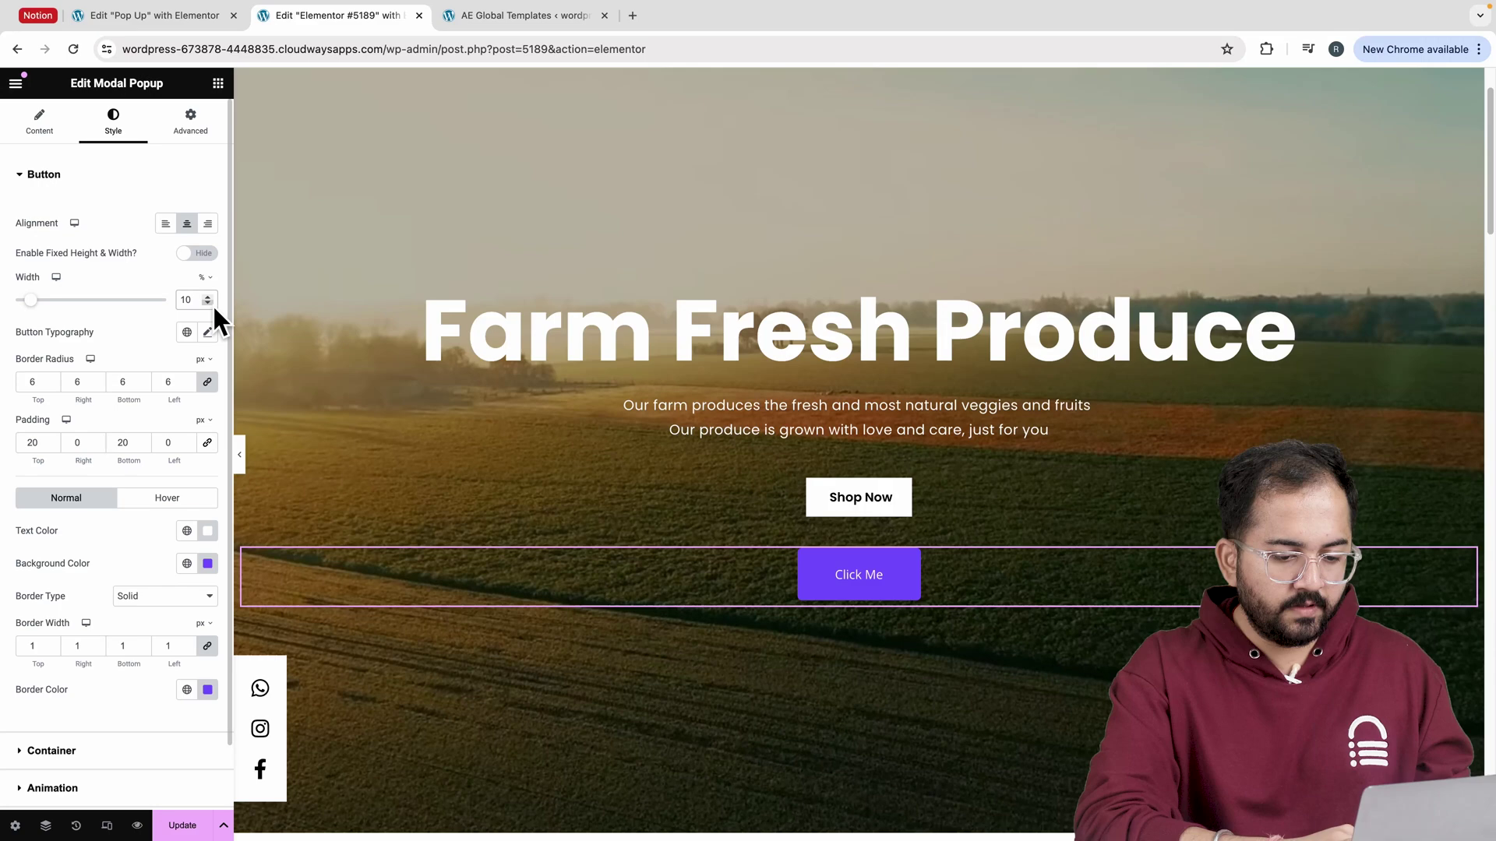
scroll(180, 300, down, 2)
Set the button typography to Poppins, size 16, weight 700.
click(207, 262)
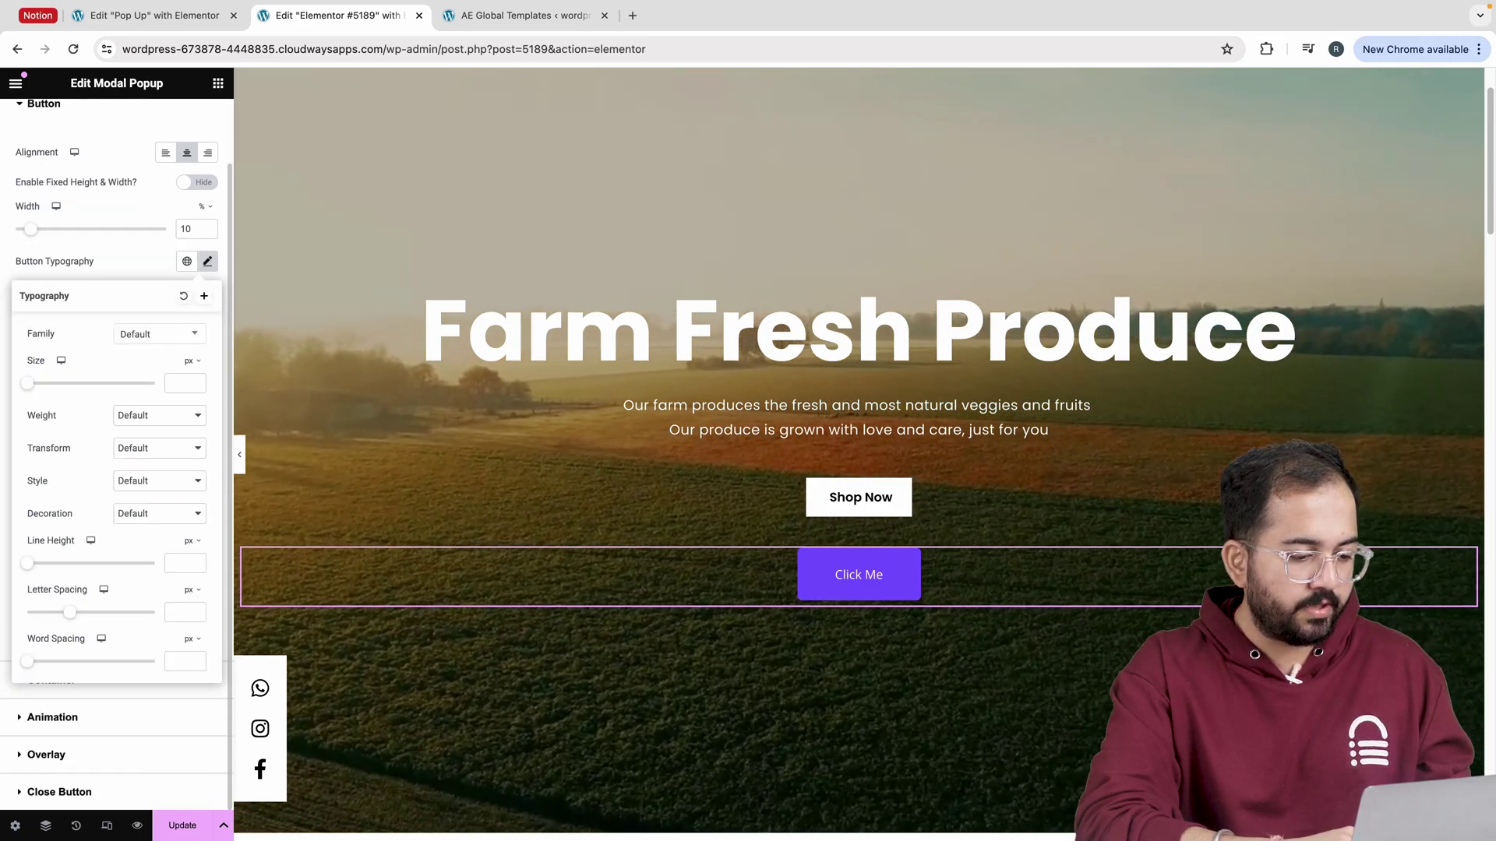
click(166, 343)
text(p)
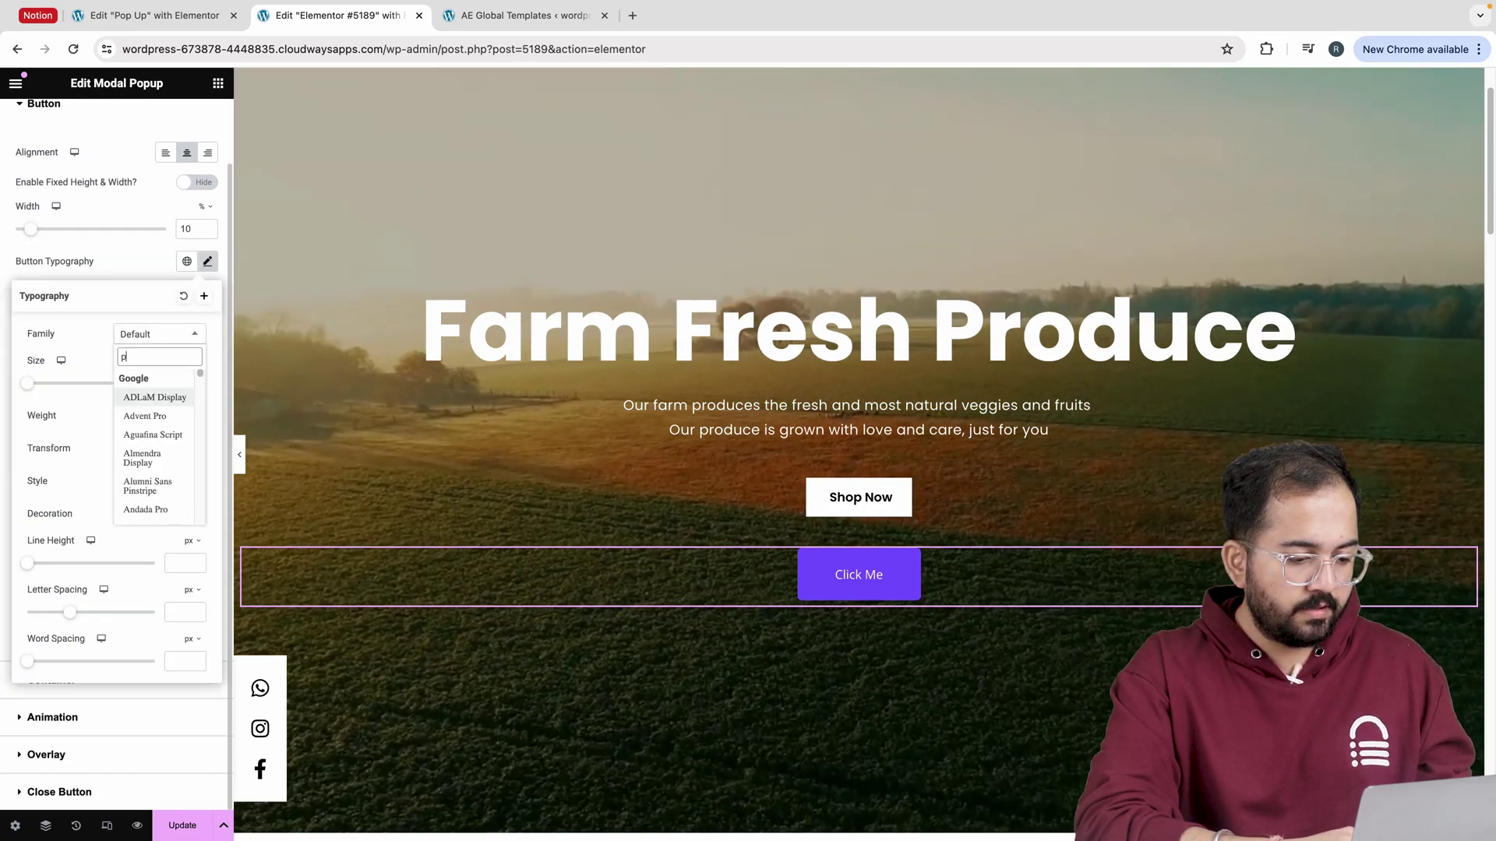
text(opp)
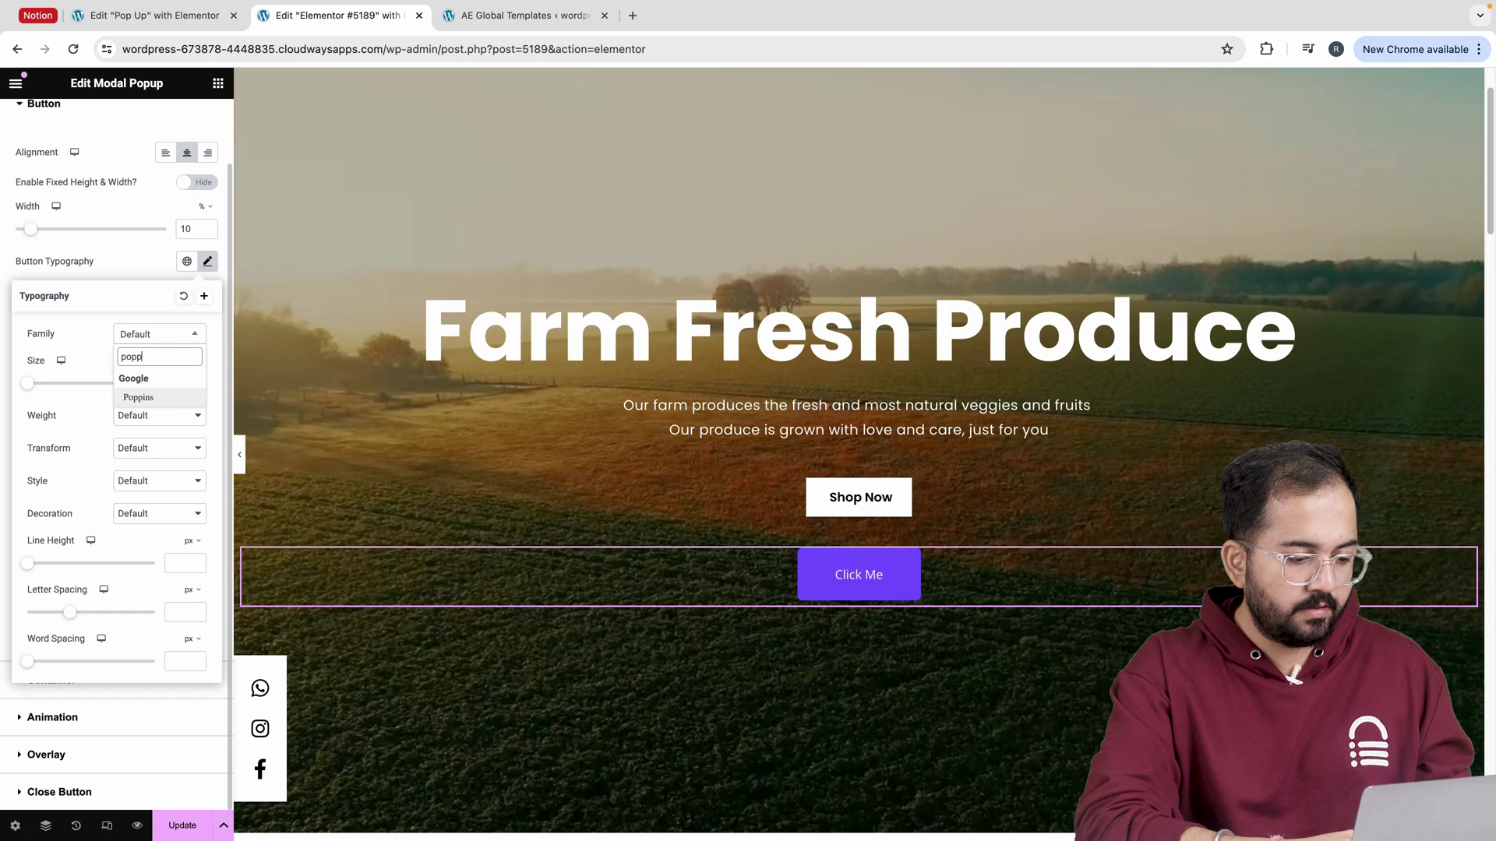
click(156, 394)
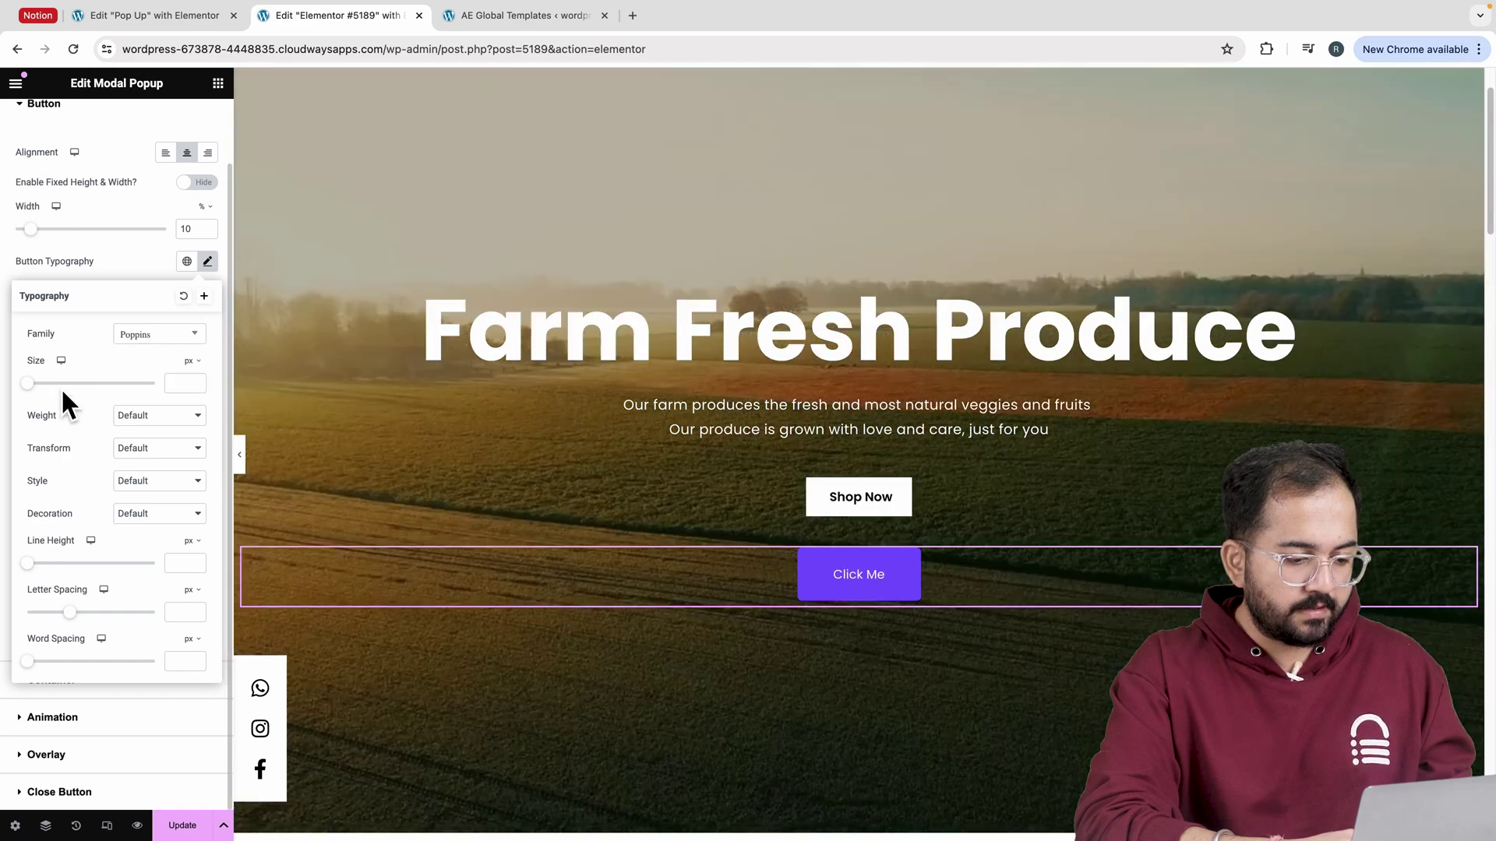
click(196, 387)
click(196, 387)
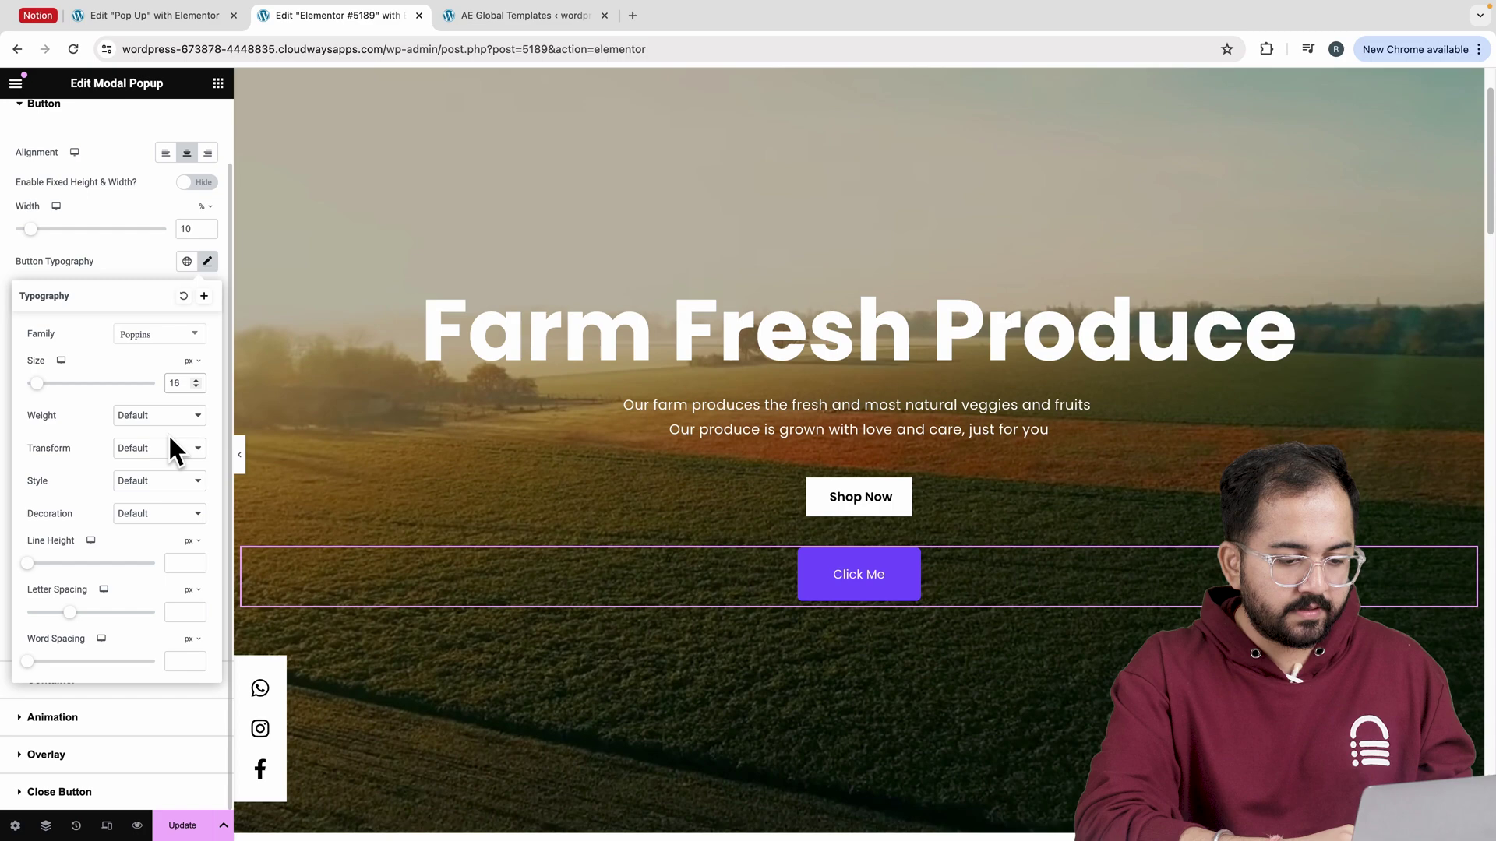
click(166, 421)
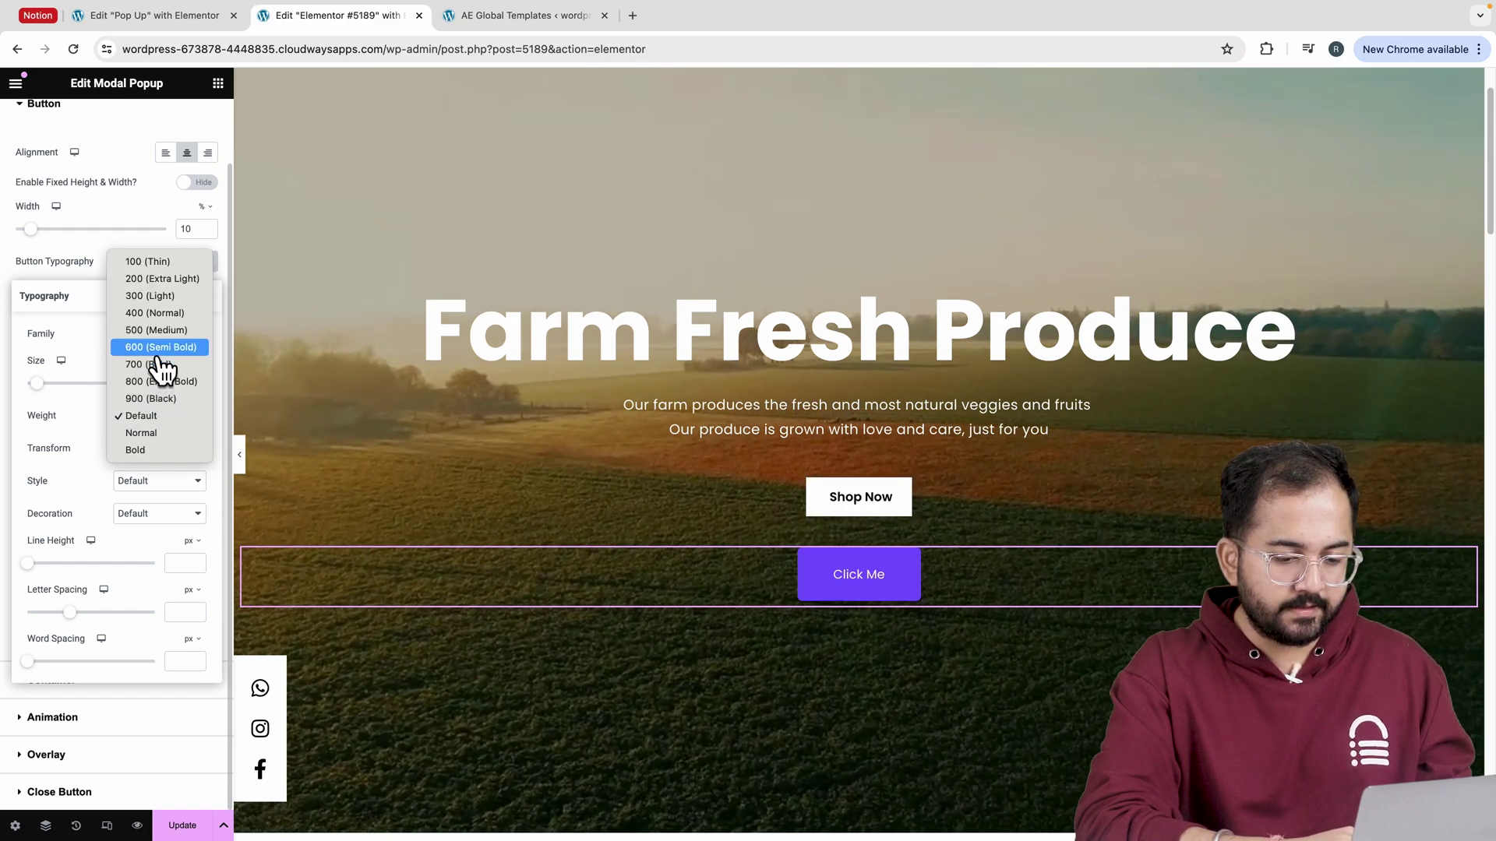
click(158, 363)
Give the Click Me button a 0 border radius and 10 padding.
click(129, 263)
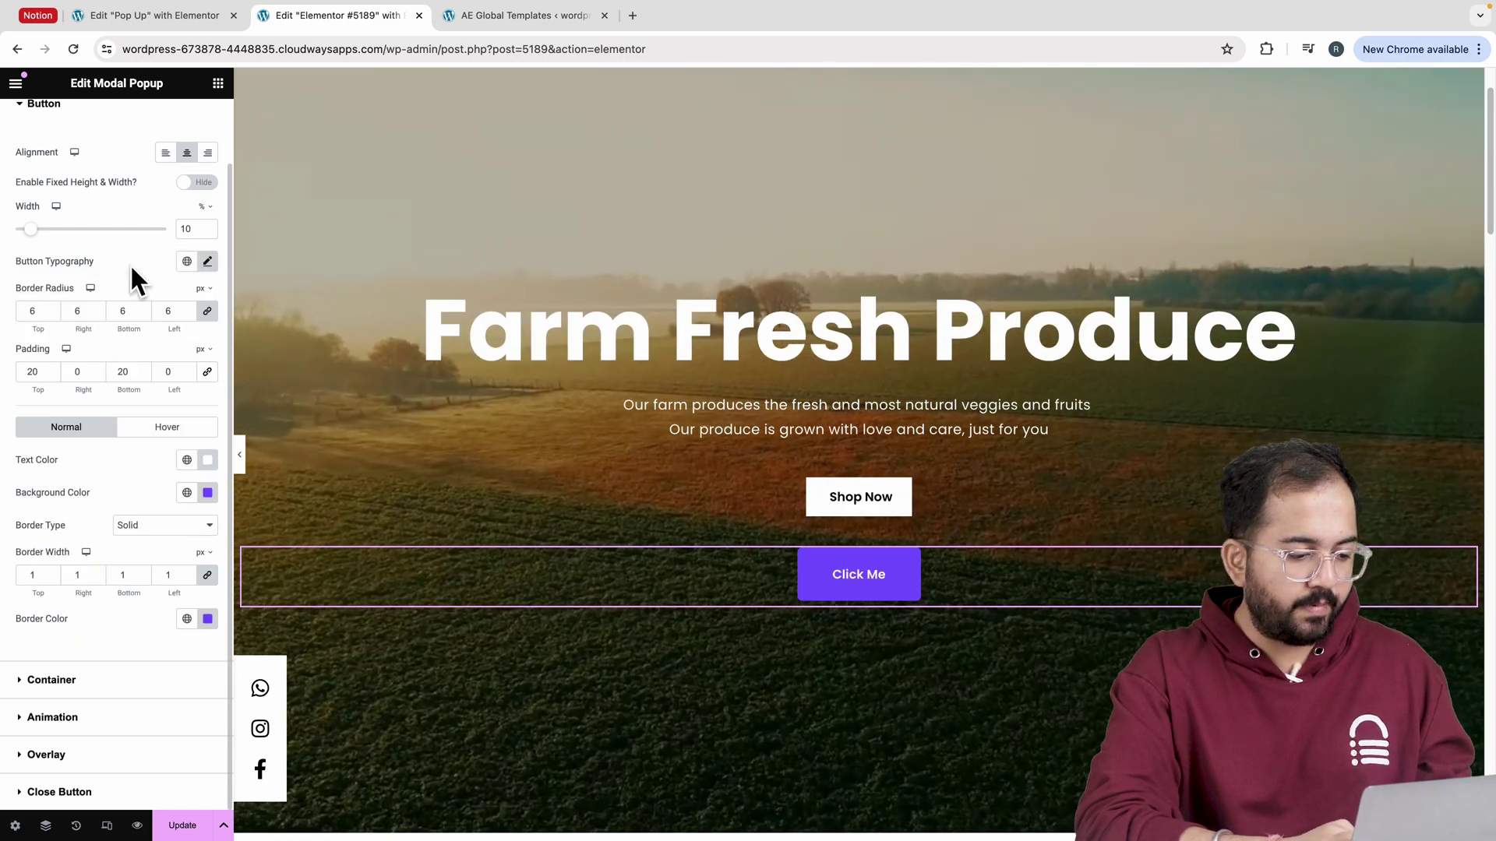
double_click(168, 311)
text(0)
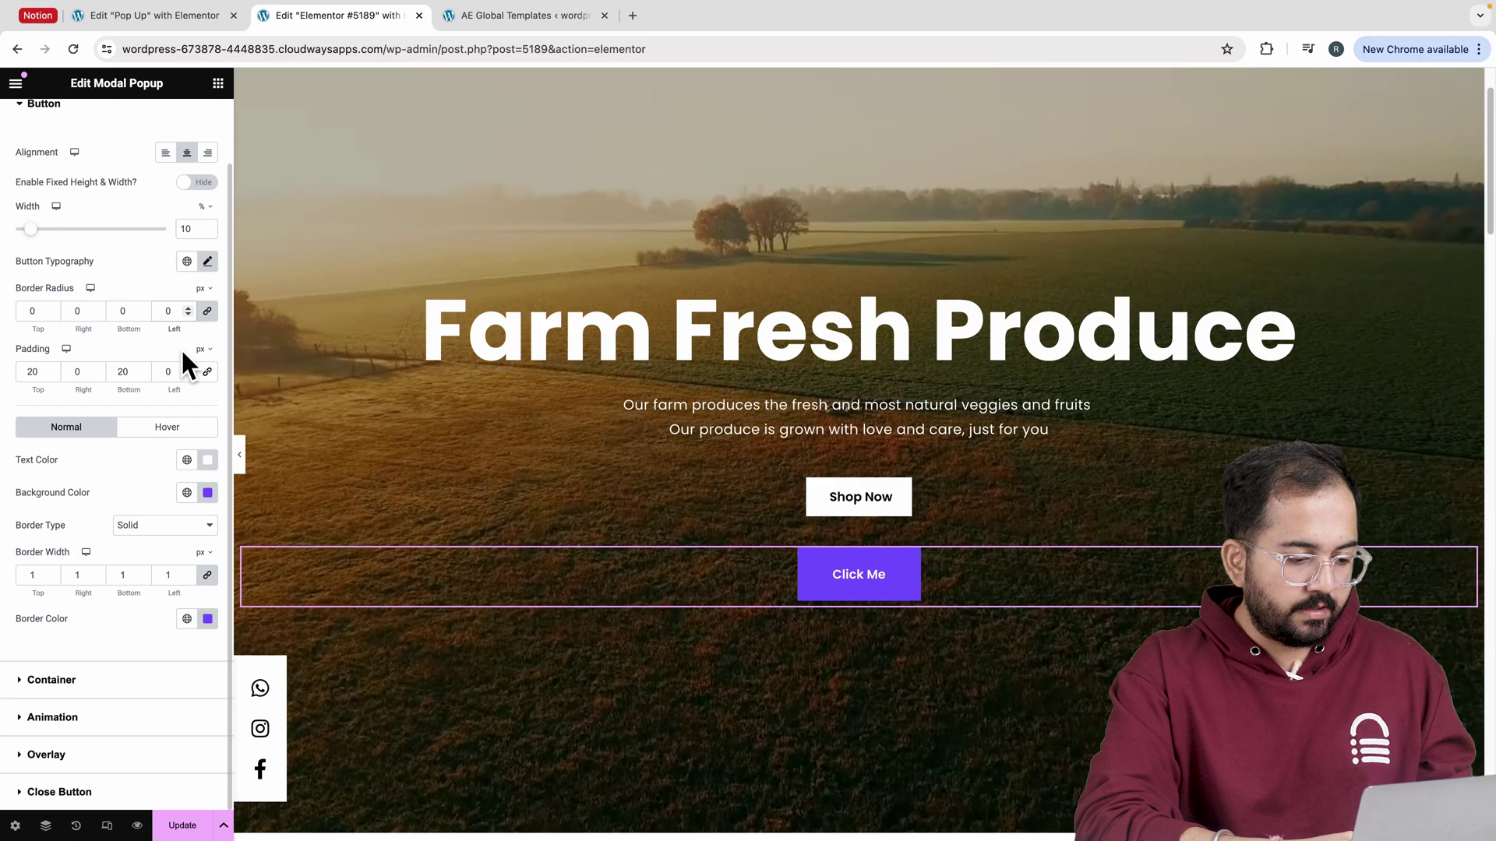
click(151, 375)
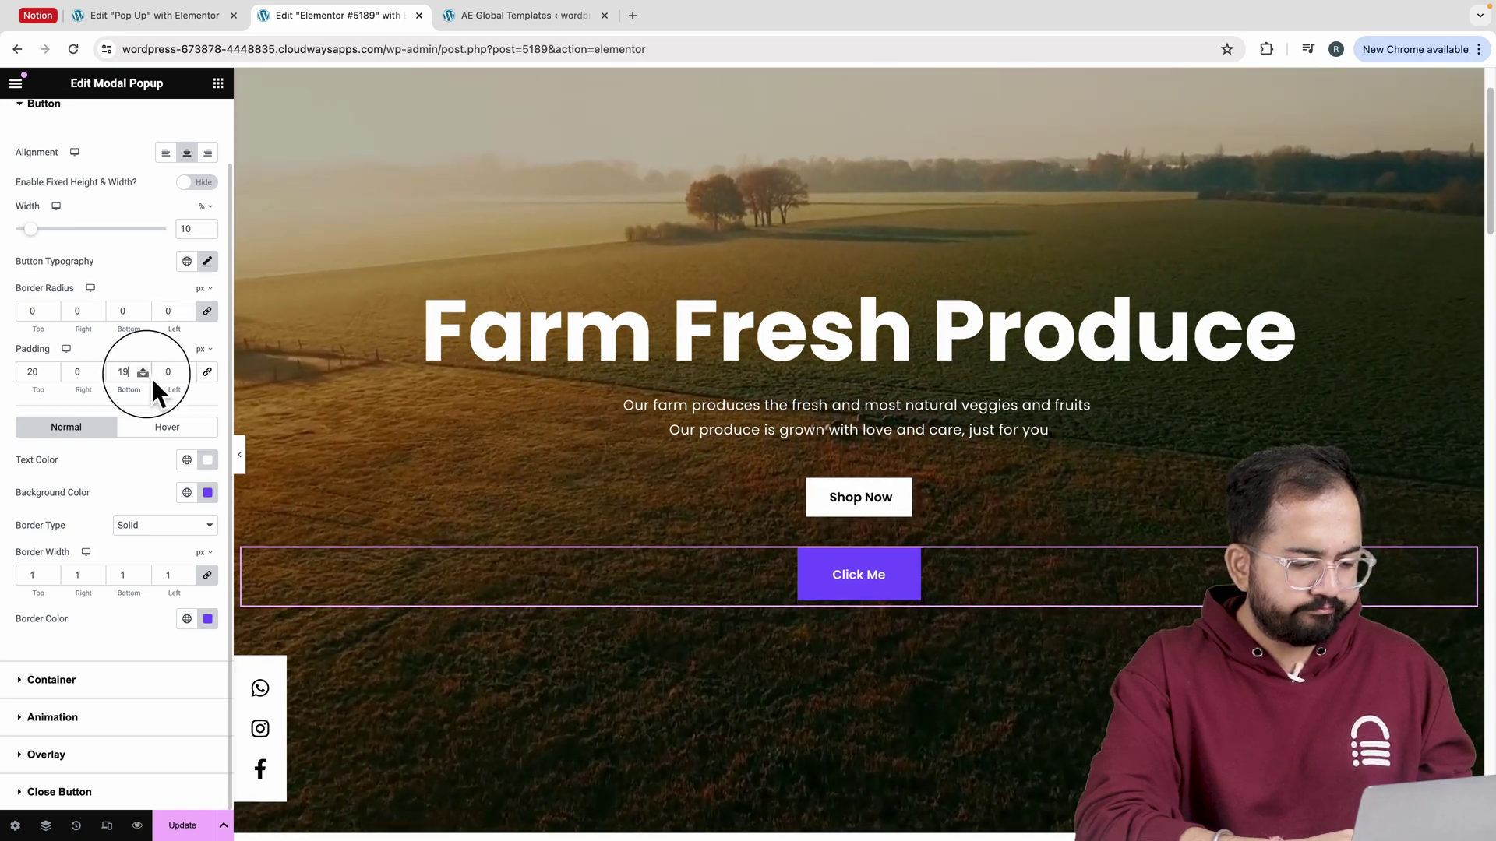
text(10)
click(188, 374)
click(190, 370)
click(190, 370)
click(190, 371)
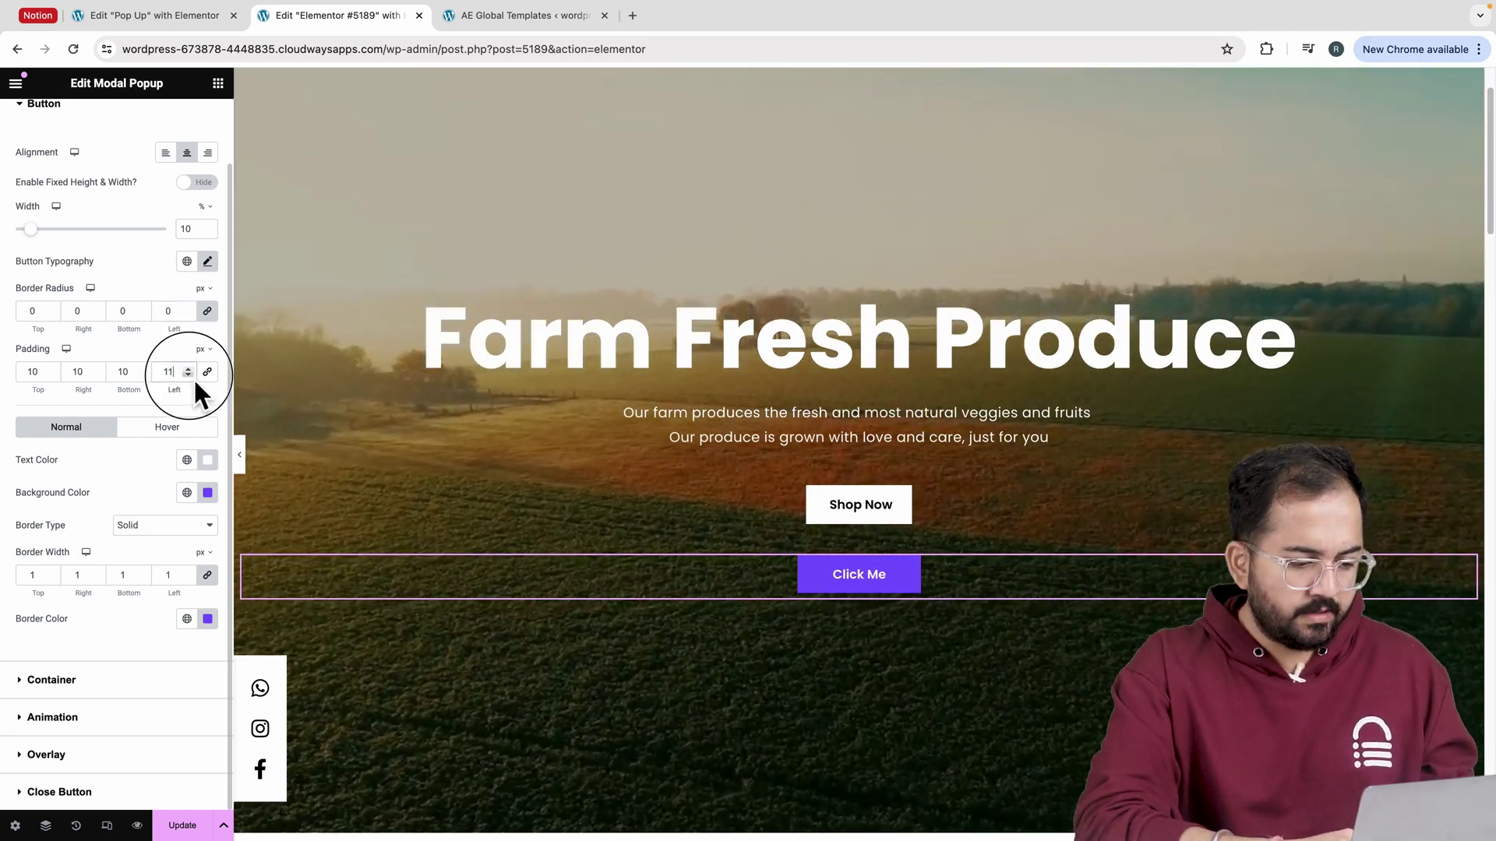
click(190, 371)
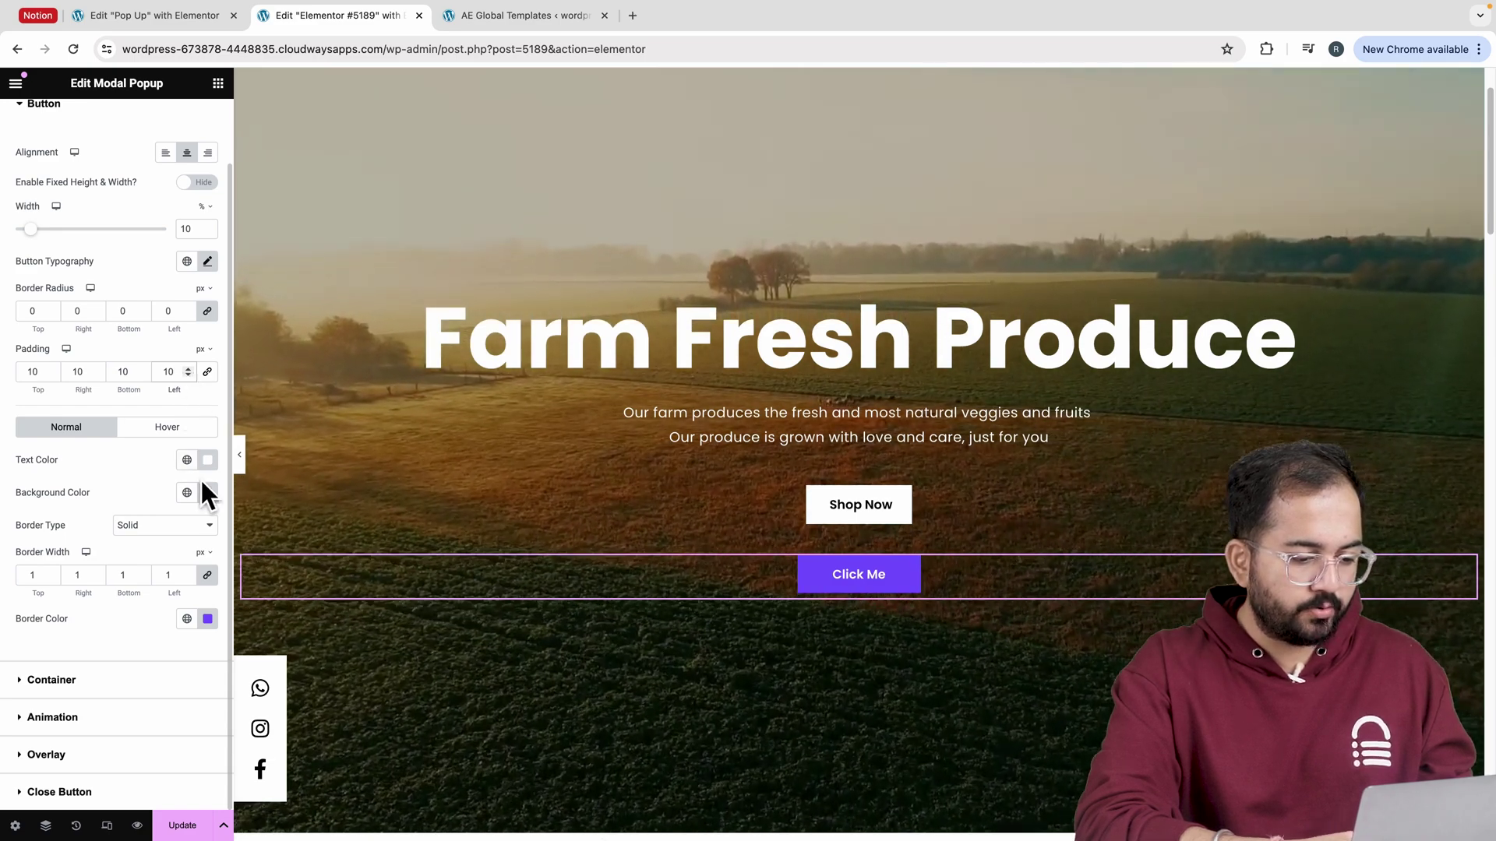
Make the button white with black text and no border.
click(208, 493)
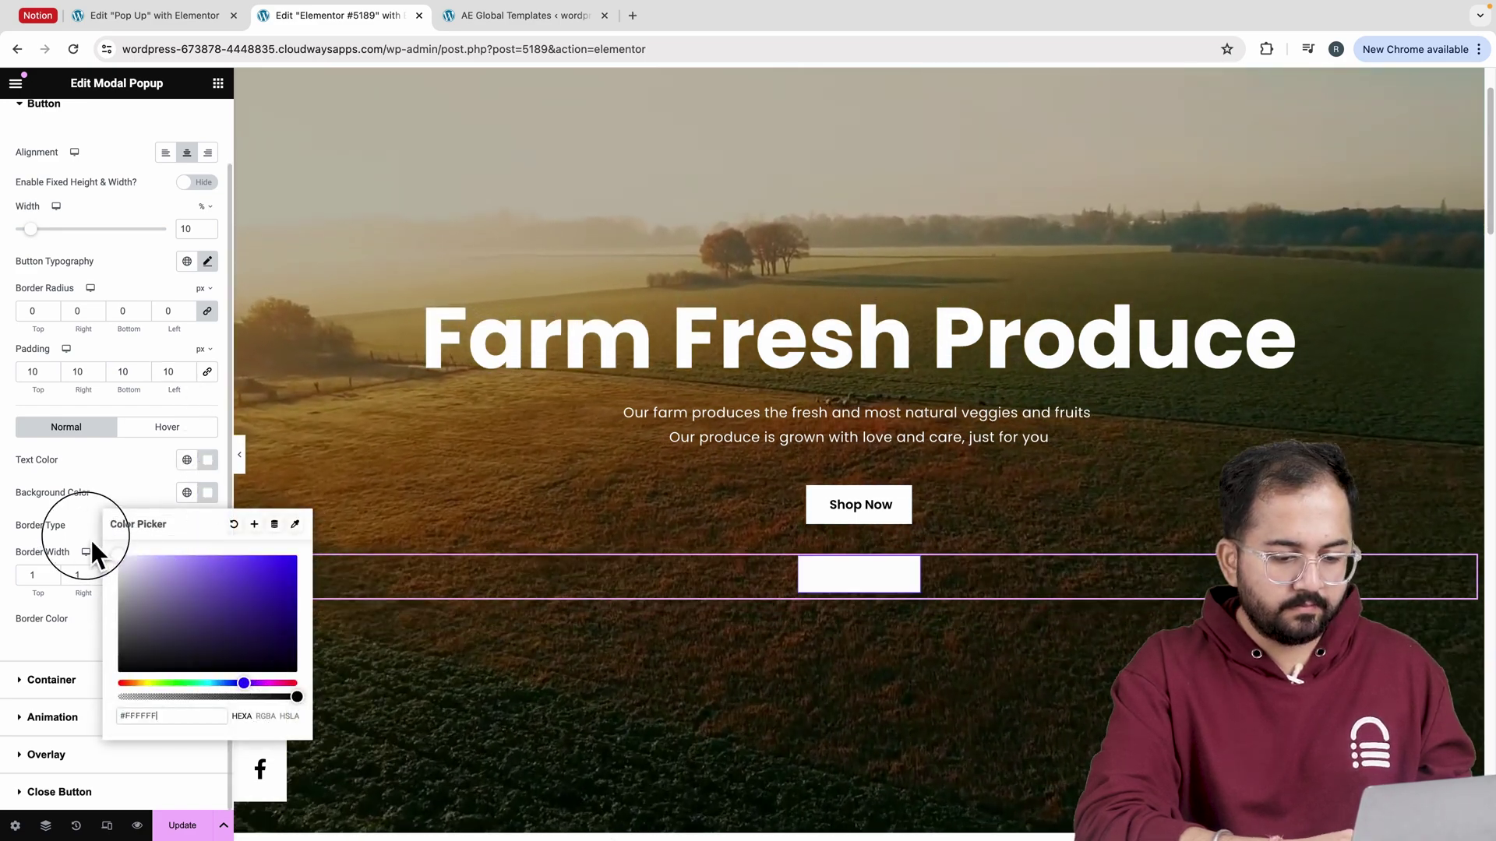
click(208, 459)
click(155, 610)
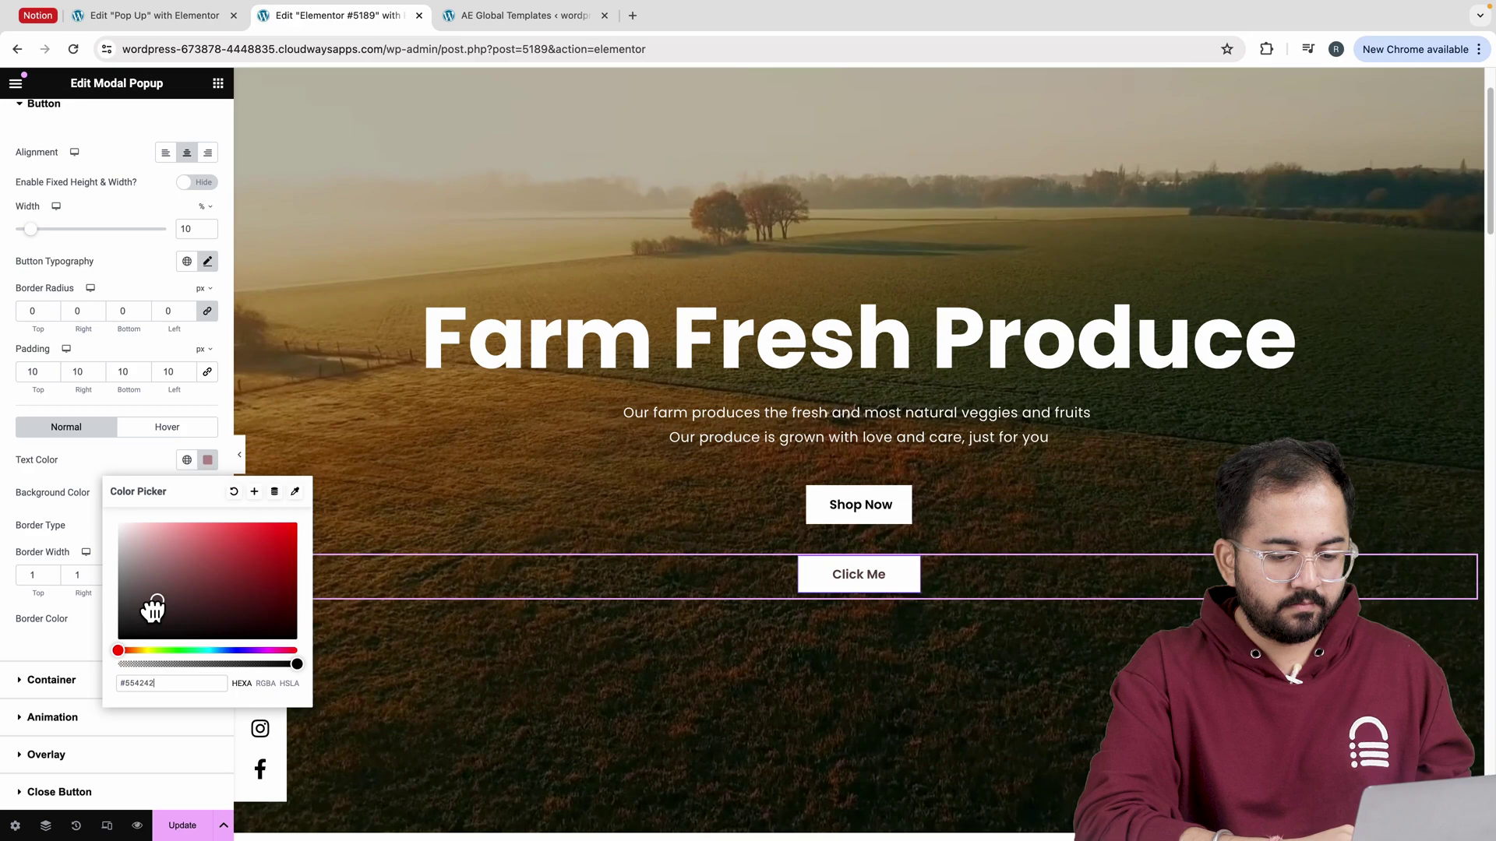
drag(154, 609, 114, 648)
click(82, 460)
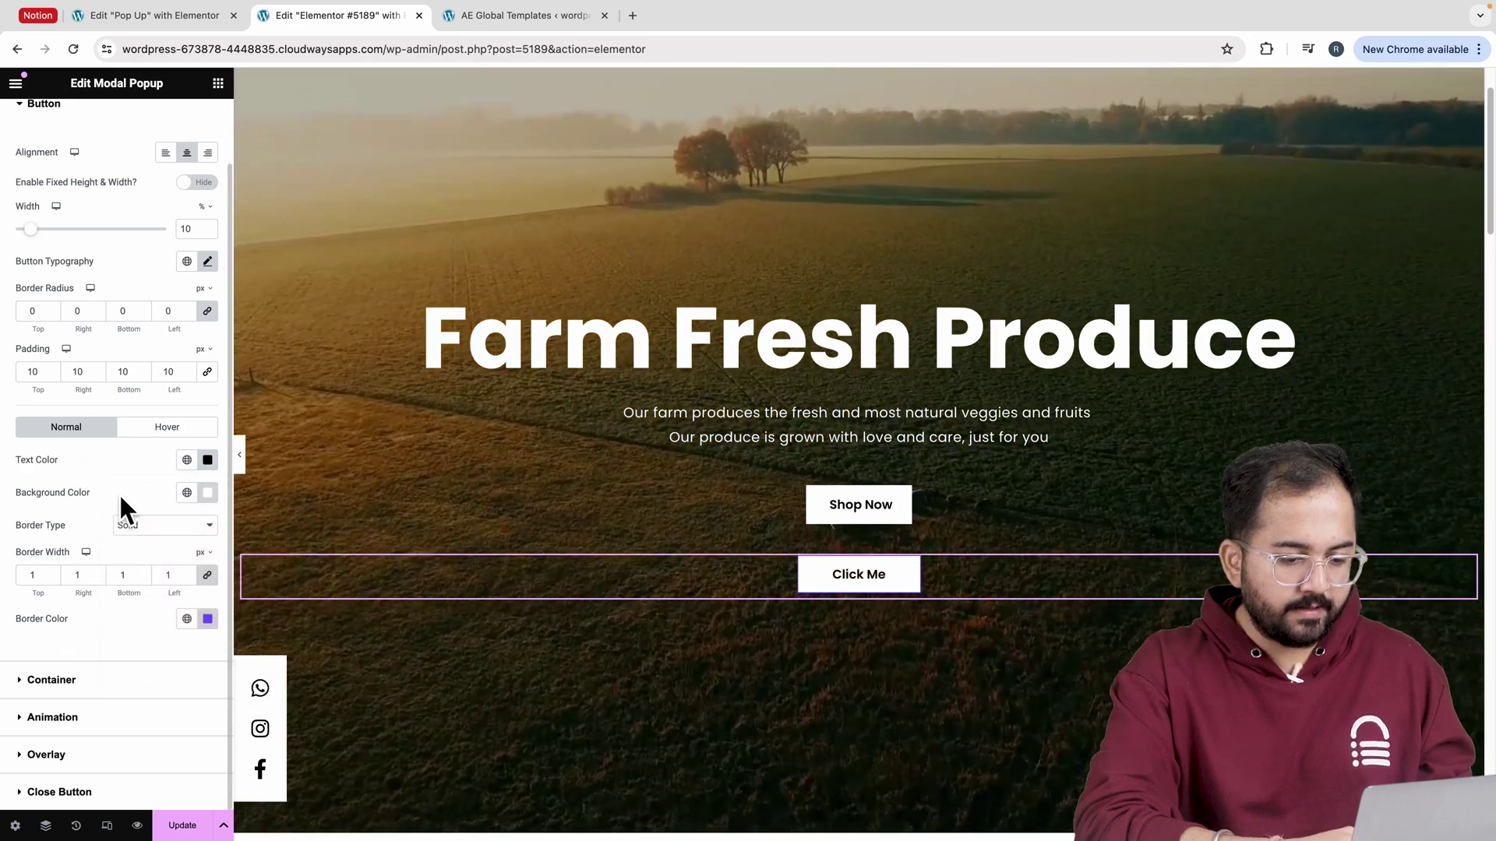
click(142, 524)
click(146, 511)
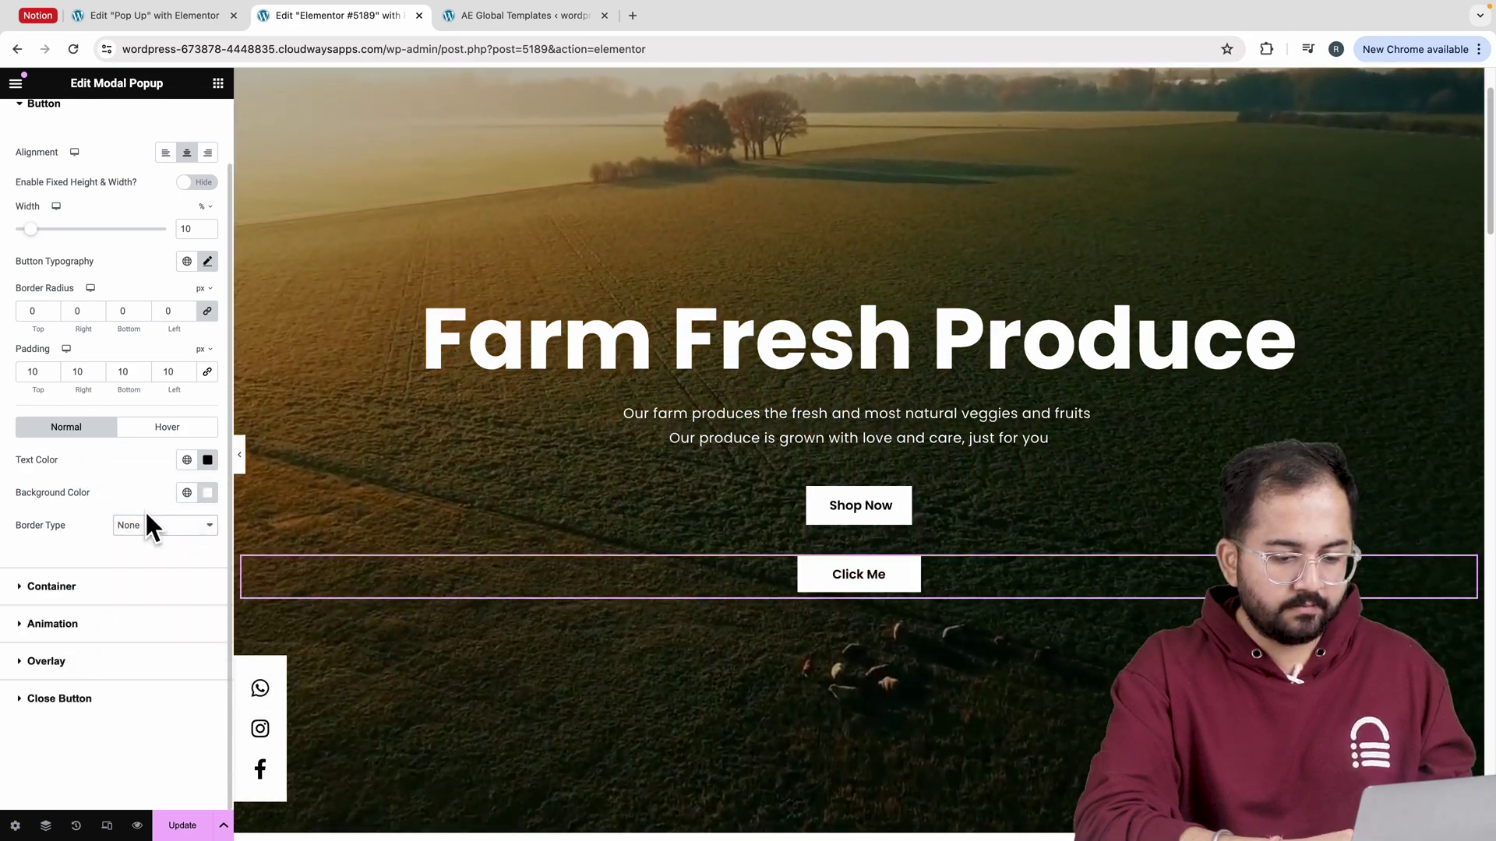
Set the hover state to dark text on a light lime (#CBFF73) background.
click(155, 505)
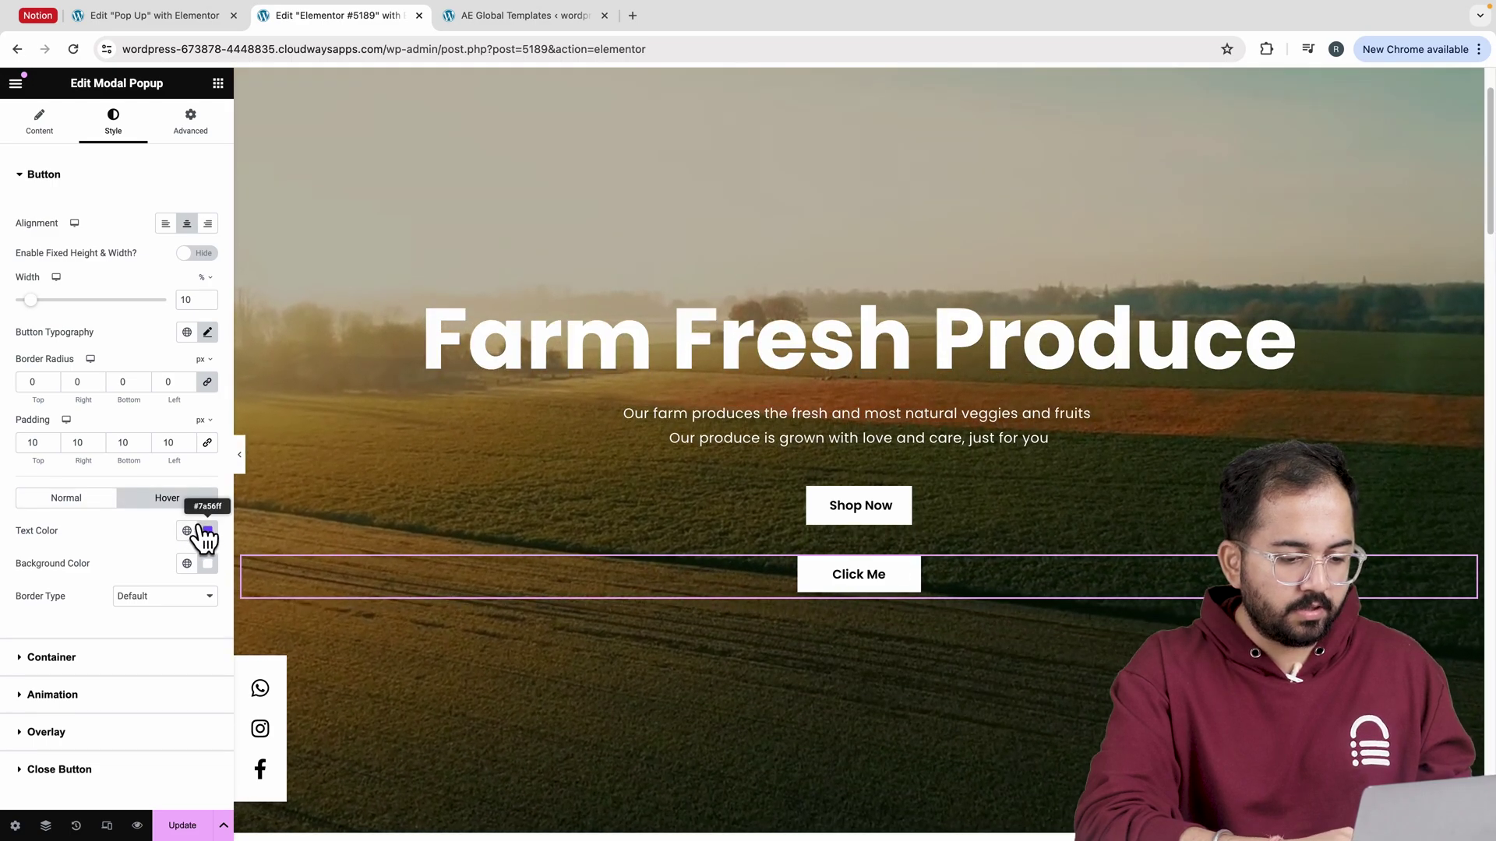
click(208, 532)
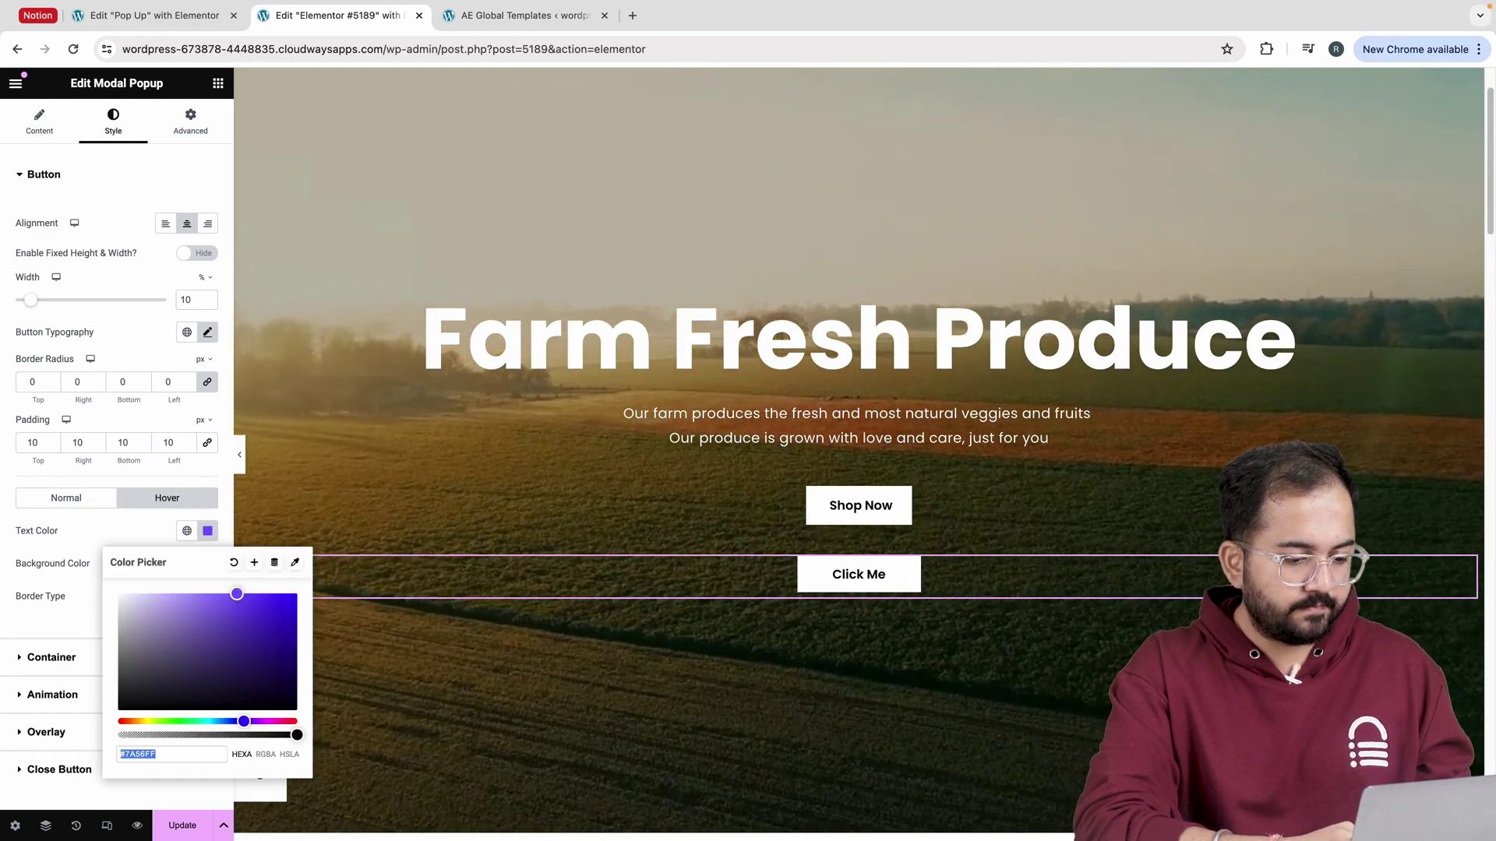
drag(177, 732, 156, 723)
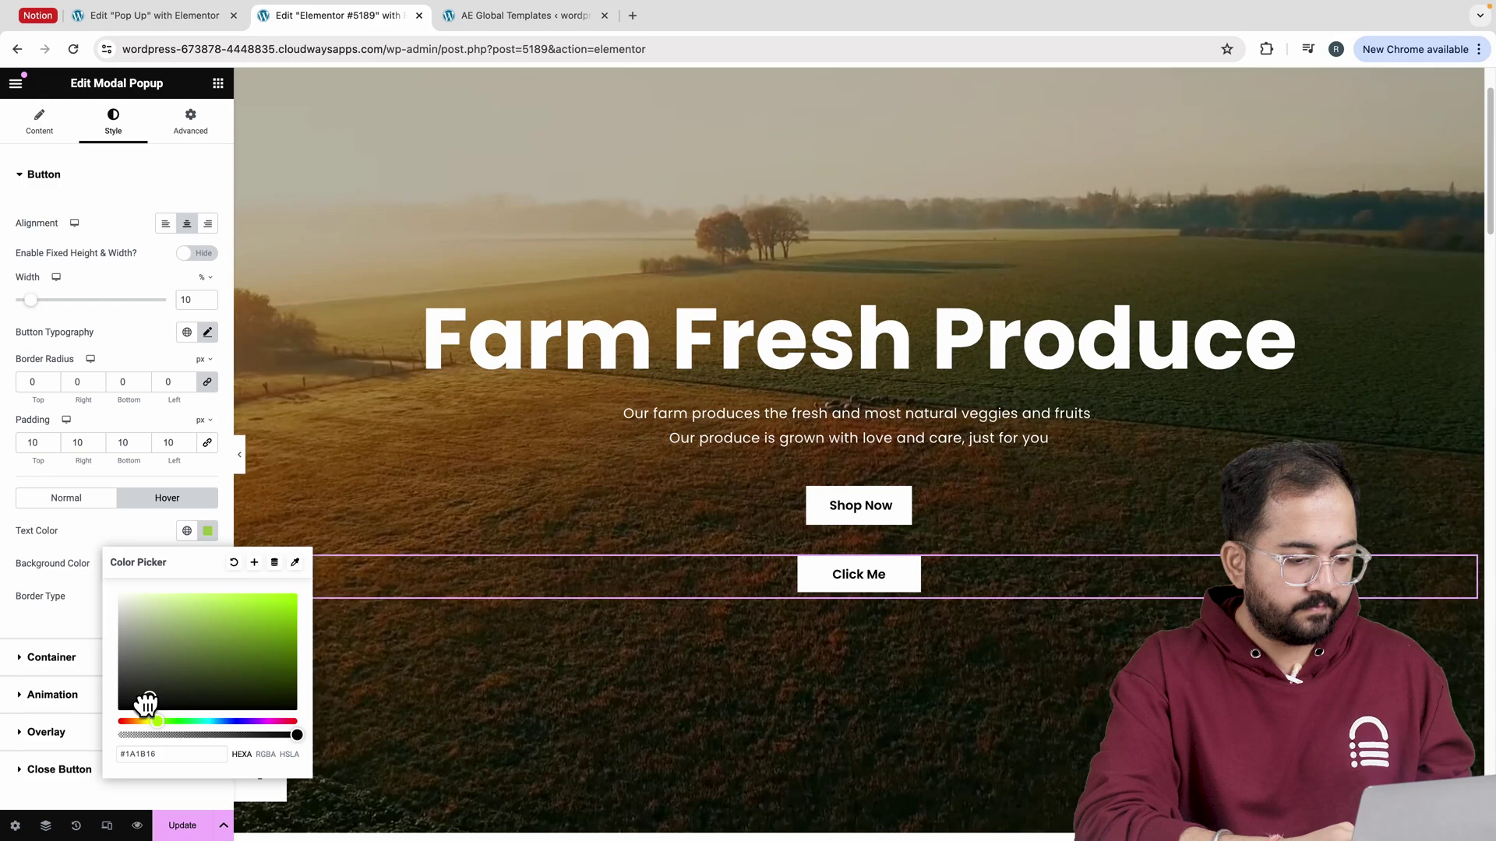
click(208, 564)
click(159, 755)
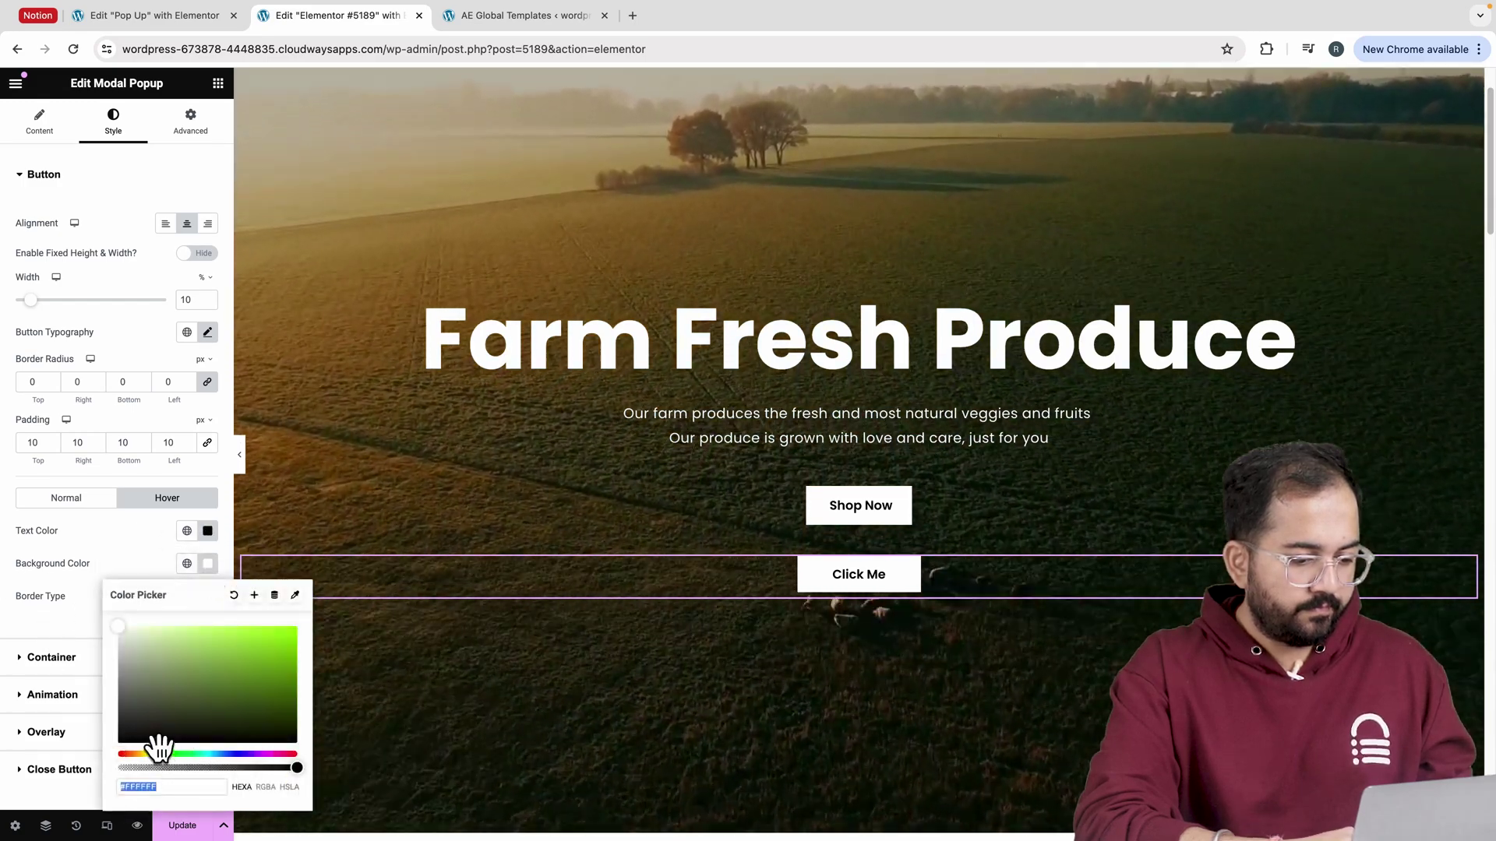
click(217, 627)
click(778, 618)
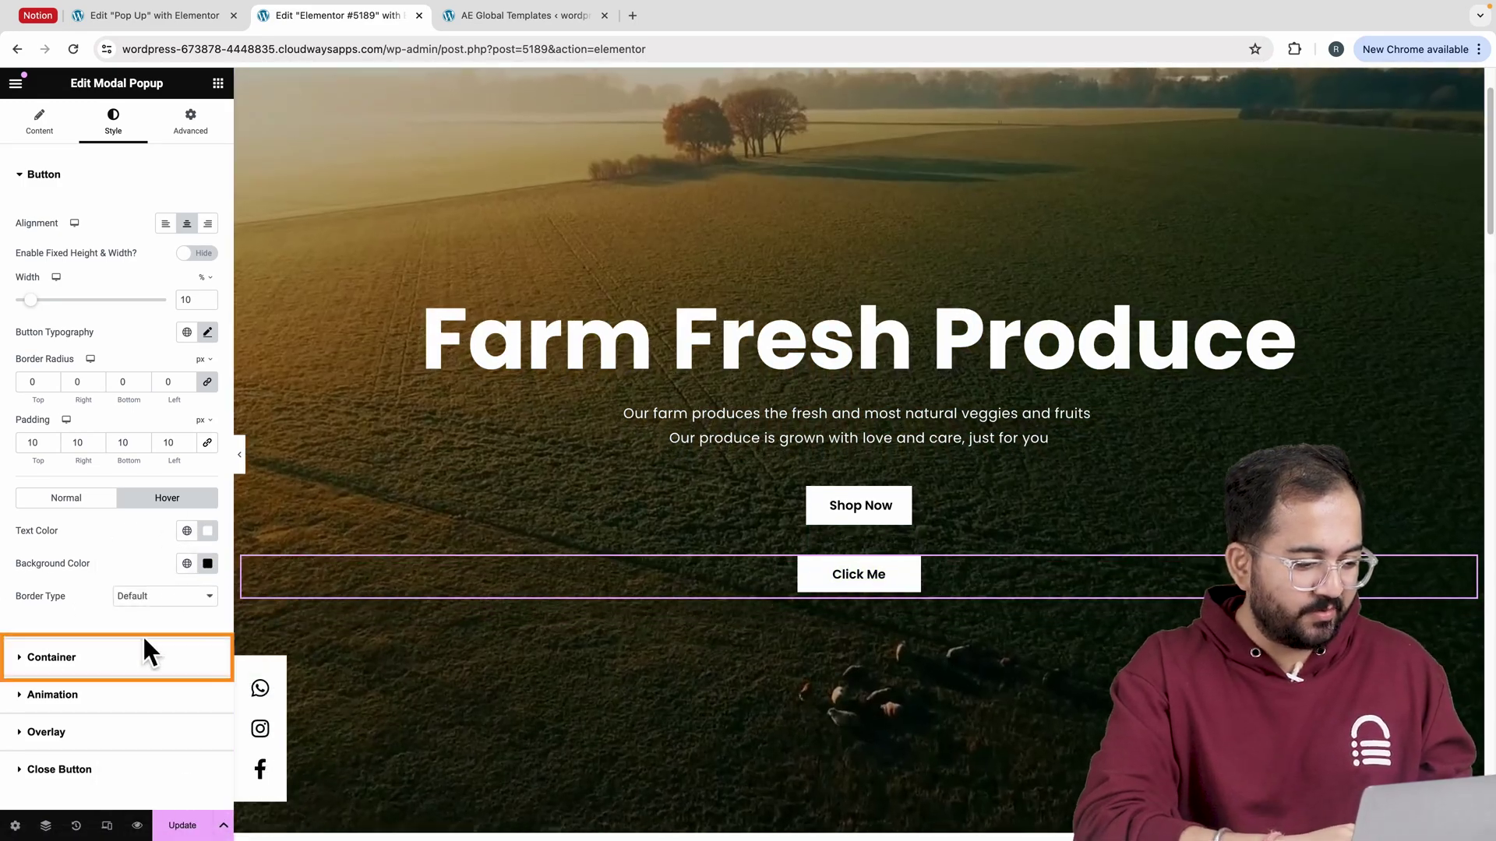
Set the popup's opening animation to Zoom In.
click(148, 657)
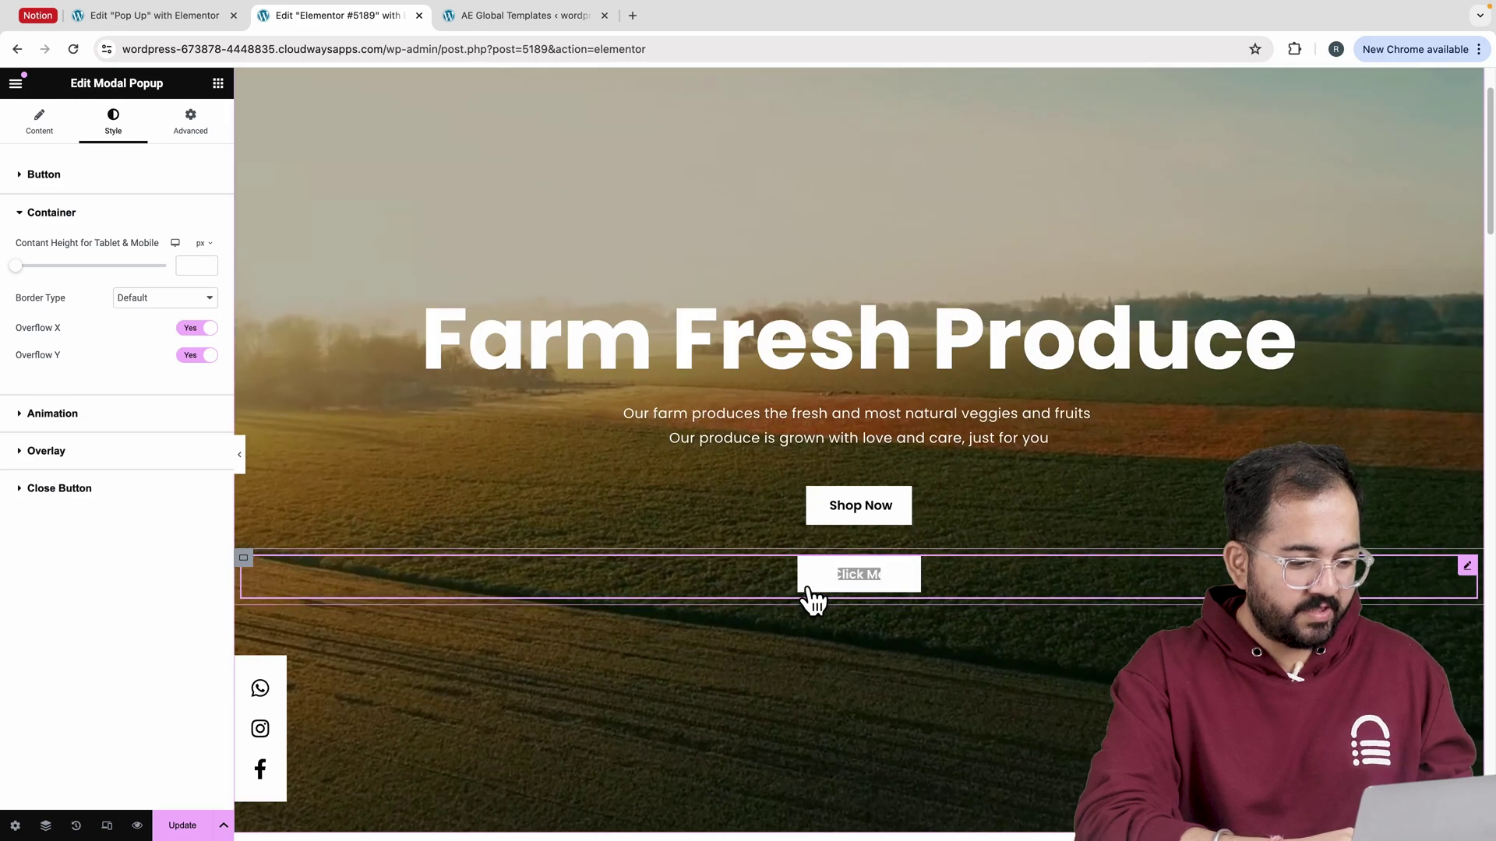
click(812, 600)
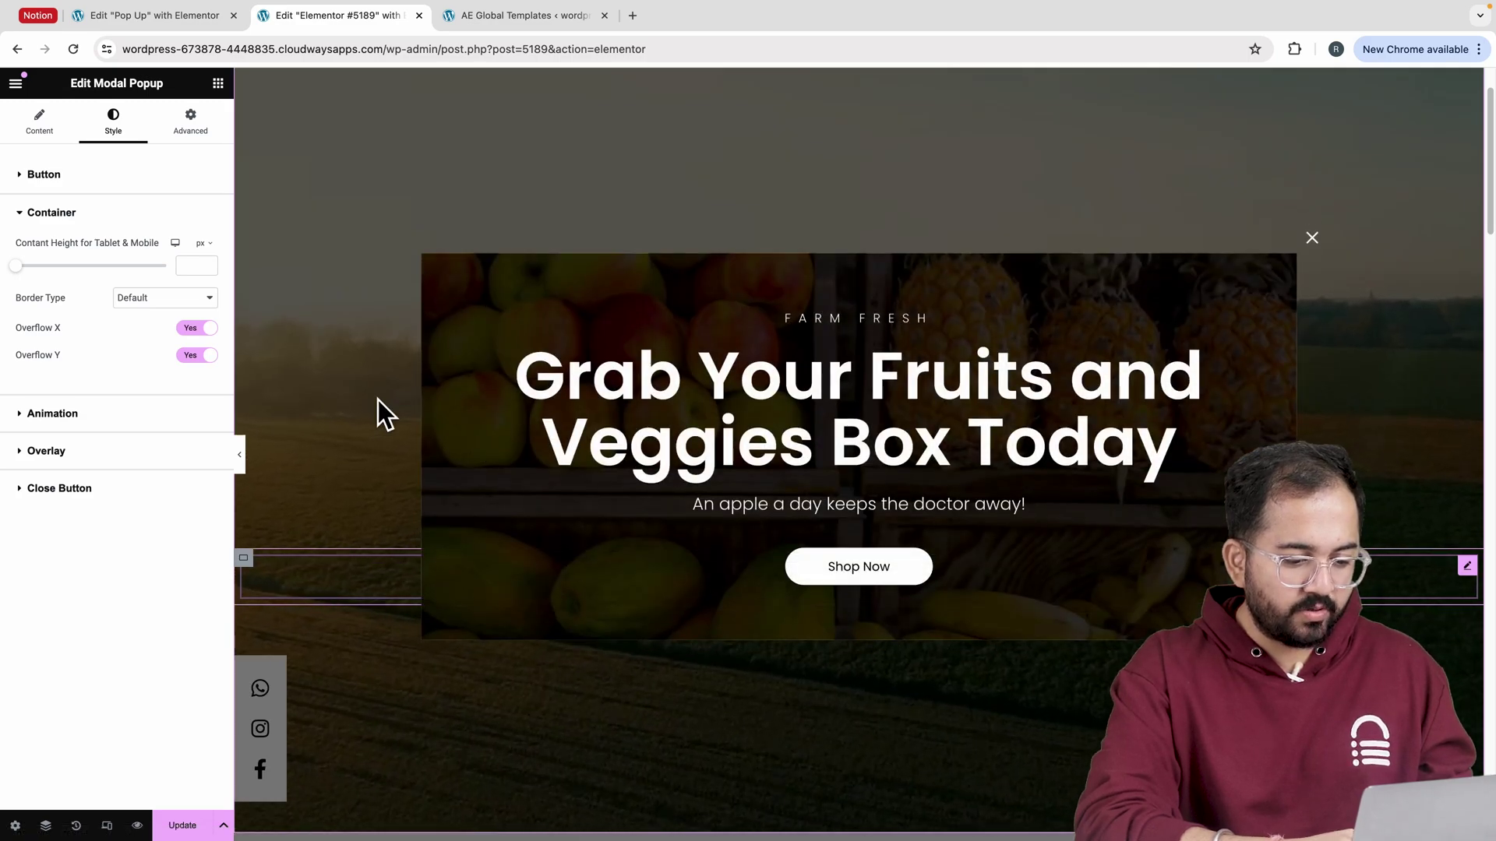
click(161, 299)
key(Escape)
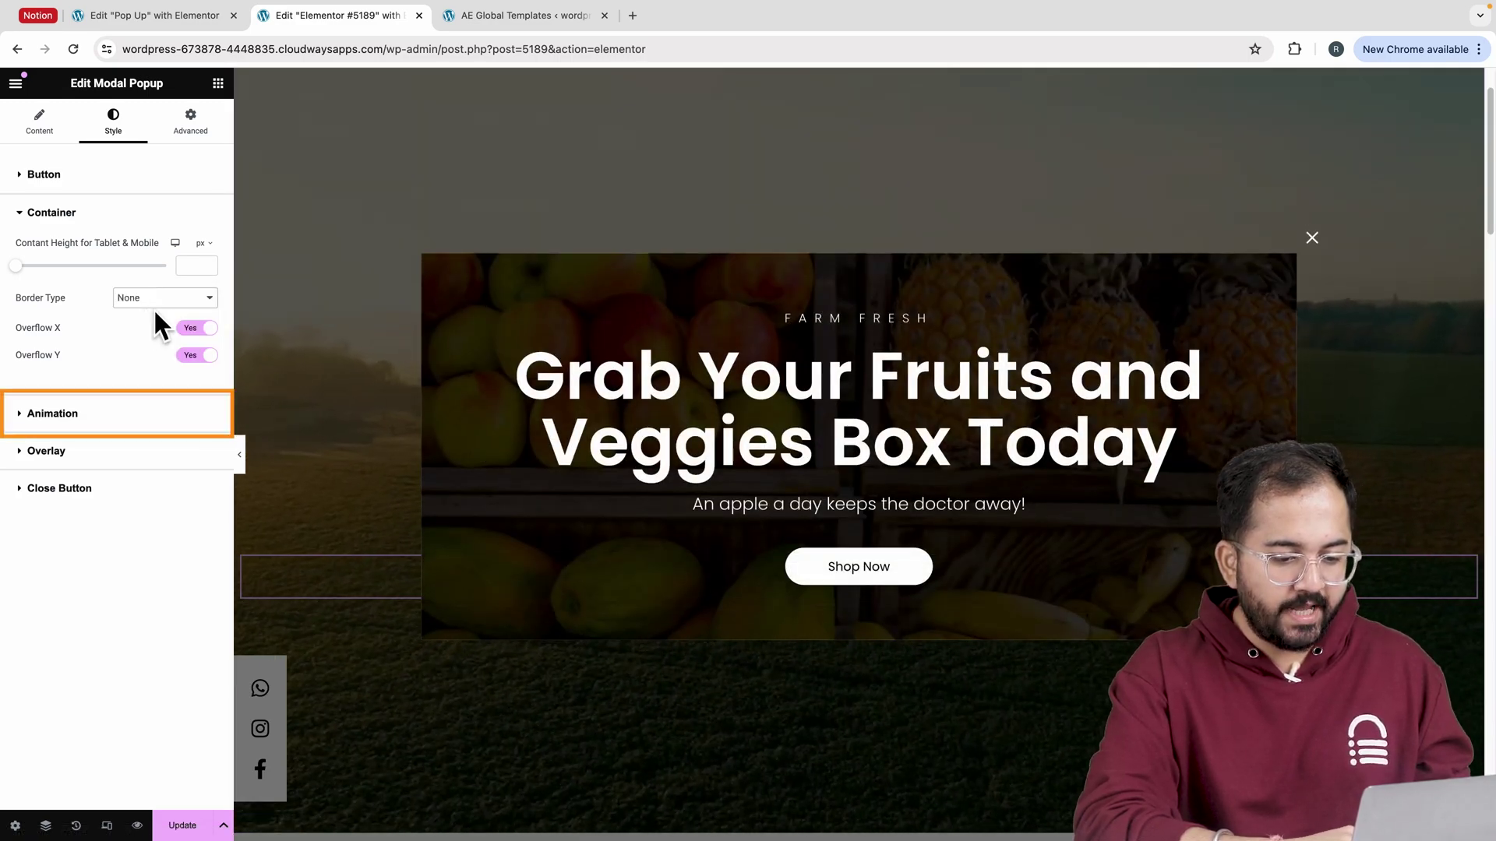
click(134, 417)
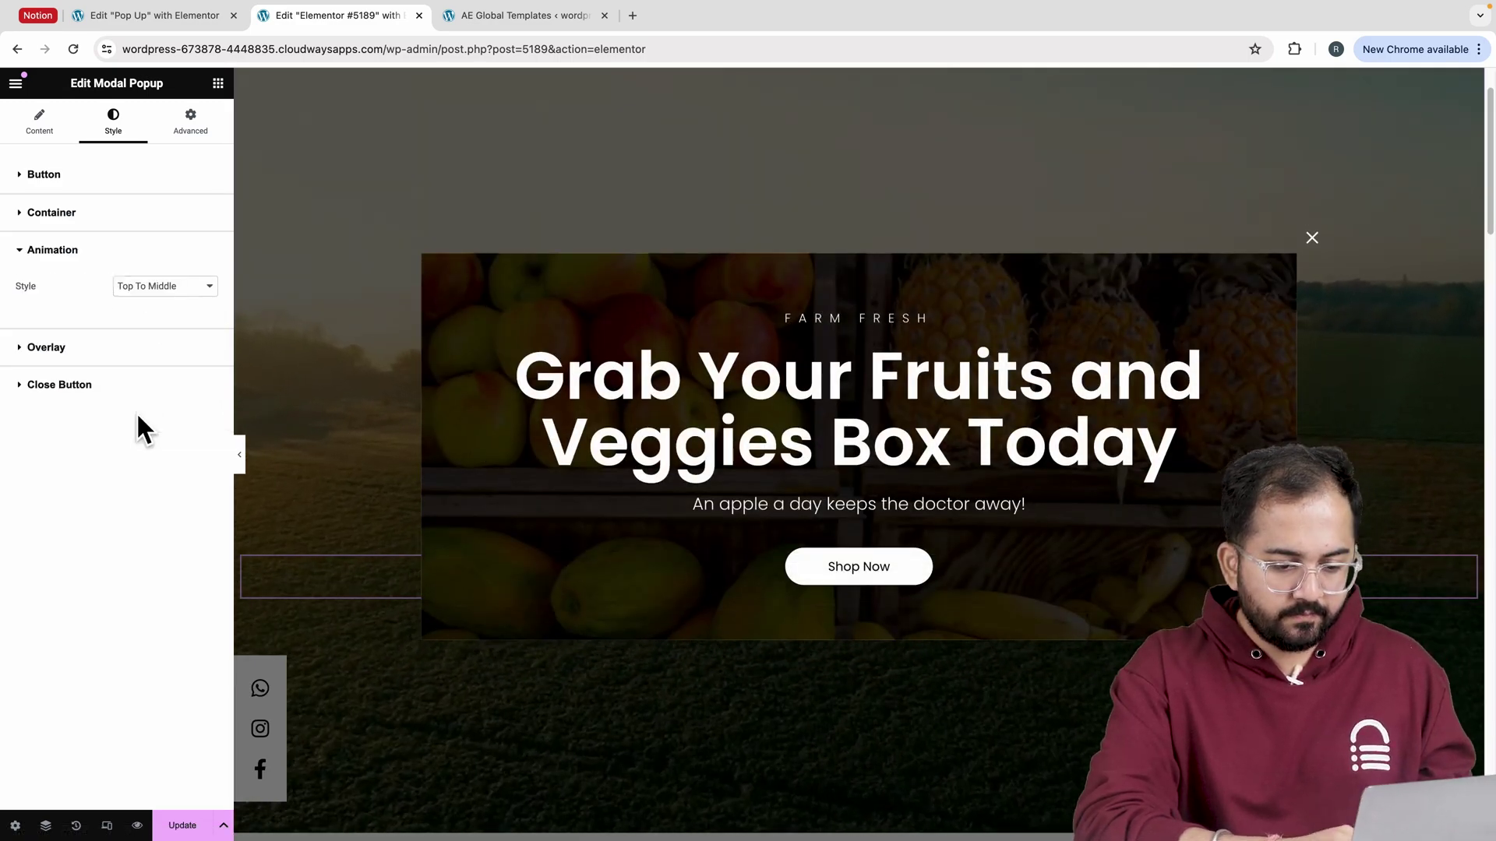
click(181, 296)
click(184, 356)
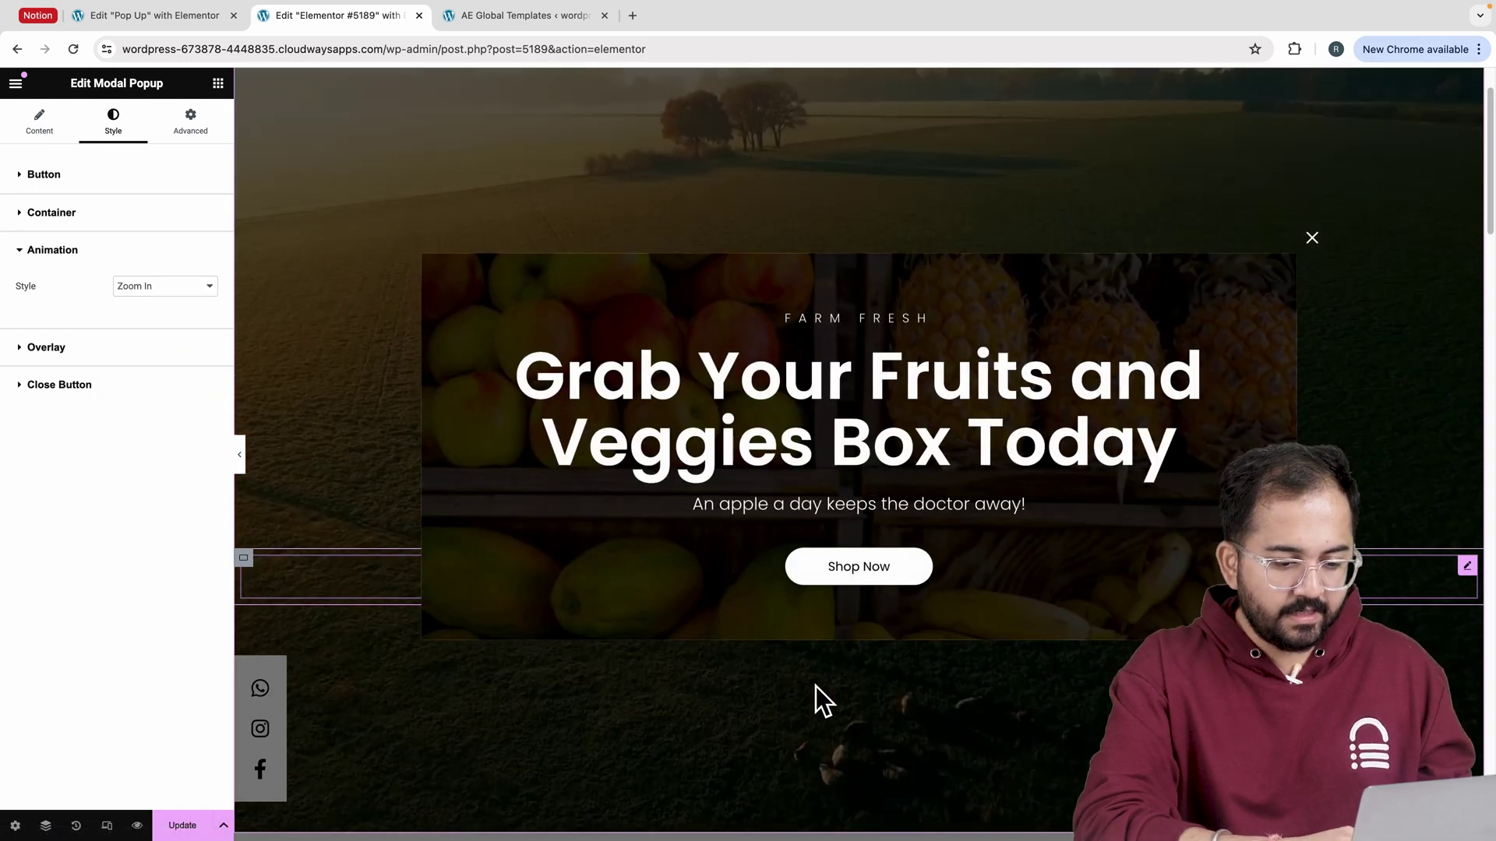
click(816, 686)
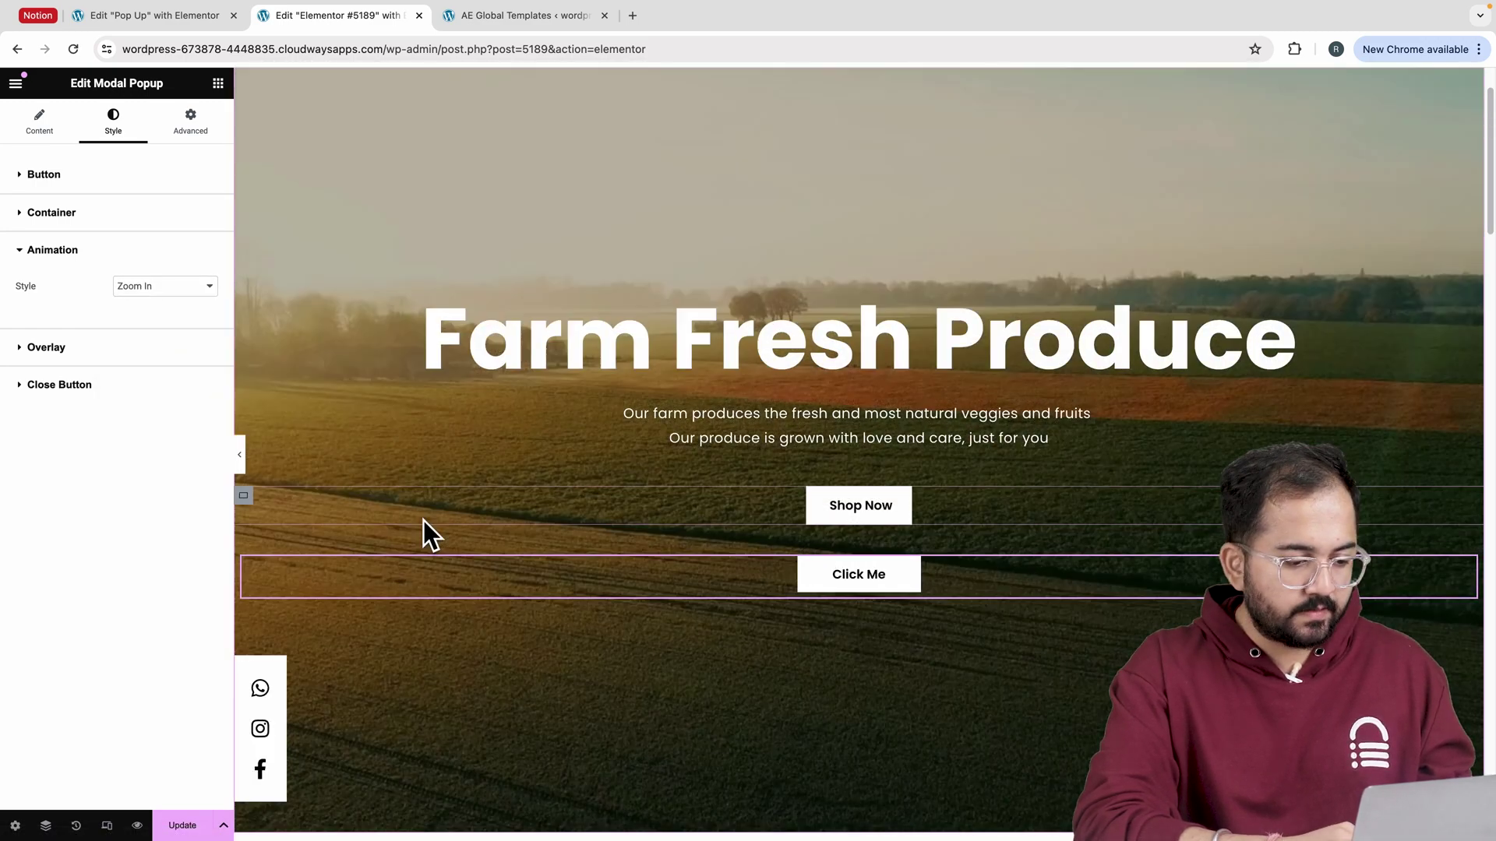
Change the button text to 'Shop Now'.
click(39, 122)
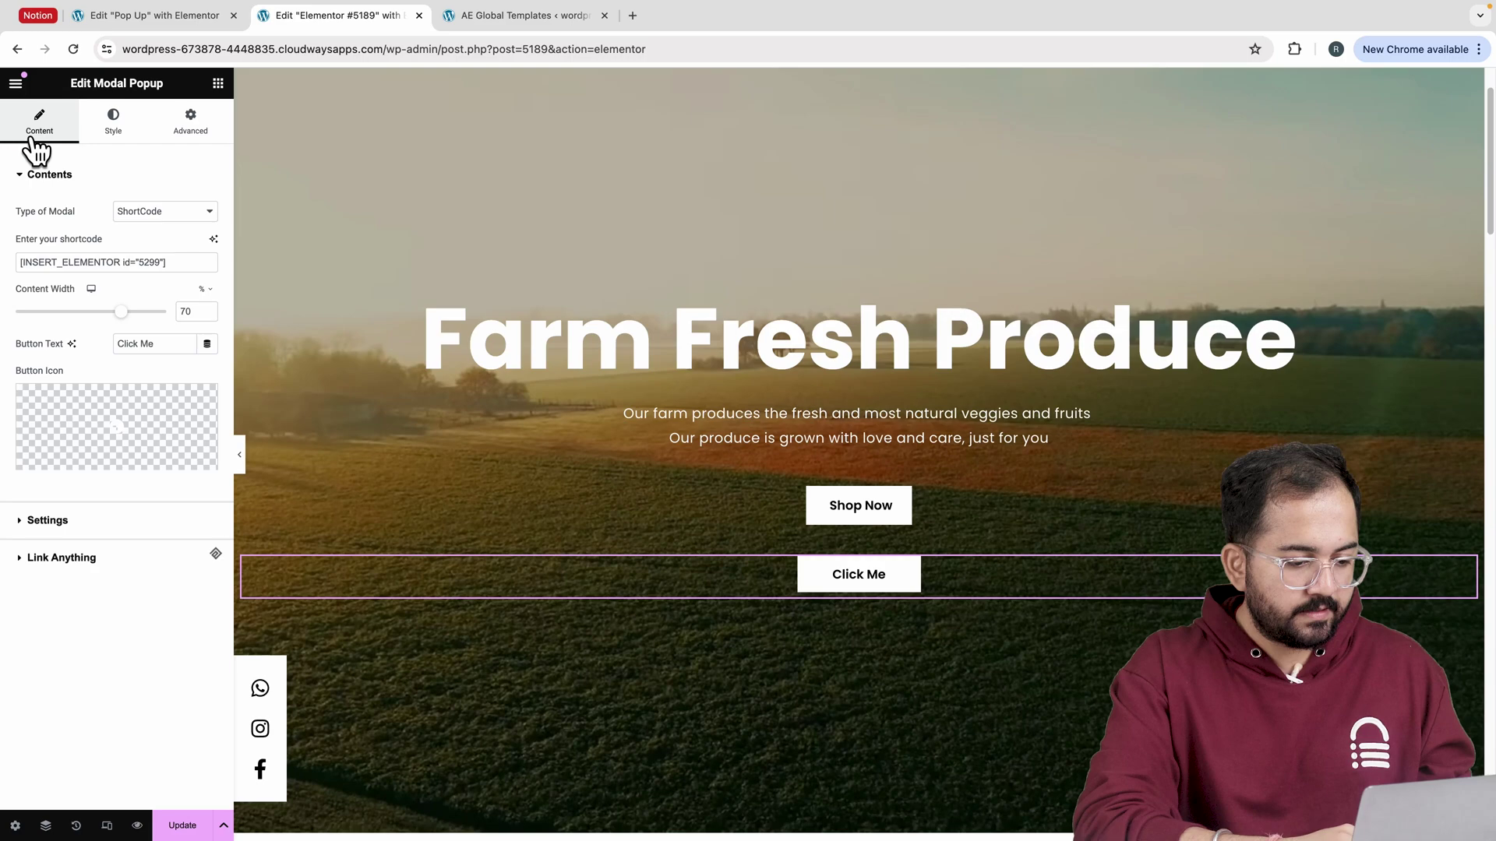
triple_click(125, 345)
text(Shop Now)
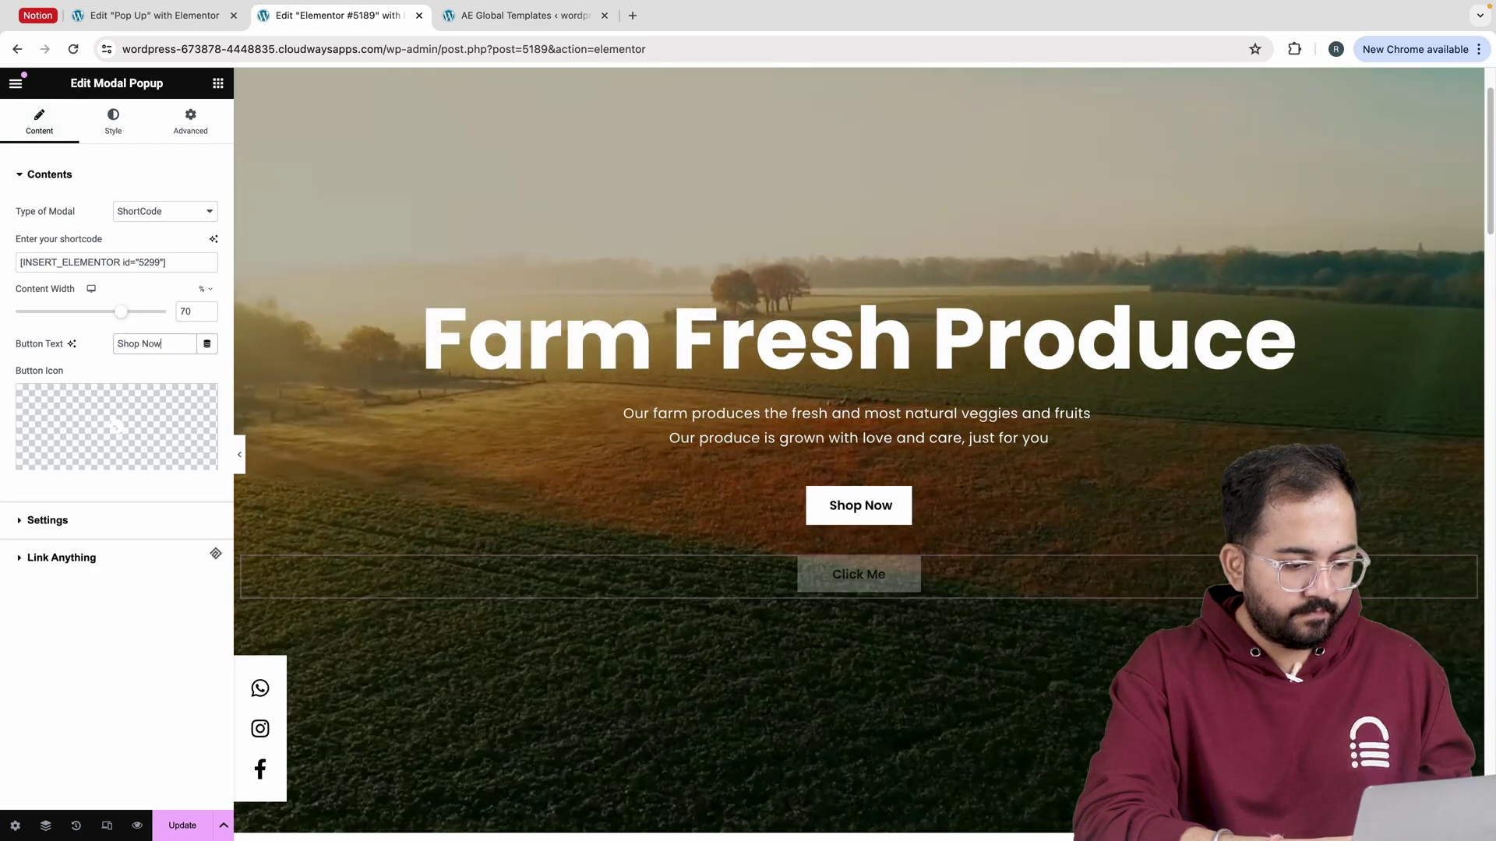
Delete the original Shop Now button, give the popup button a Slide In Up entrance, and update.
right_click(452, 500)
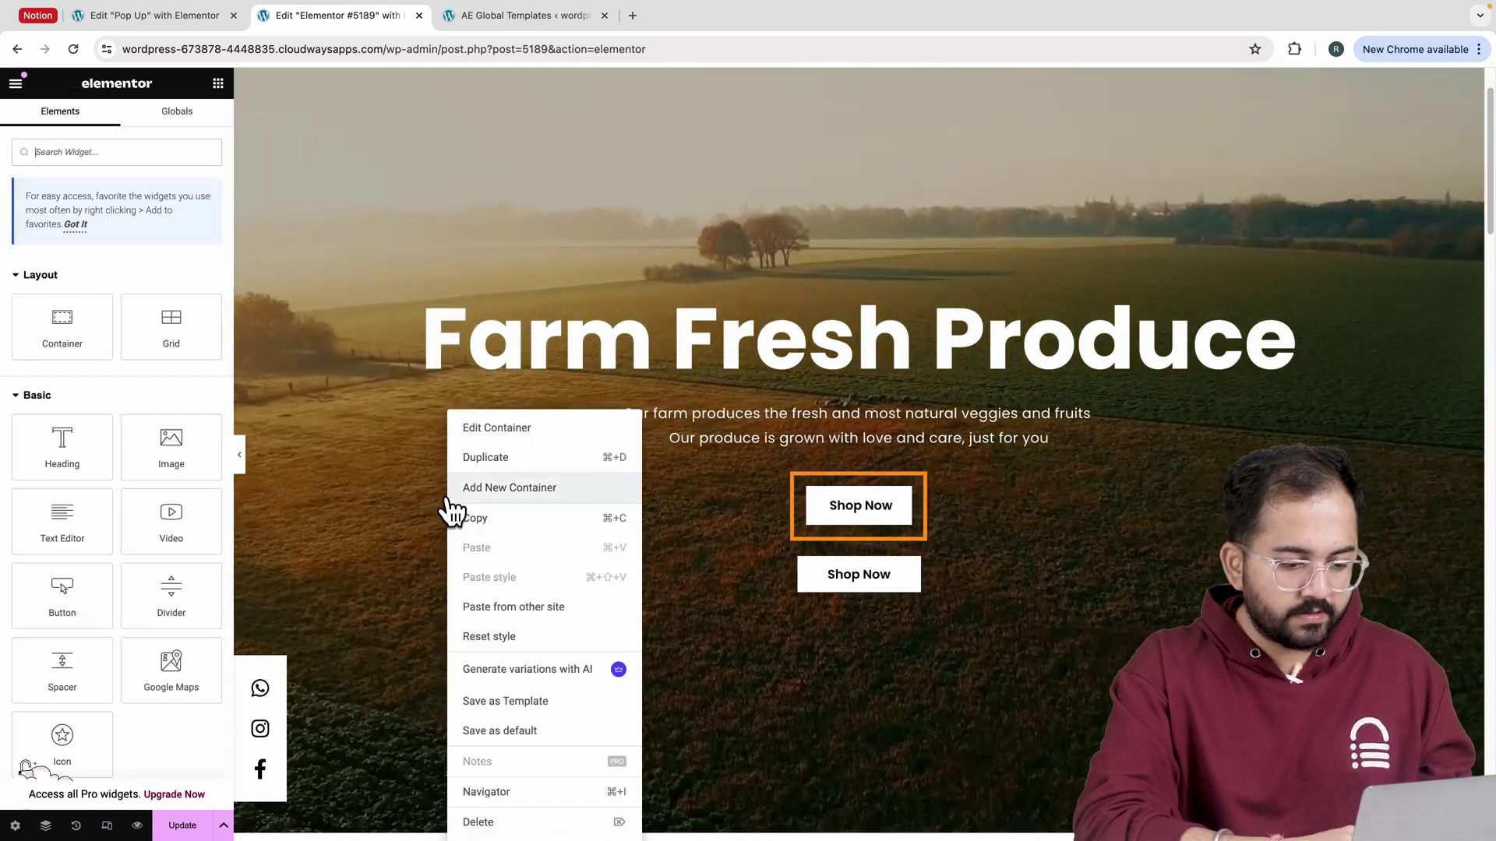
click(486, 822)
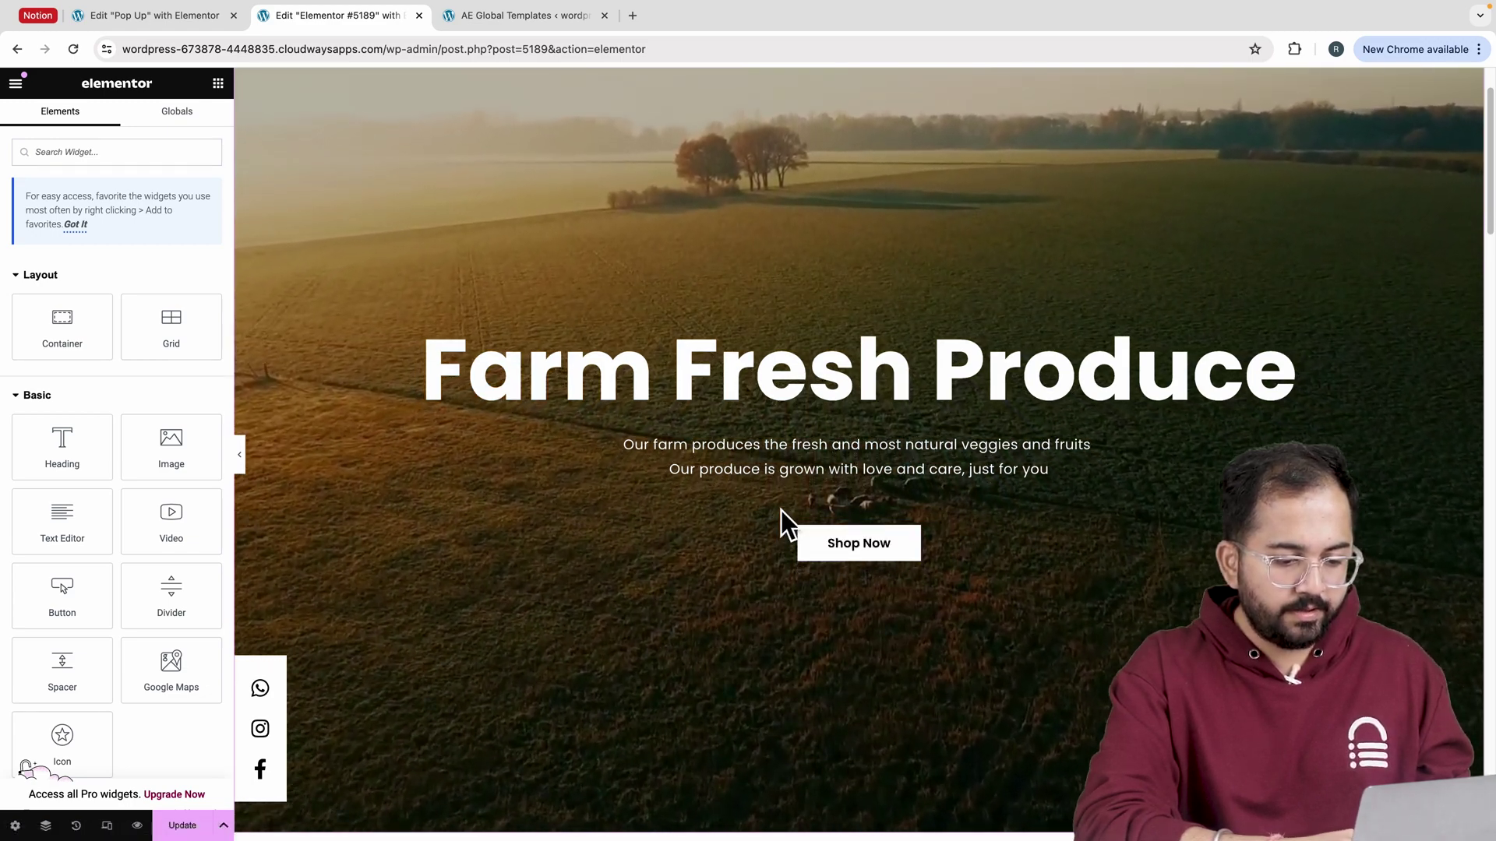
click(781, 524)
click(206, 140)
scroll(177, 250, down, 2)
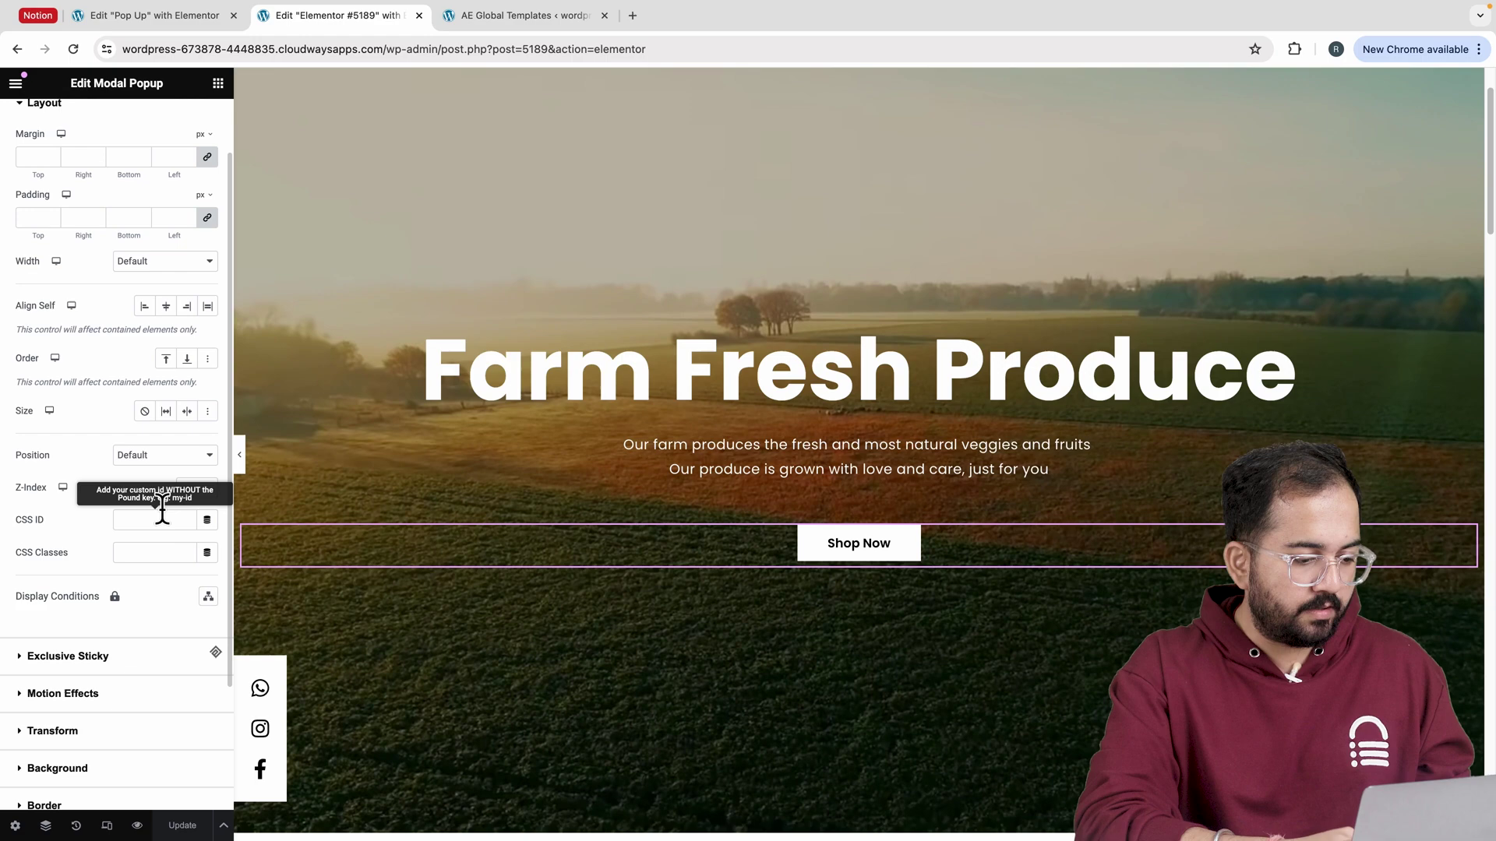
scroll(152, 614, down, 1)
click(133, 614)
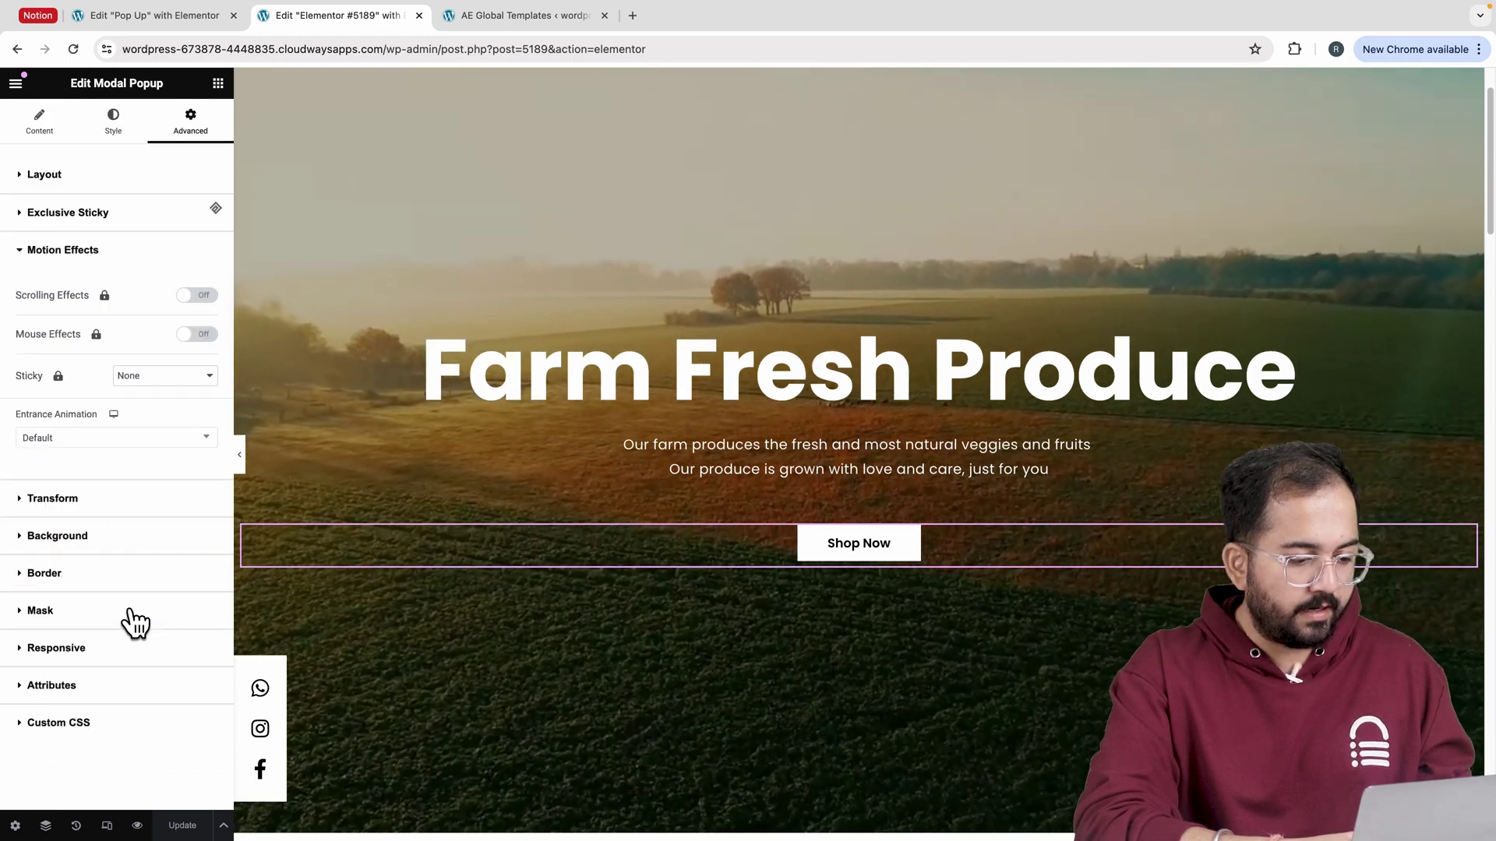
click(117, 440)
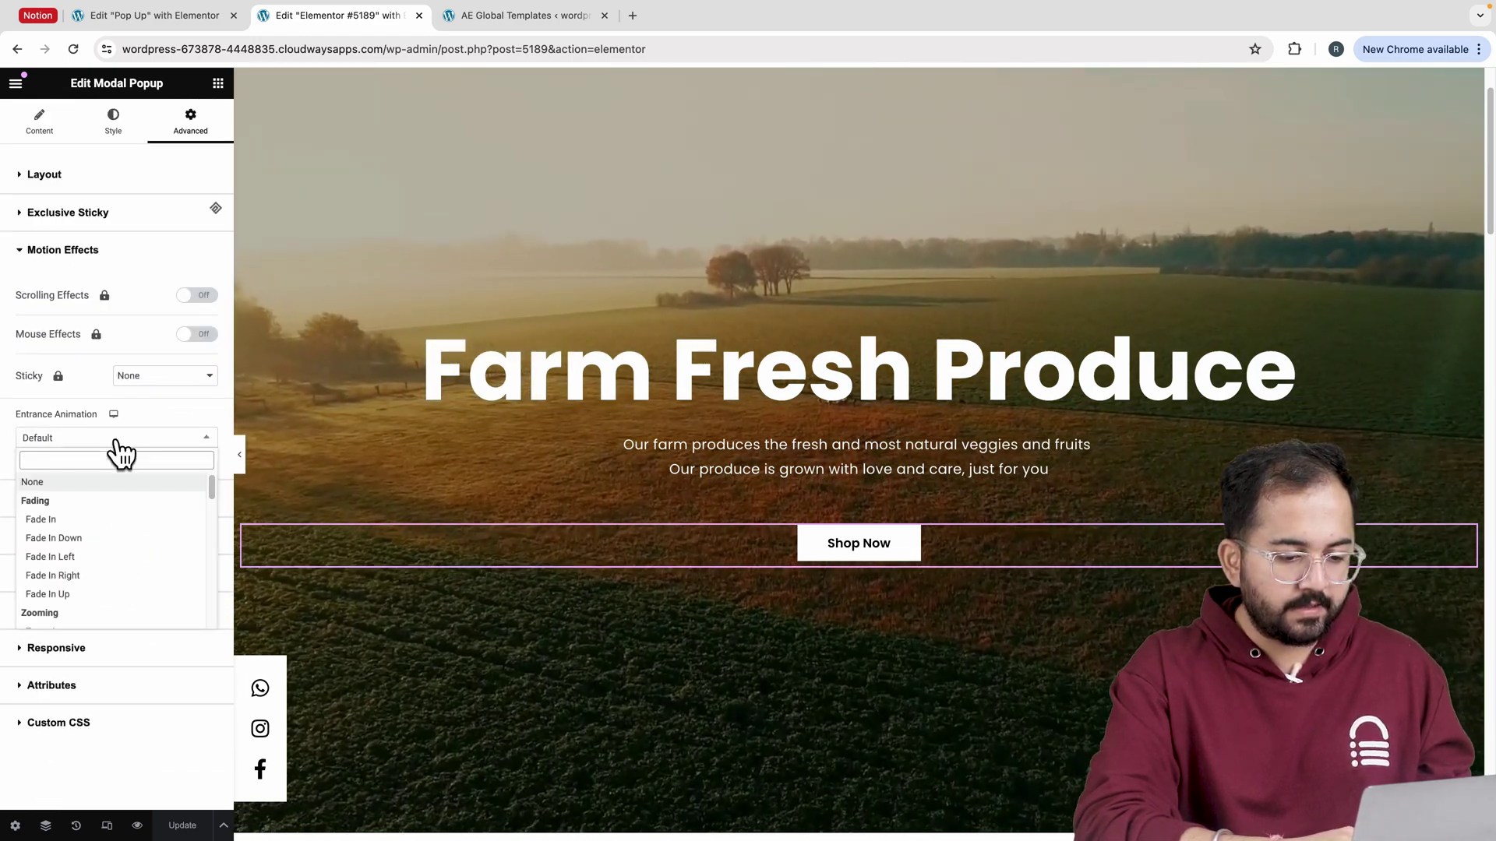
scroll(116, 567, down, 6)
click(97, 500)
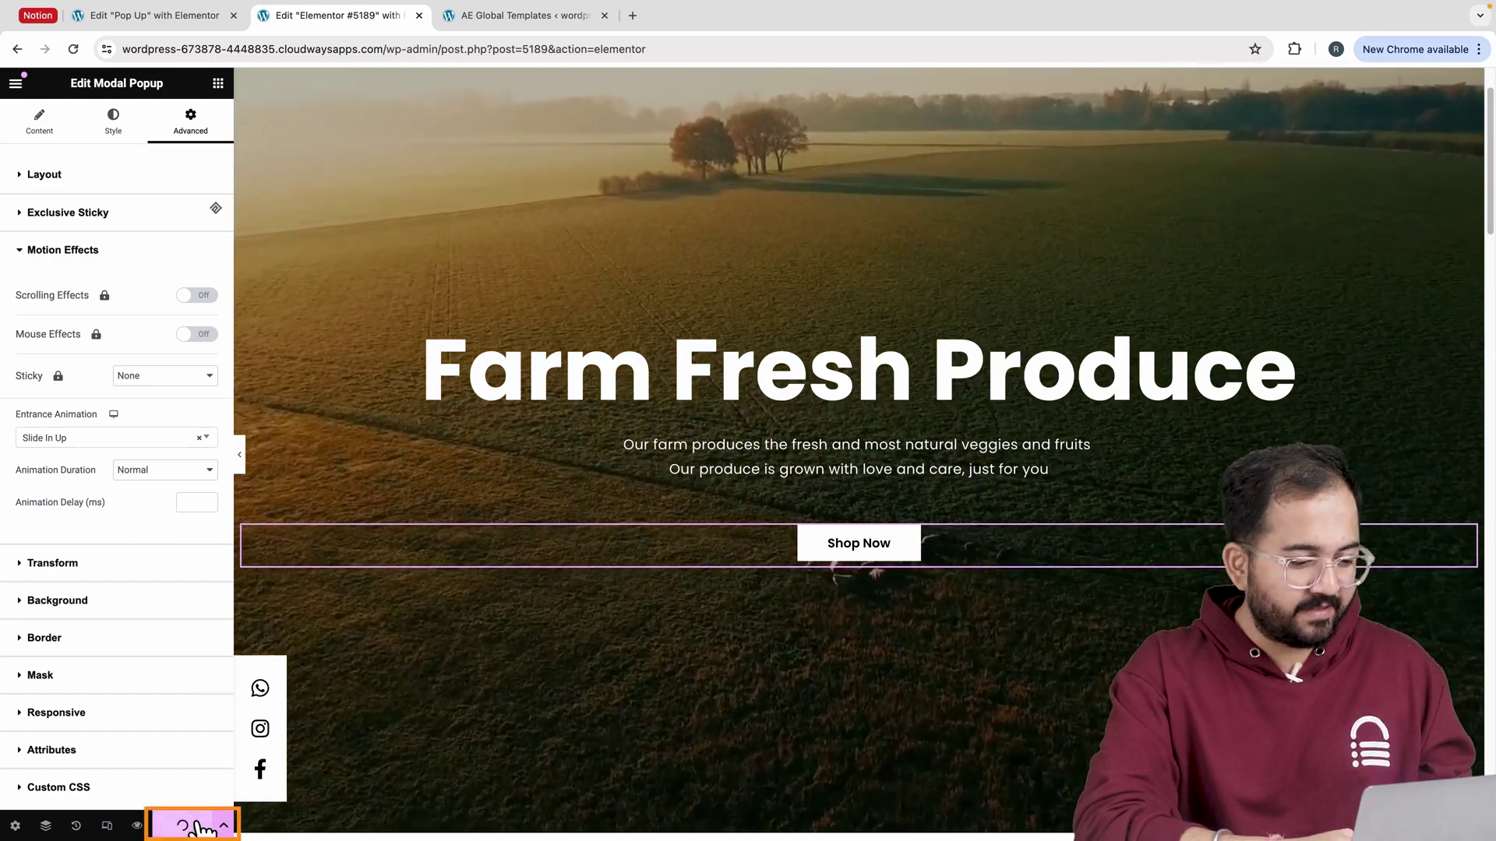
click(200, 824)
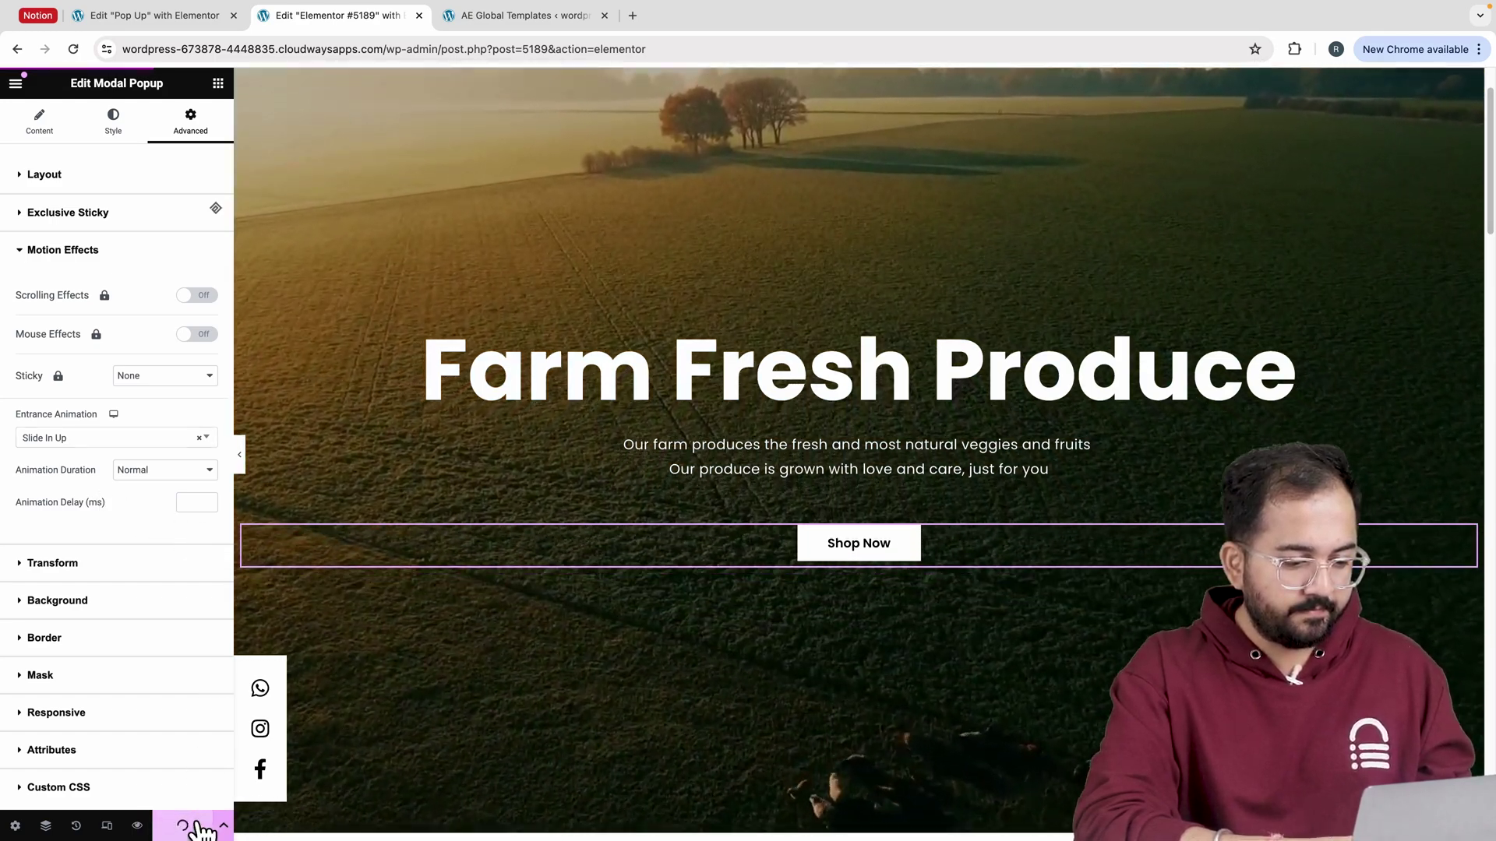
Preview the page and open the Grab Your Fruits and Veggies Box Today pop-up via Shop Now.
click(137, 826)
click(685, 560)
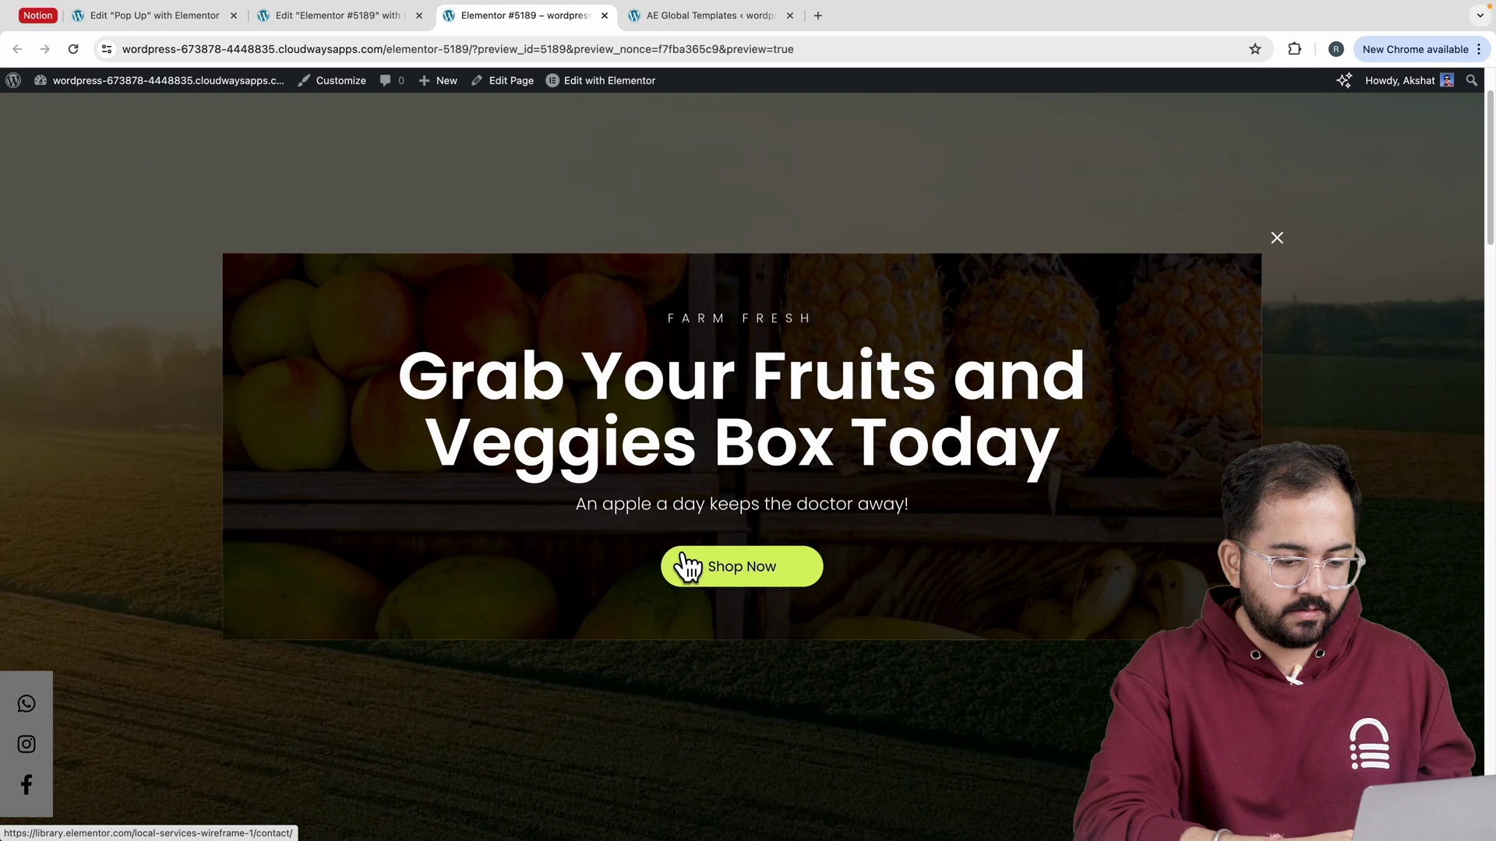